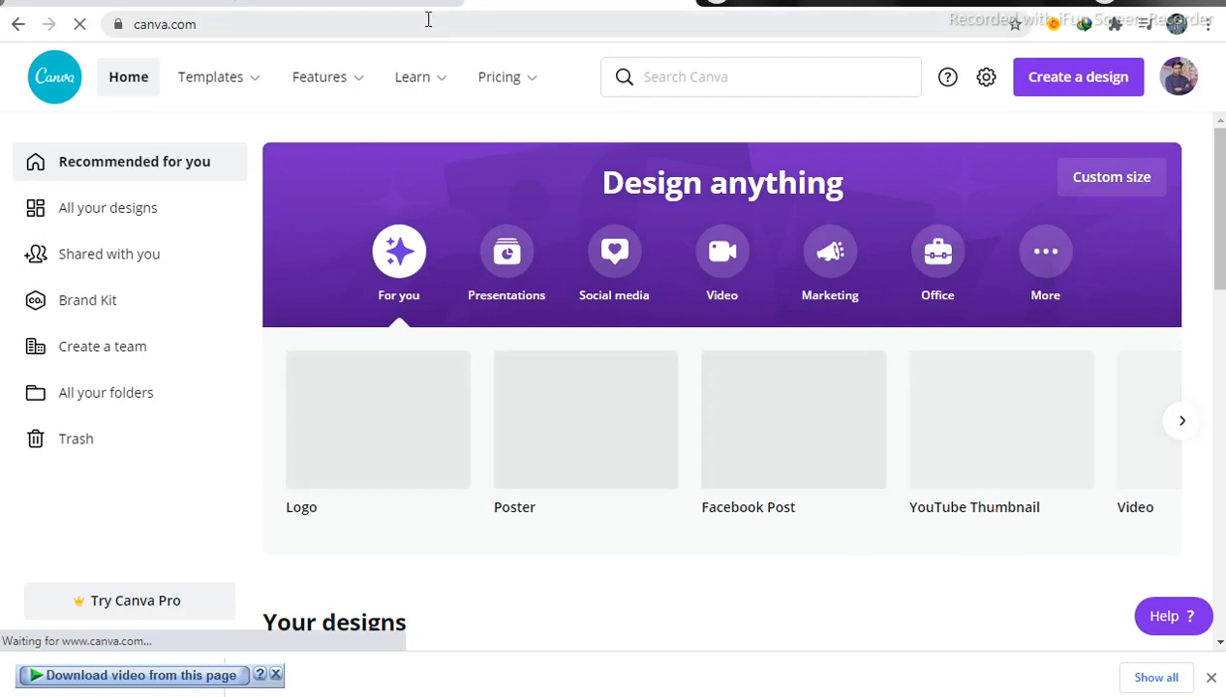
# Open the collection of YouTube Channel Art templates
pyautogui.moveTo(241, 86)
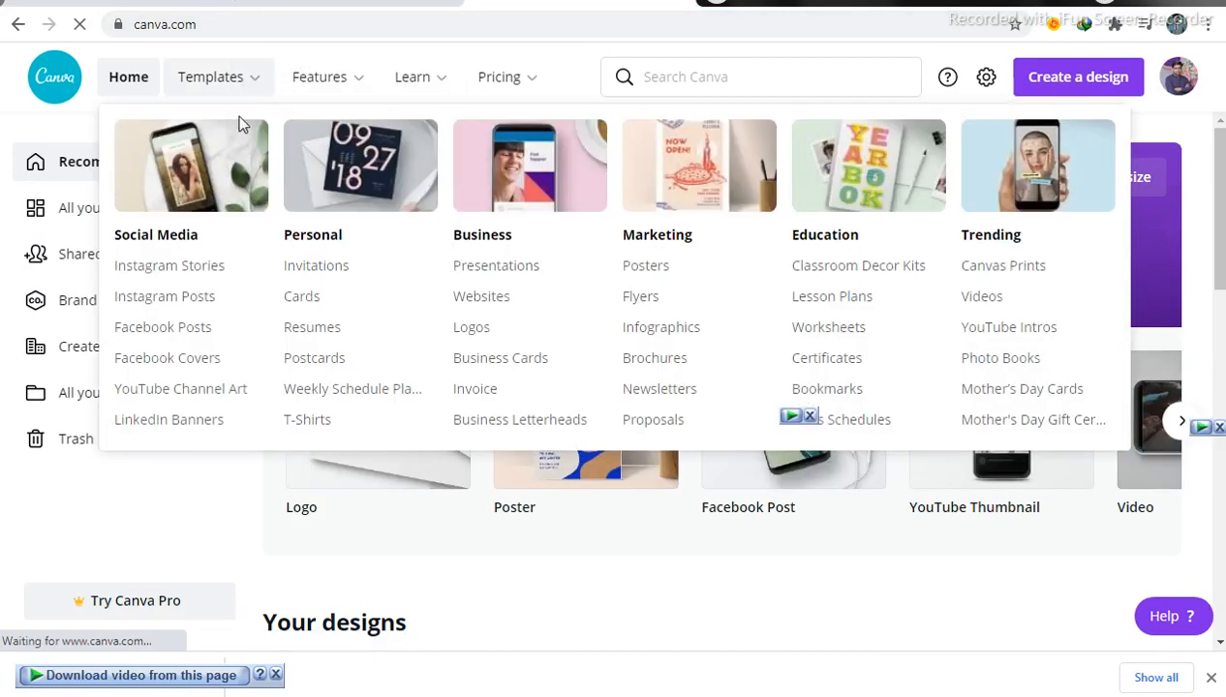
pyautogui.click(198, 397)
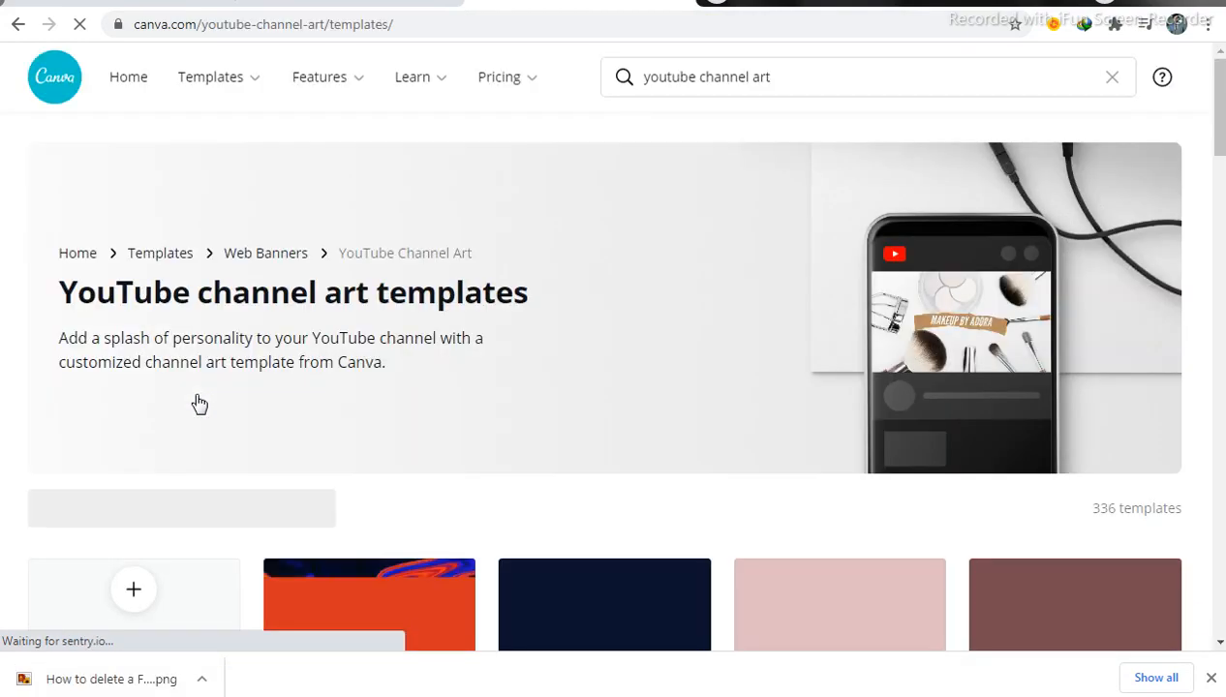
# Browse the YouTube channel art templates to examine the available free and paid designs
pyautogui.scroll(-2, 392, 319)
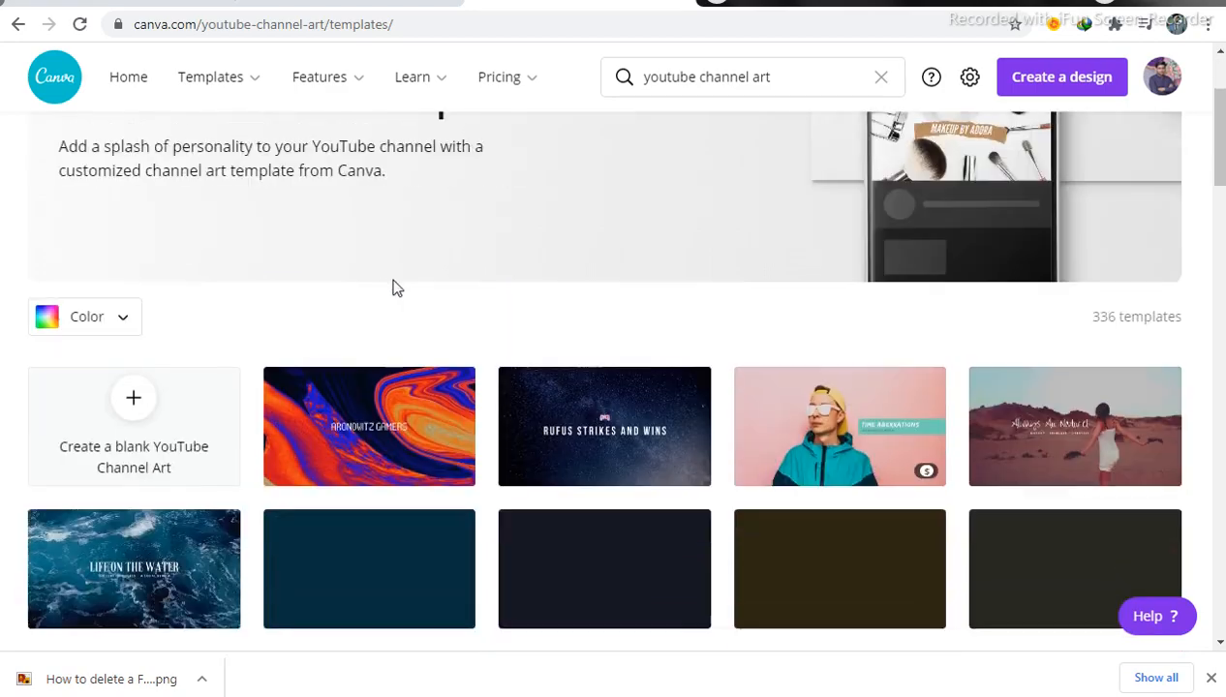
pyautogui.scroll(-2, 102, 263)
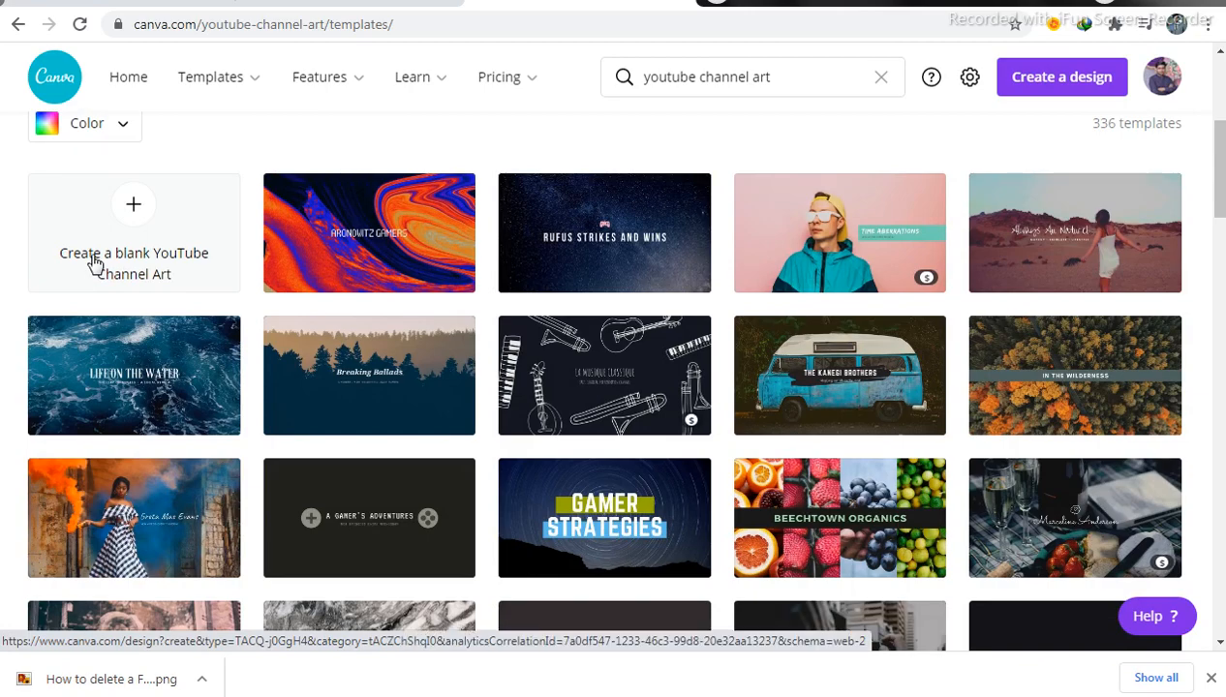
pyautogui.scroll(-3, 94, 263)
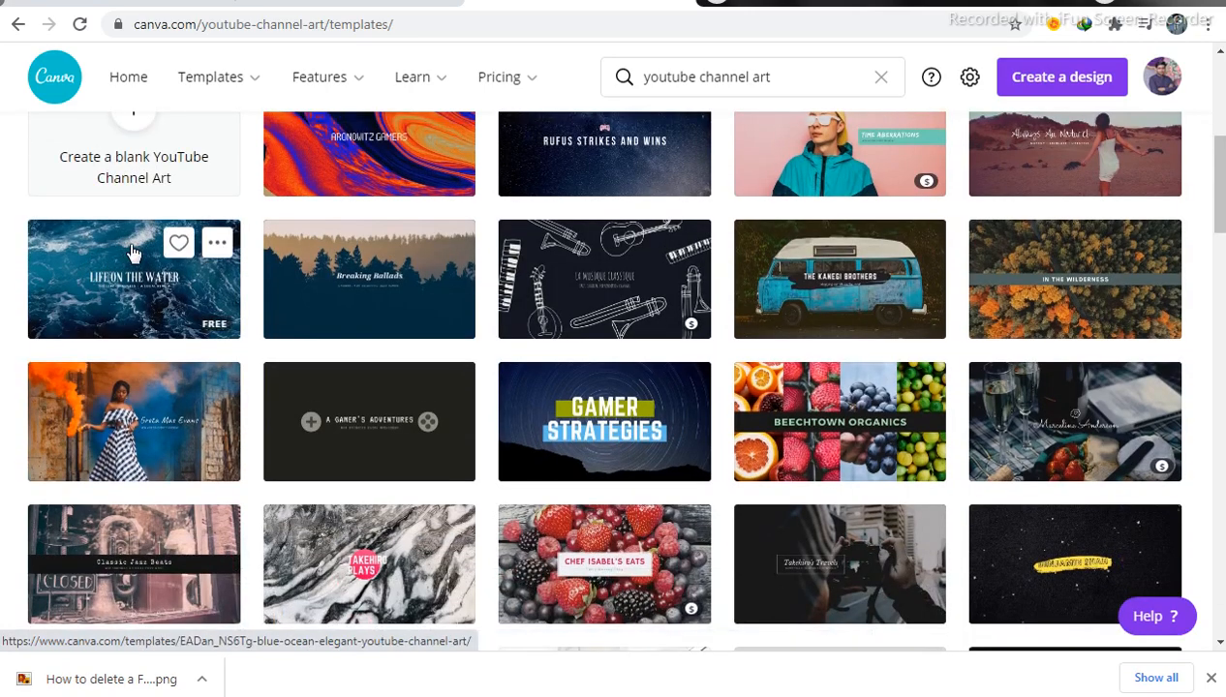
pyautogui.scroll(-1, 133, 252)
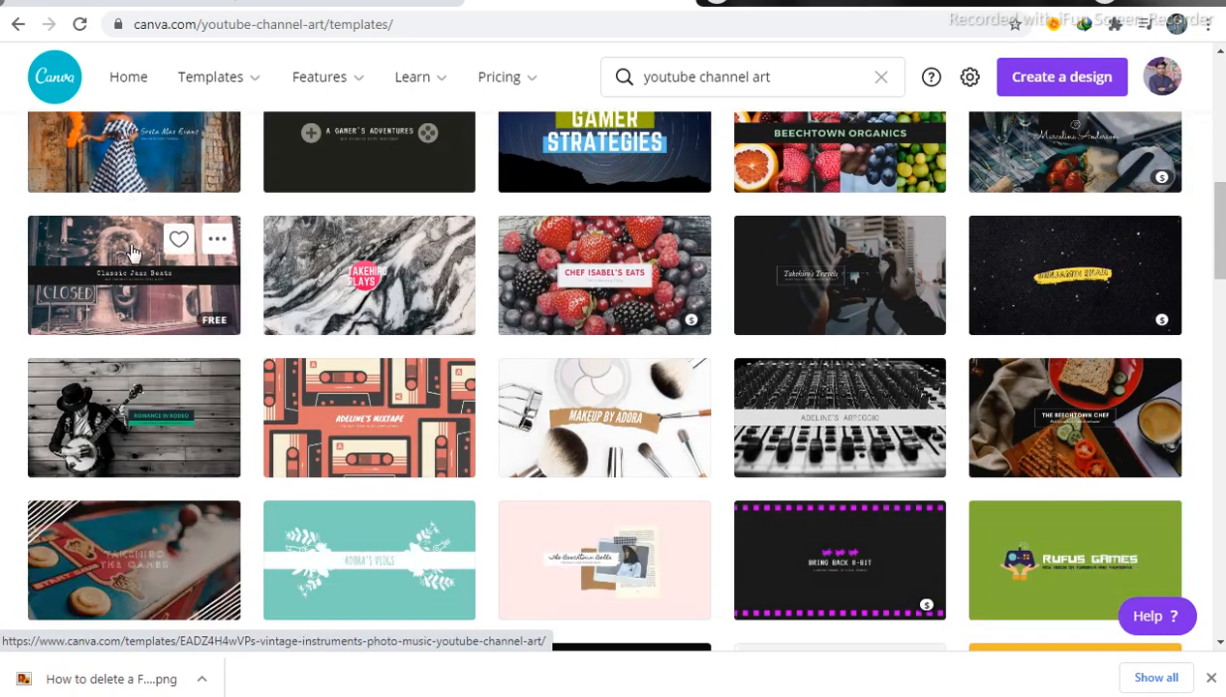
pyautogui.scroll(-3, 133, 252)
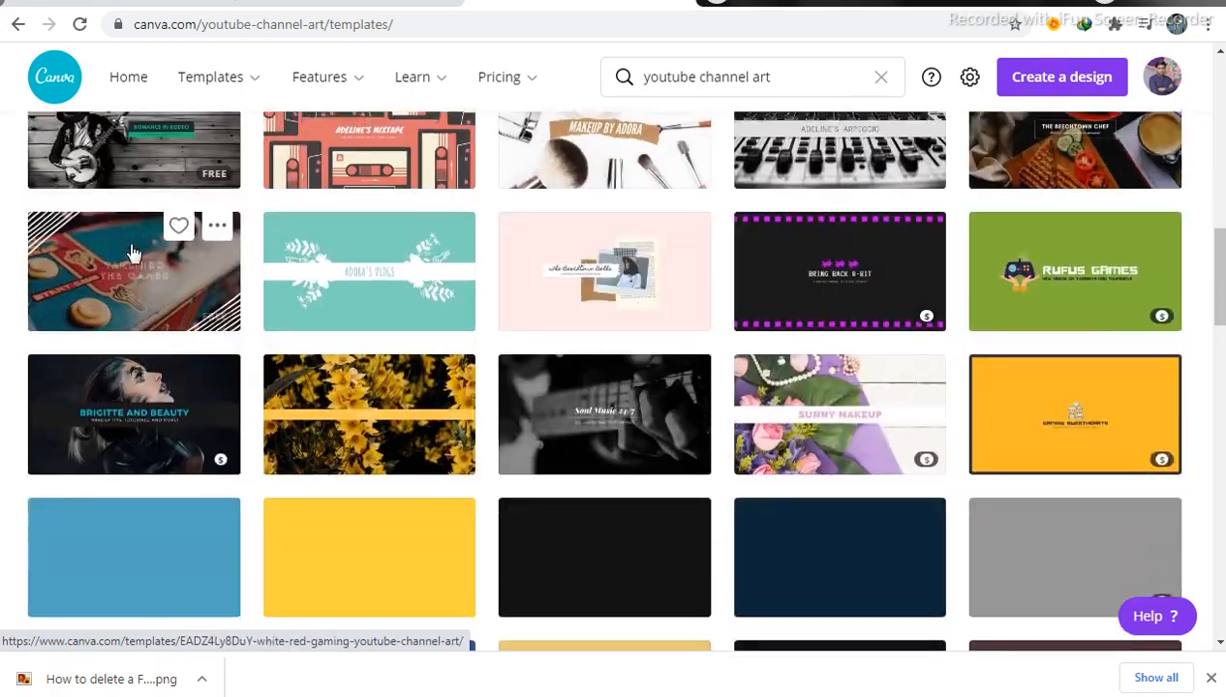
pyautogui.scroll(-2, 133, 252)
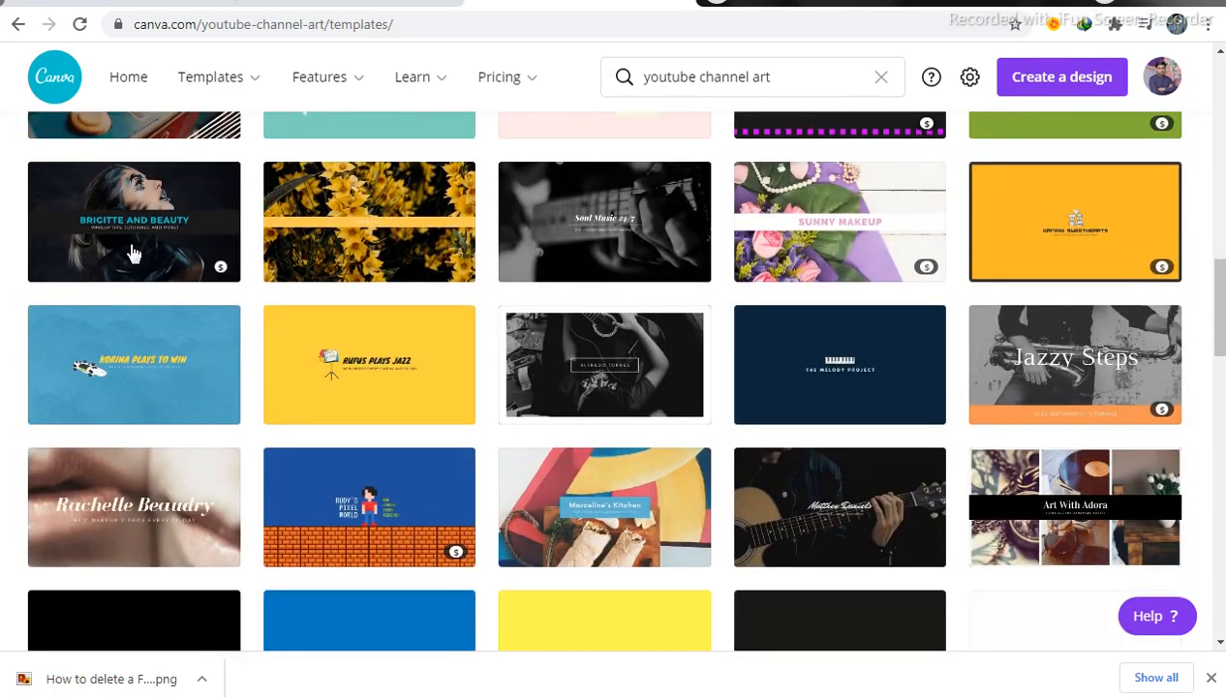
pyautogui.scroll(-2, 133, 252)
pyautogui.scroll(-1, 133, 252)
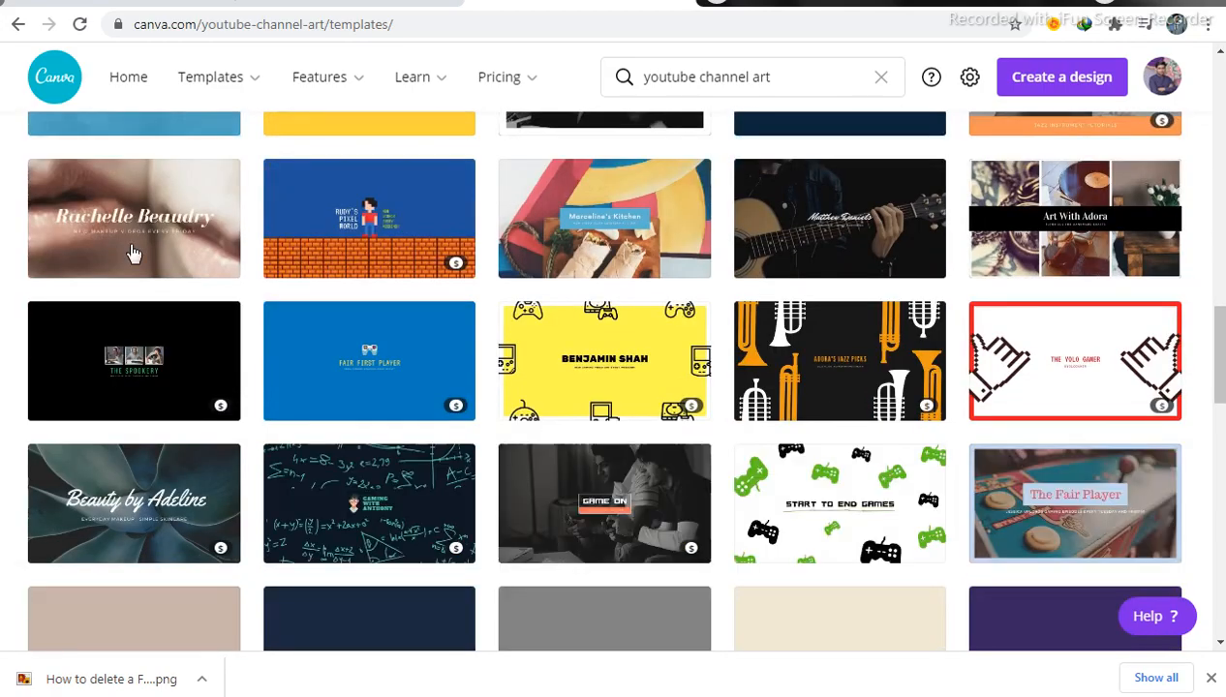
pyautogui.scroll(-5, 132, 253)
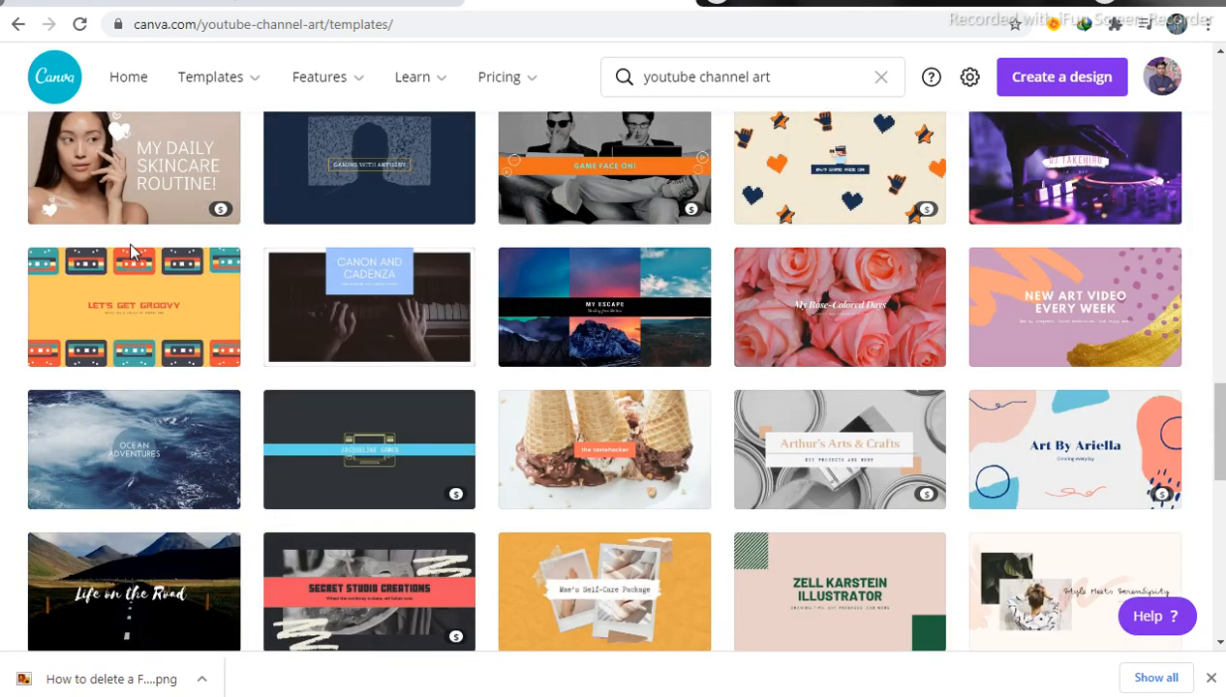
pyautogui.scroll(-1, 133, 255)
pyautogui.scroll(-2, 133, 255)
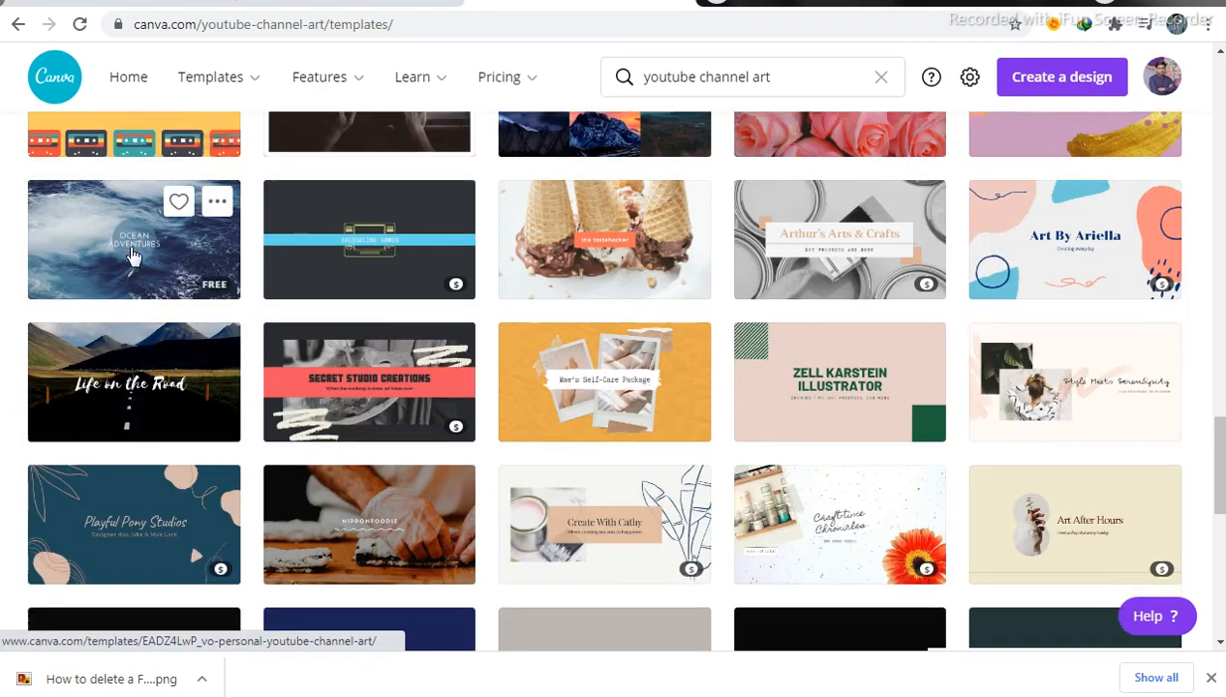
pyautogui.scroll(-2, 132, 254)
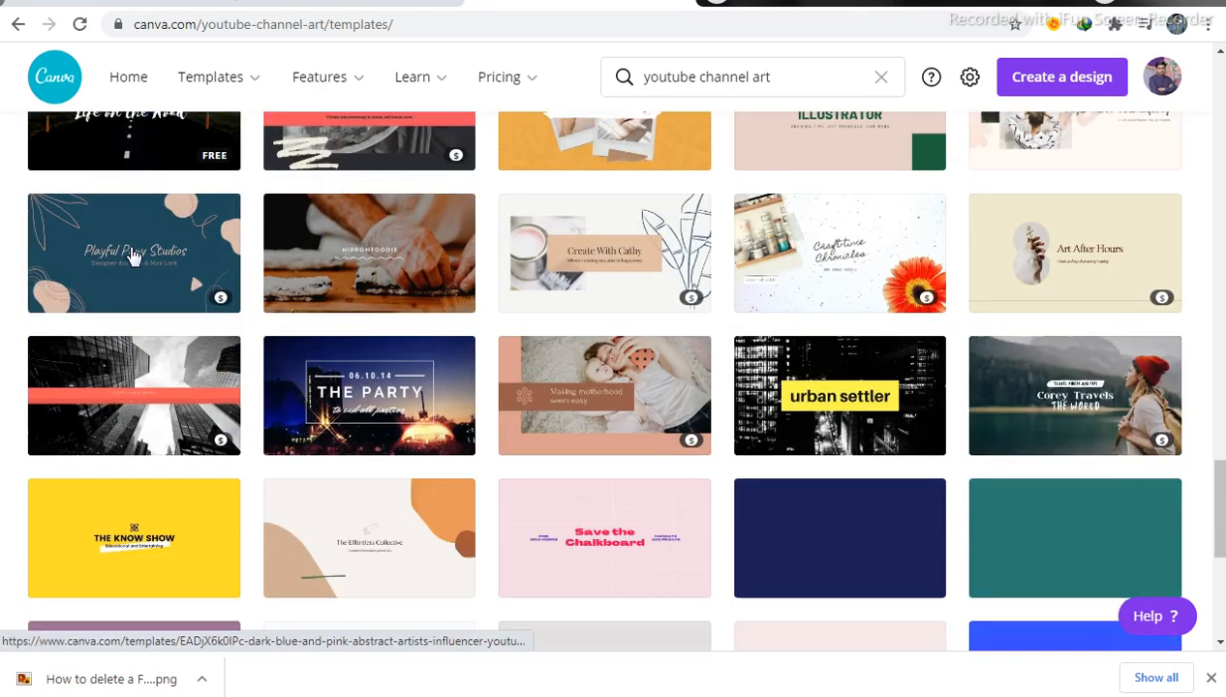
pyautogui.scroll(-3, 133, 255)
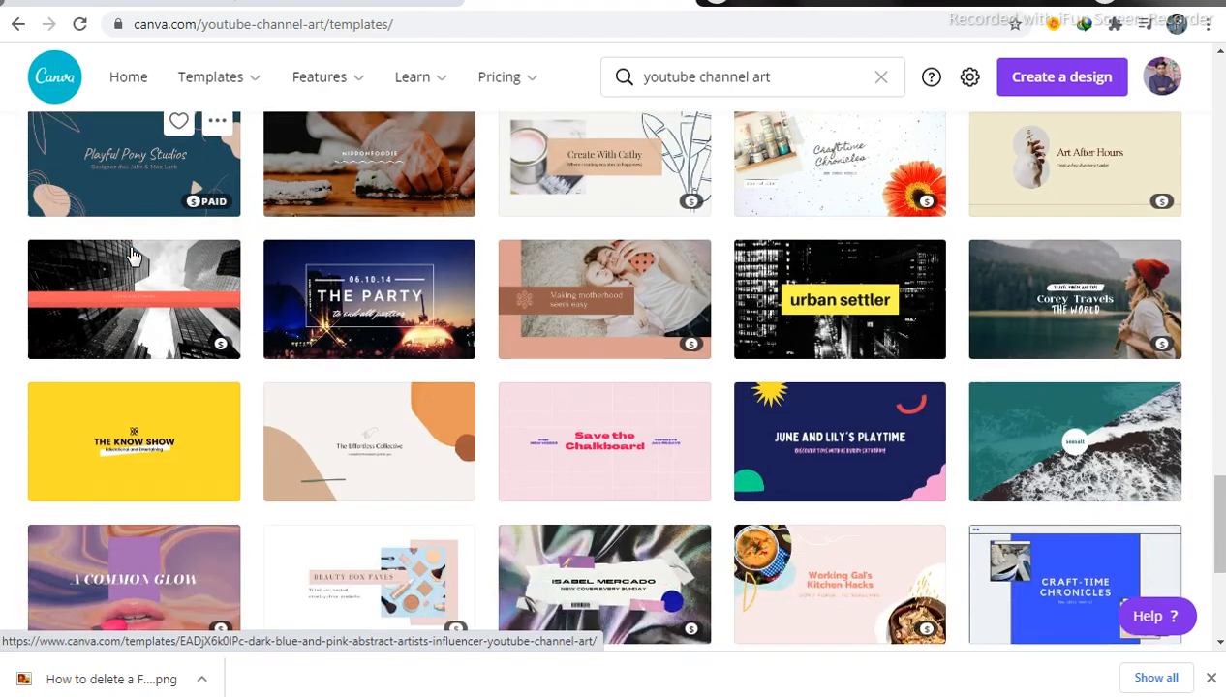
pyautogui.scroll(-1, 132, 255)
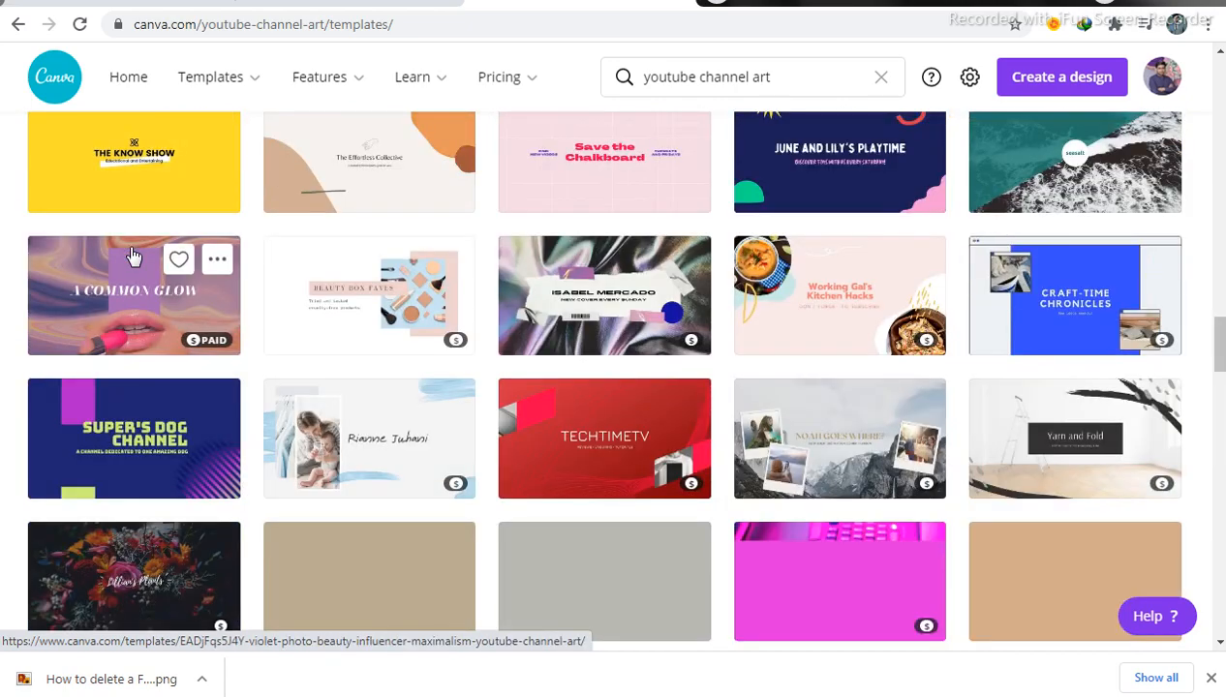
pyautogui.scroll(7, 126, 256)
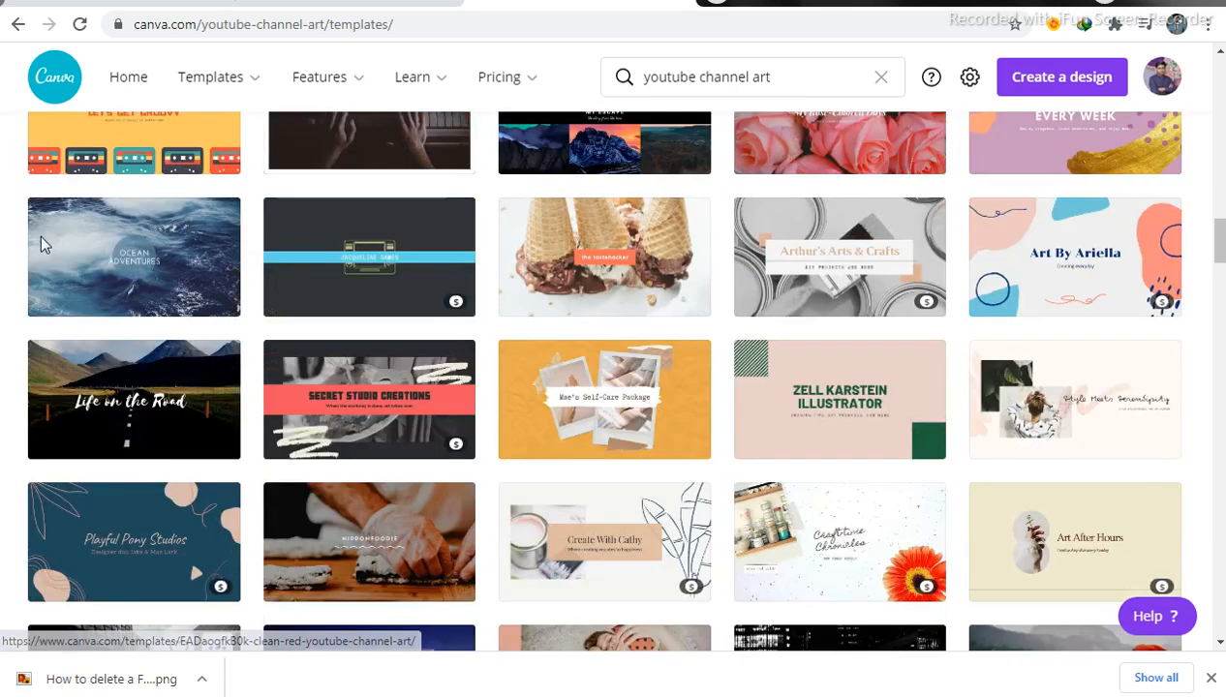
pyautogui.scroll(6, 116, 240)
pyautogui.scroll(15, 116, 240)
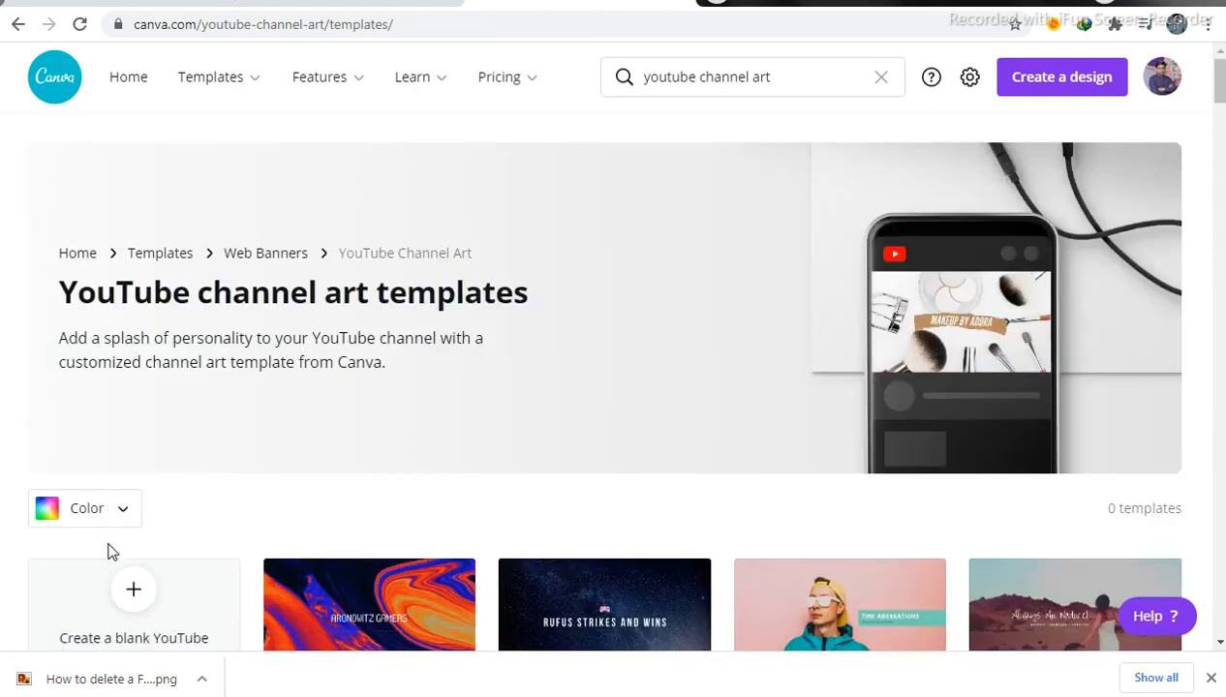
# Create a blank YouTube Channel Art design and apply the starry-sky "Rufus Strikes and Wins" template to it
pyautogui.click(116, 586)
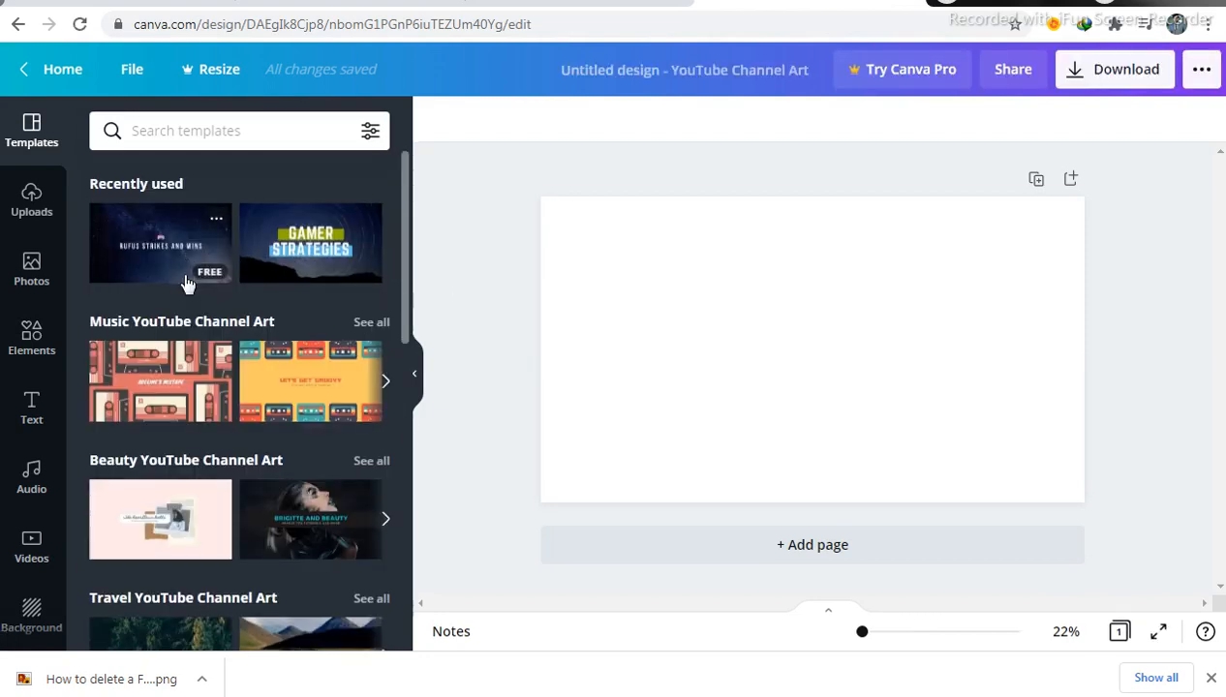
pyautogui.scroll(-2, 186, 361)
pyautogui.scroll(-1, 186, 364)
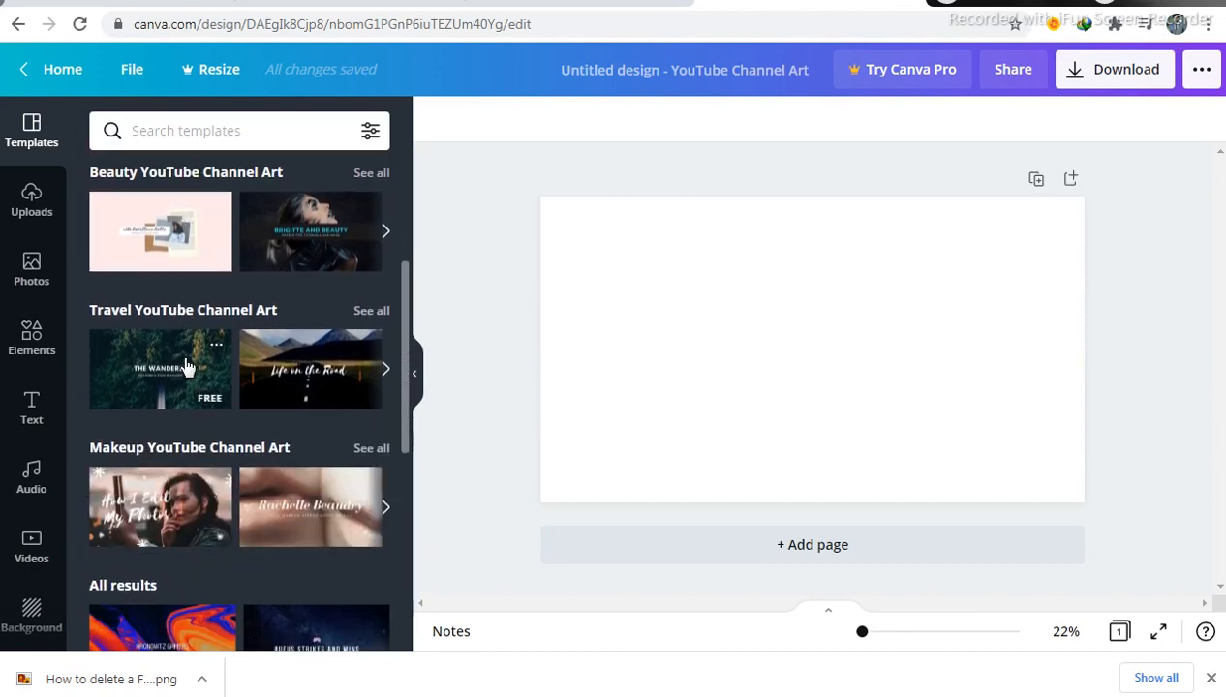
pyautogui.scroll(-1, 184, 372)
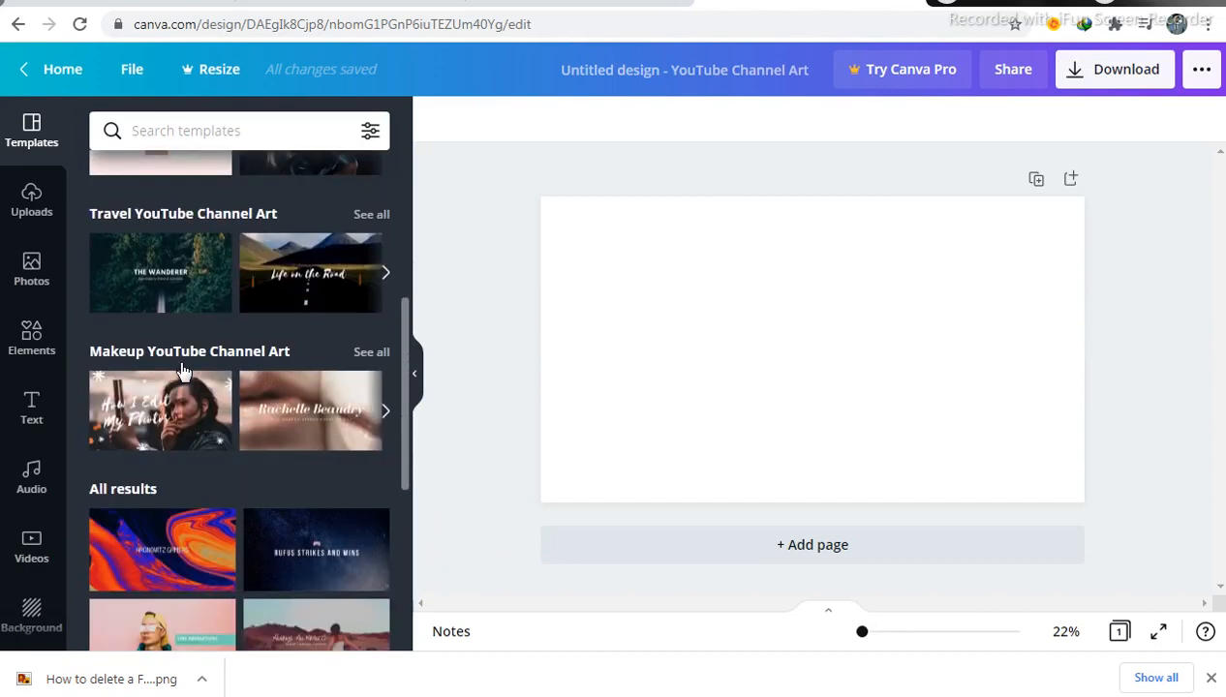
pyautogui.scroll(-1, 181, 369)
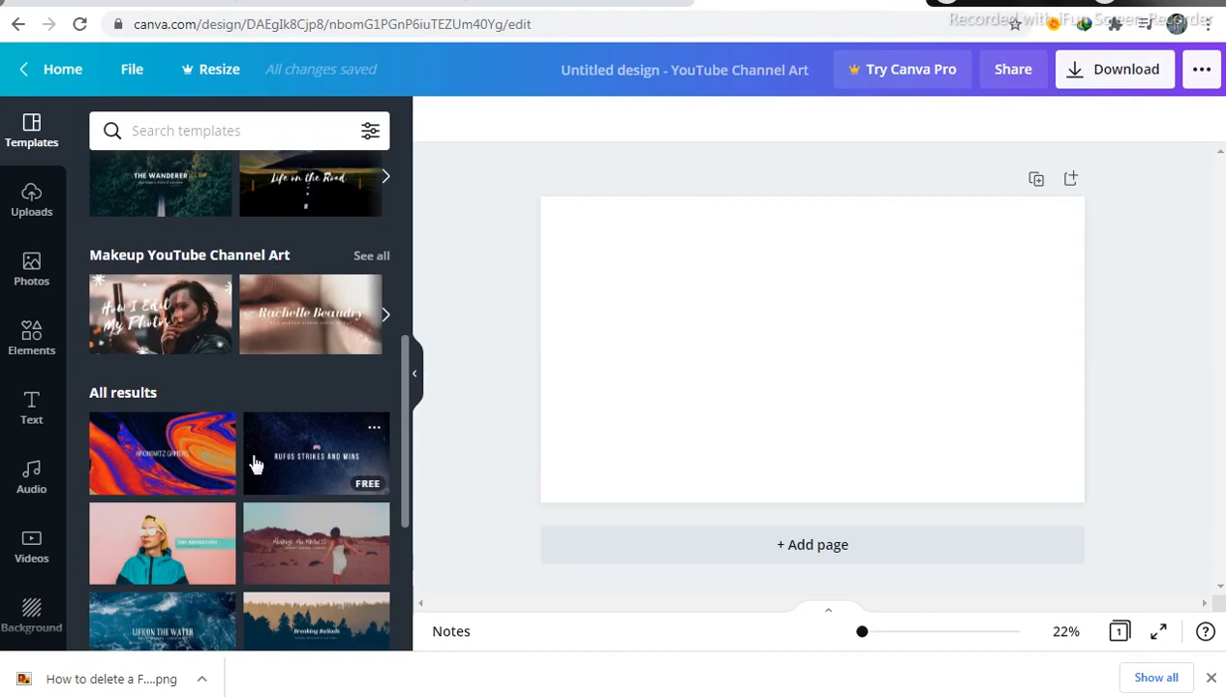
pyautogui.scroll(-2, 288, 476)
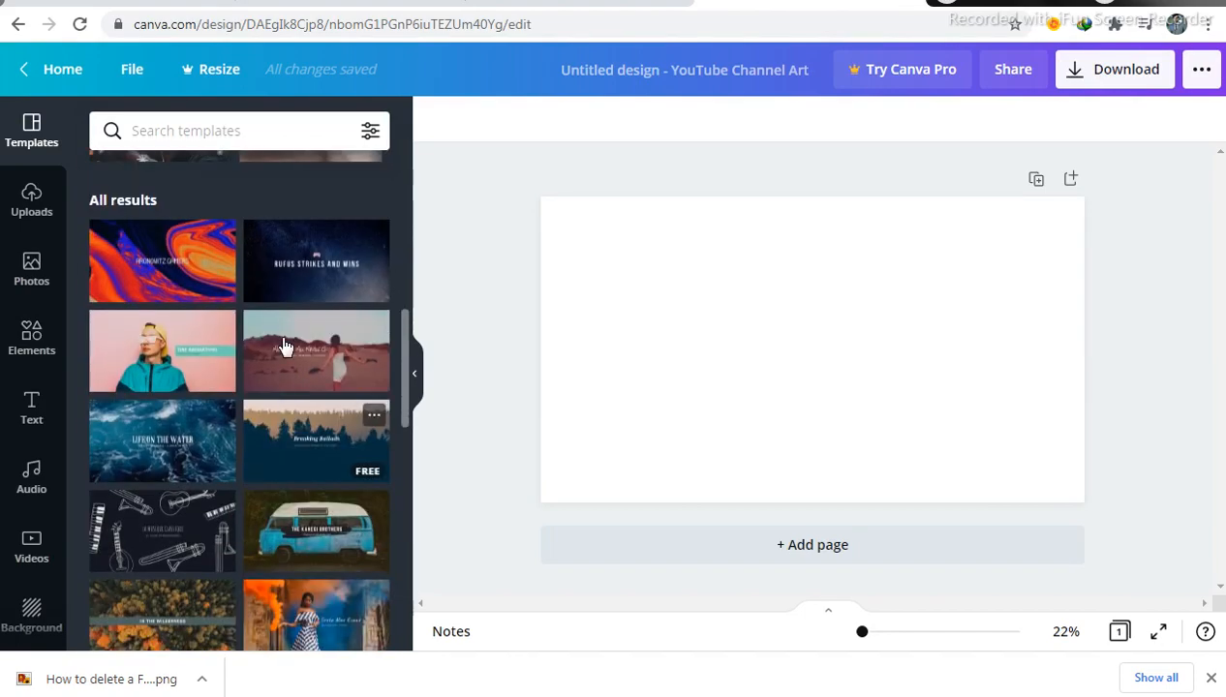
pyautogui.click(322, 291)
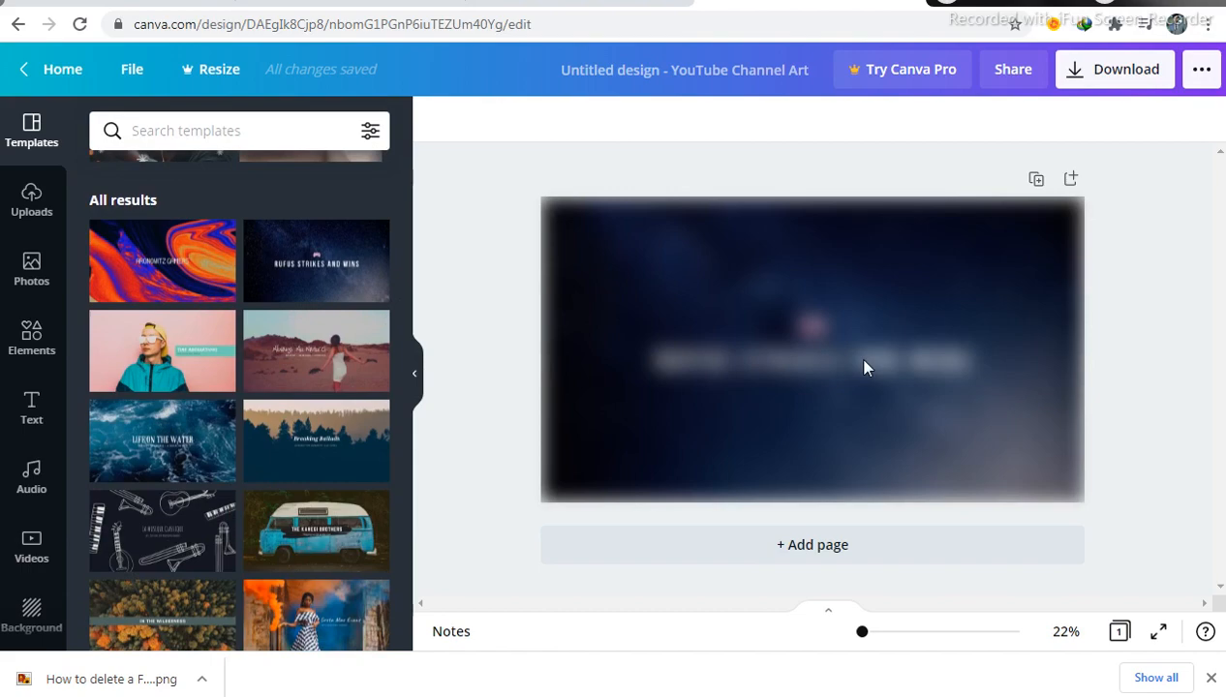
# Delete the grouped title text and game controller icon from the banner, leaving only the starry background
pyautogui.click(806, 365)
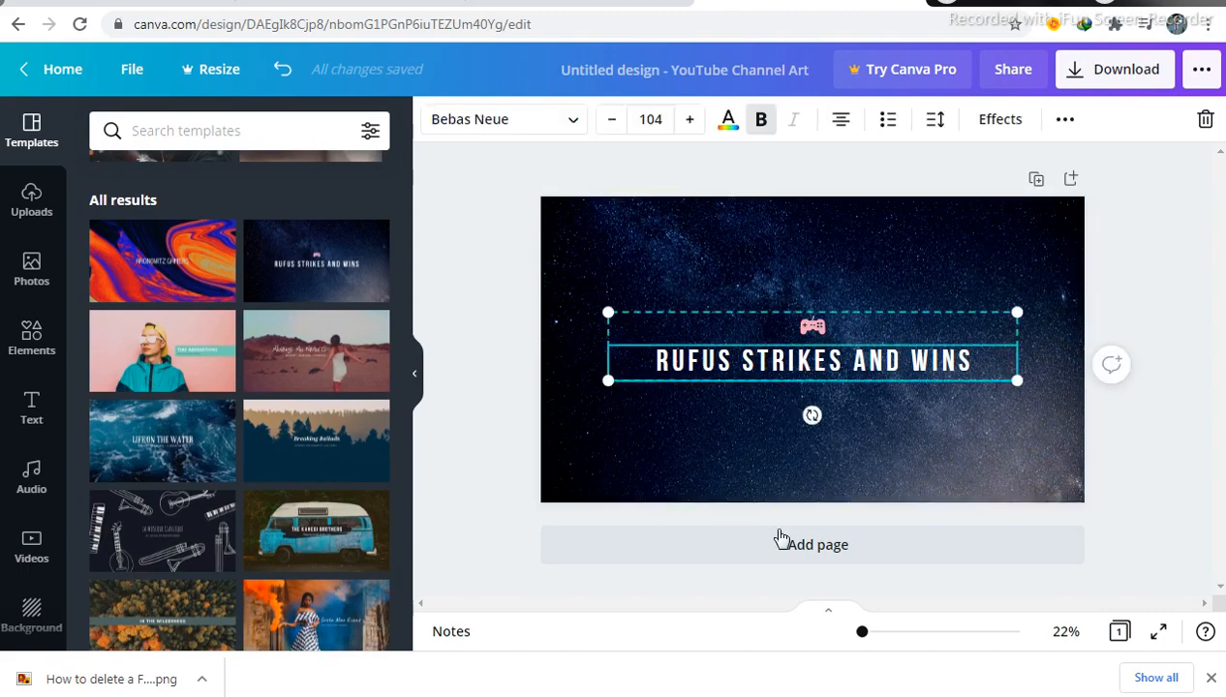
pyautogui.click(1203, 118)
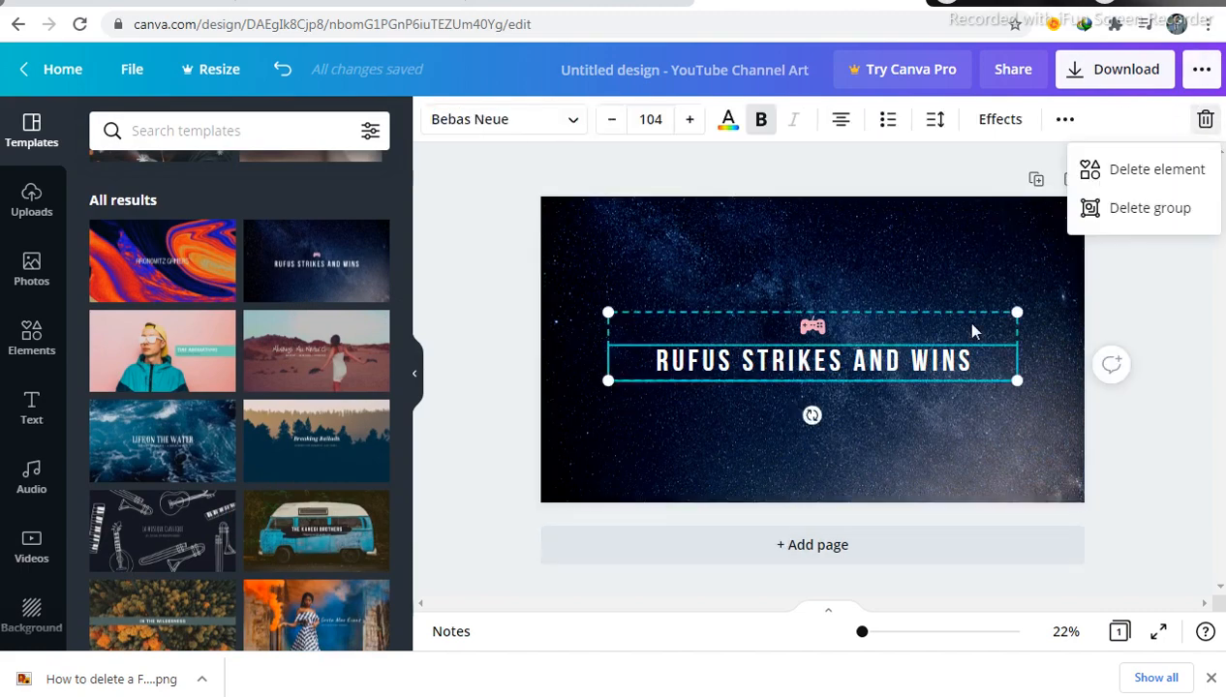
pyautogui.click(1142, 215)
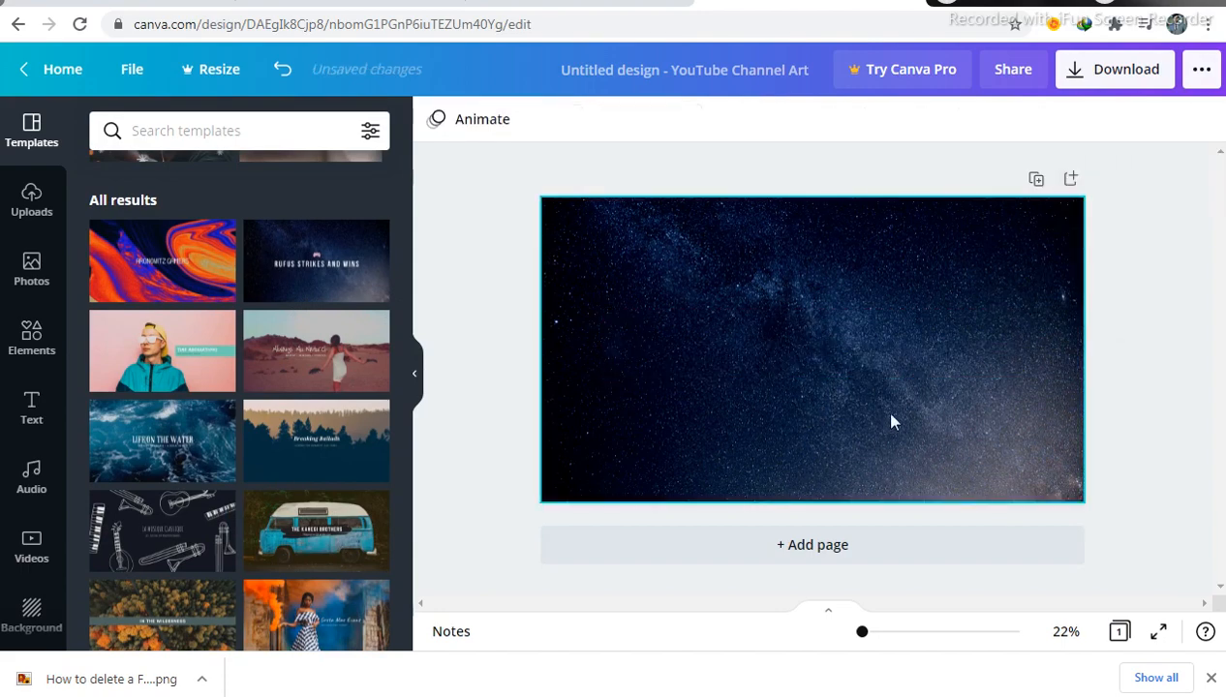
pyautogui.click(722, 336)
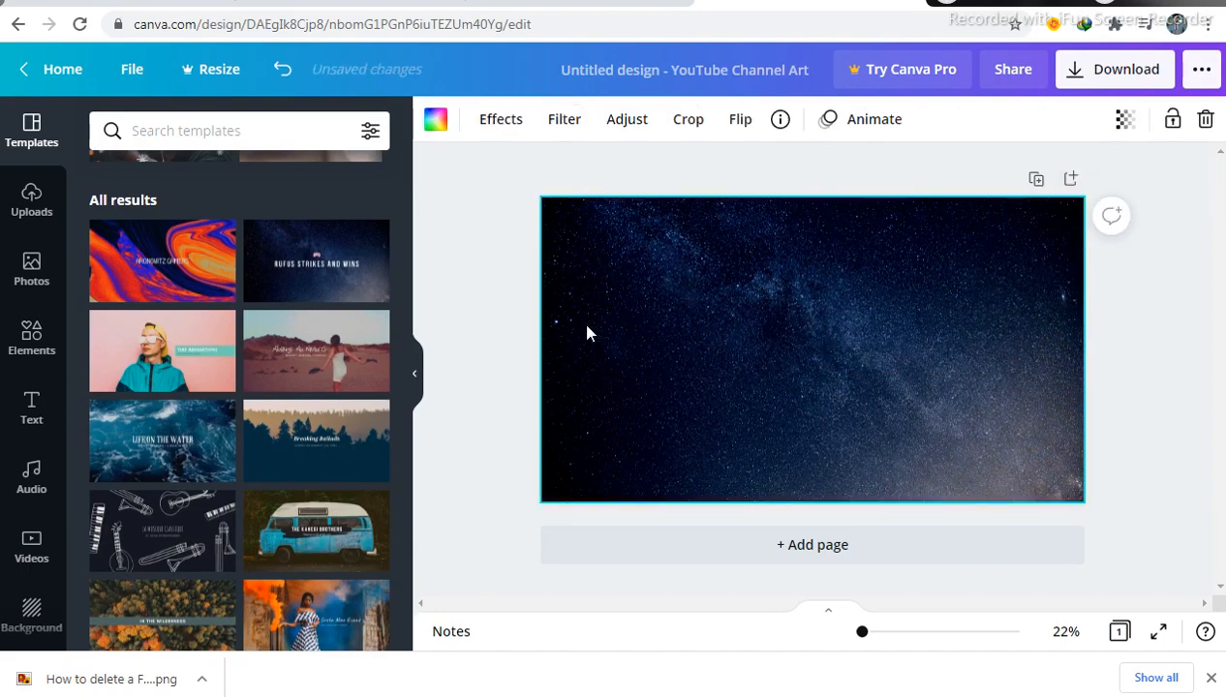
pyautogui.click(522, 322)
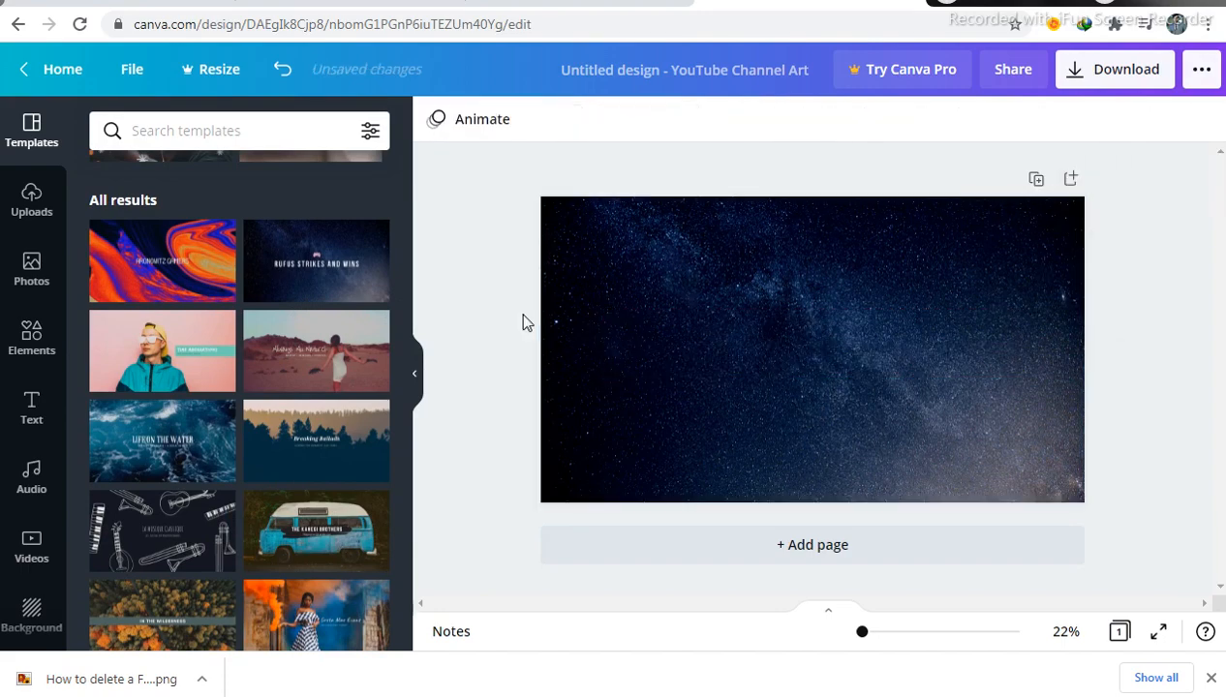
# Search Google for "youtube channel art size" in a new browser tab
pyautogui.click(944, 3)
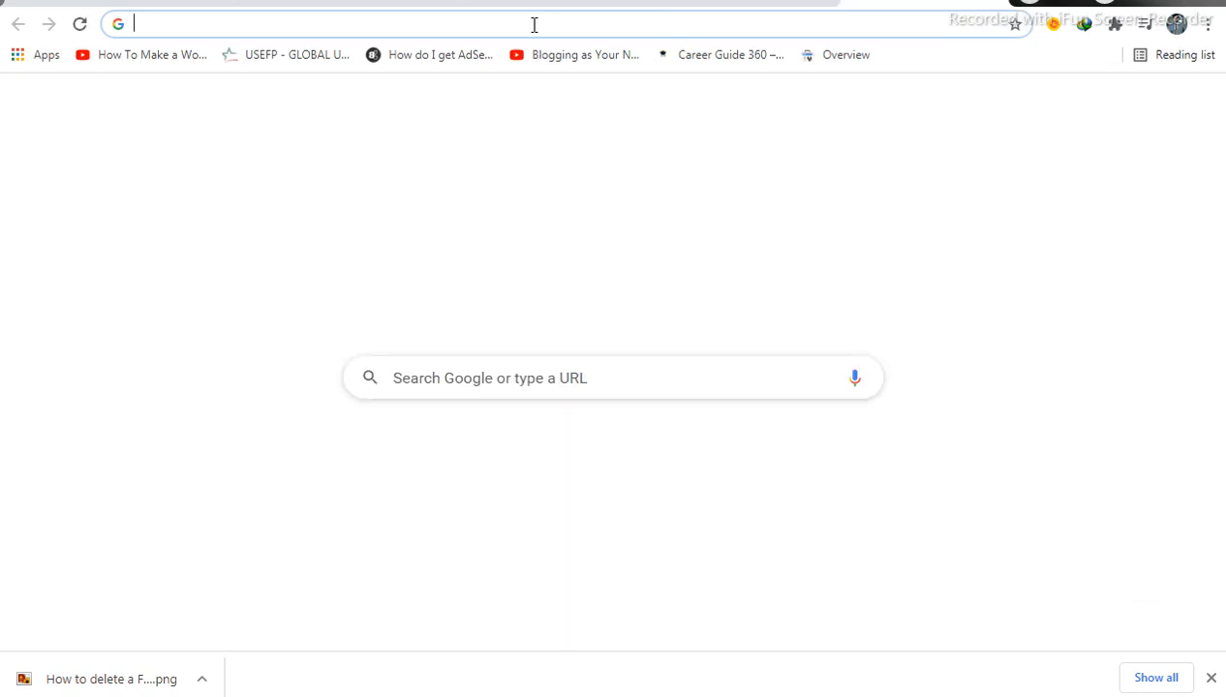
pyautogui.write('youtub')
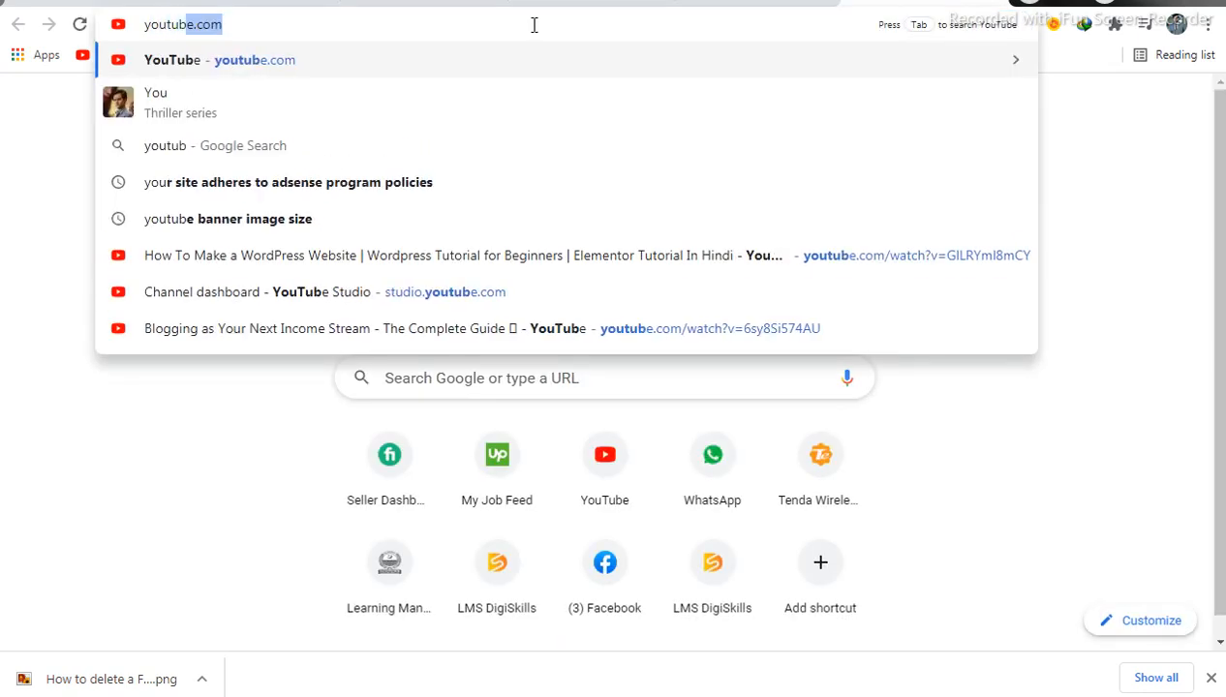
pyautogui.write('e channe')
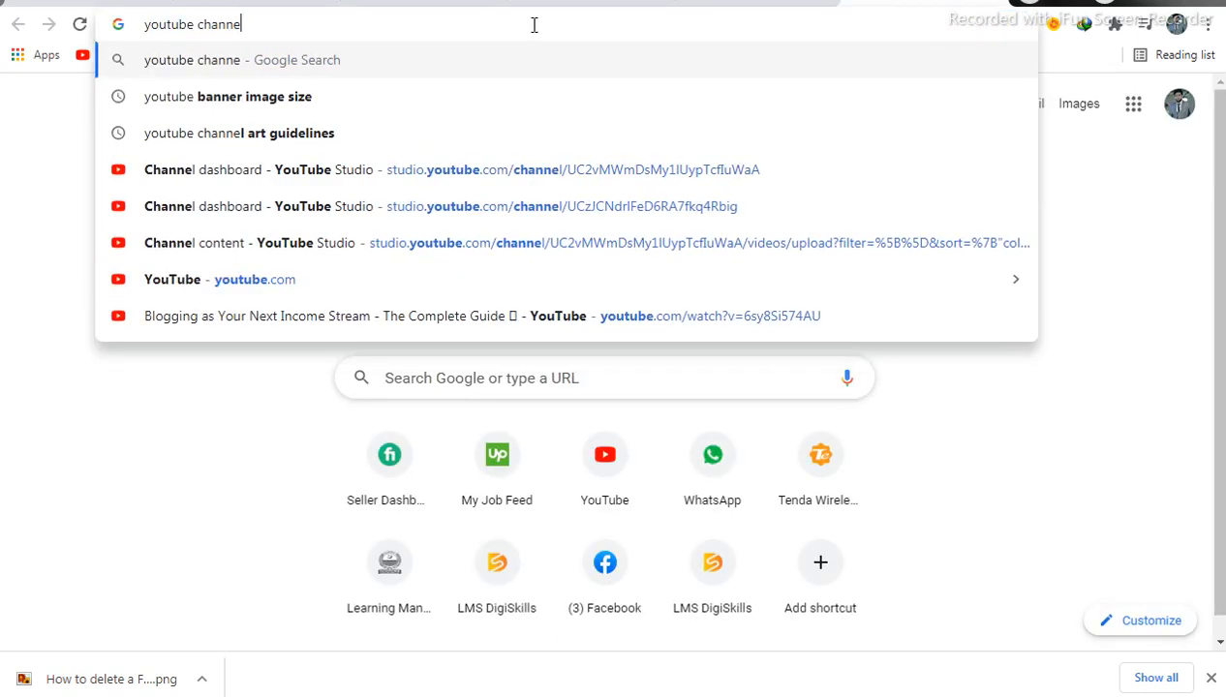
pyautogui.write('l art')
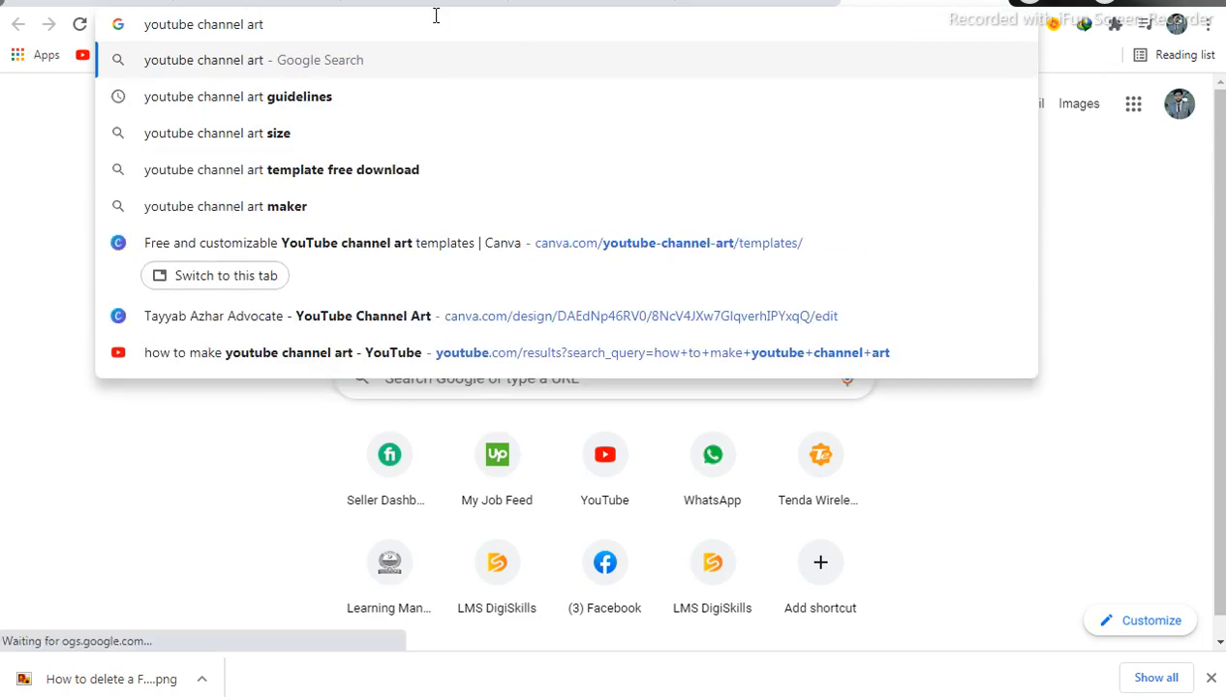
pyautogui.click(431, 144)
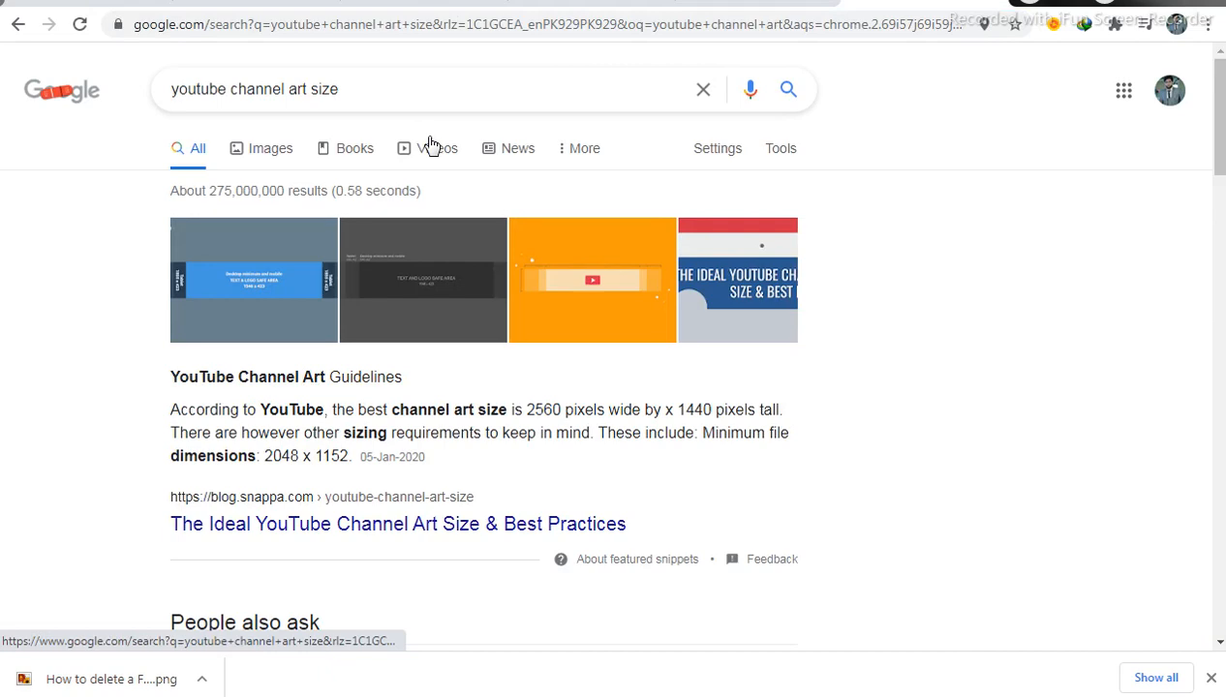
# Save the Snappa 2560 × 1440 sizing guide to the Desktop as youtube-channel-art-sizing-template in PNG format, and return to the Canva design
pyautogui.click(423, 304)
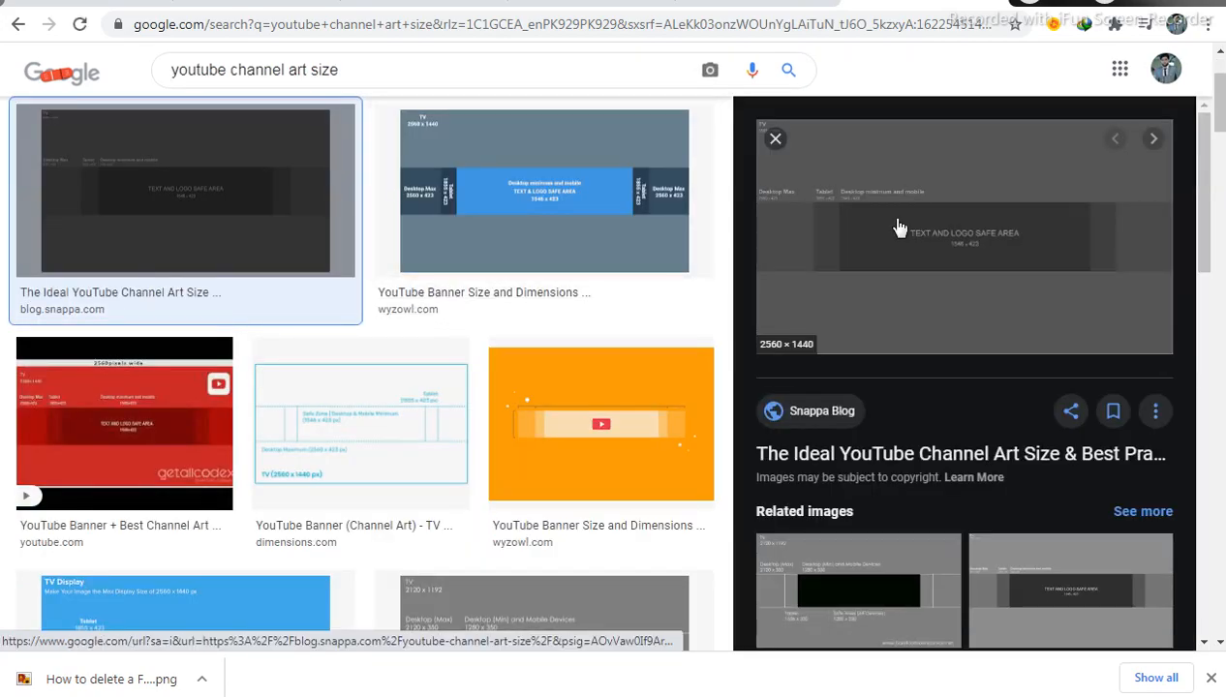
pyautogui.rightClick(899, 227)
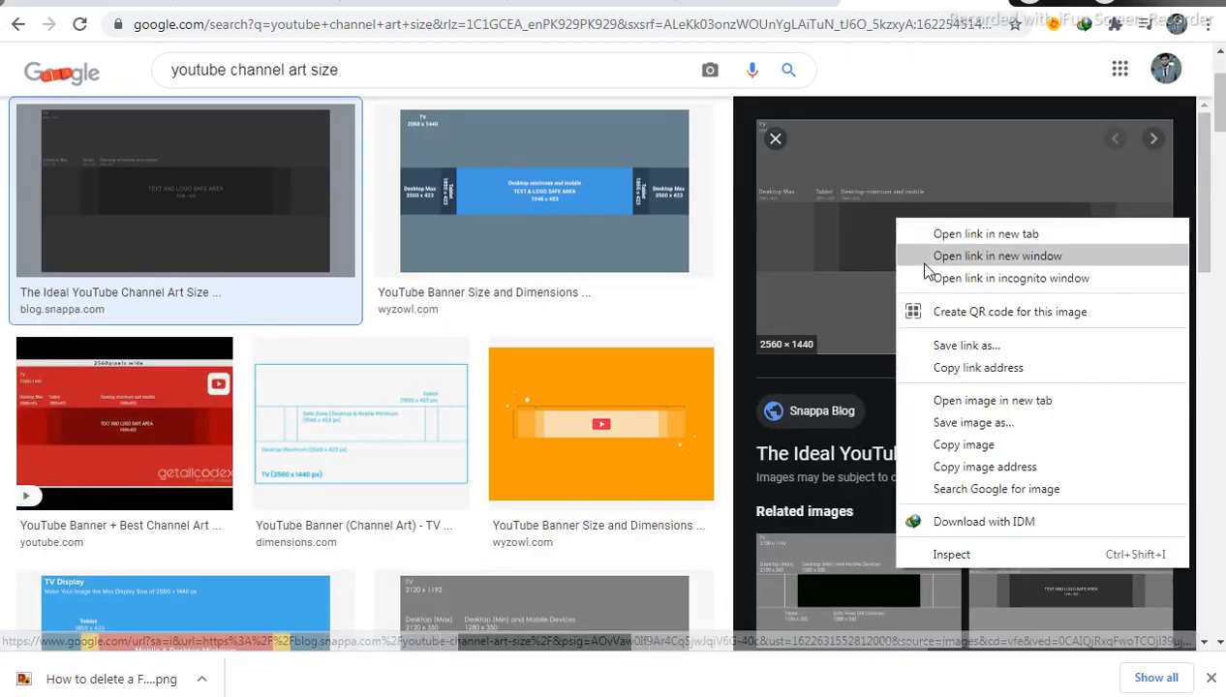
pyautogui.click(989, 423)
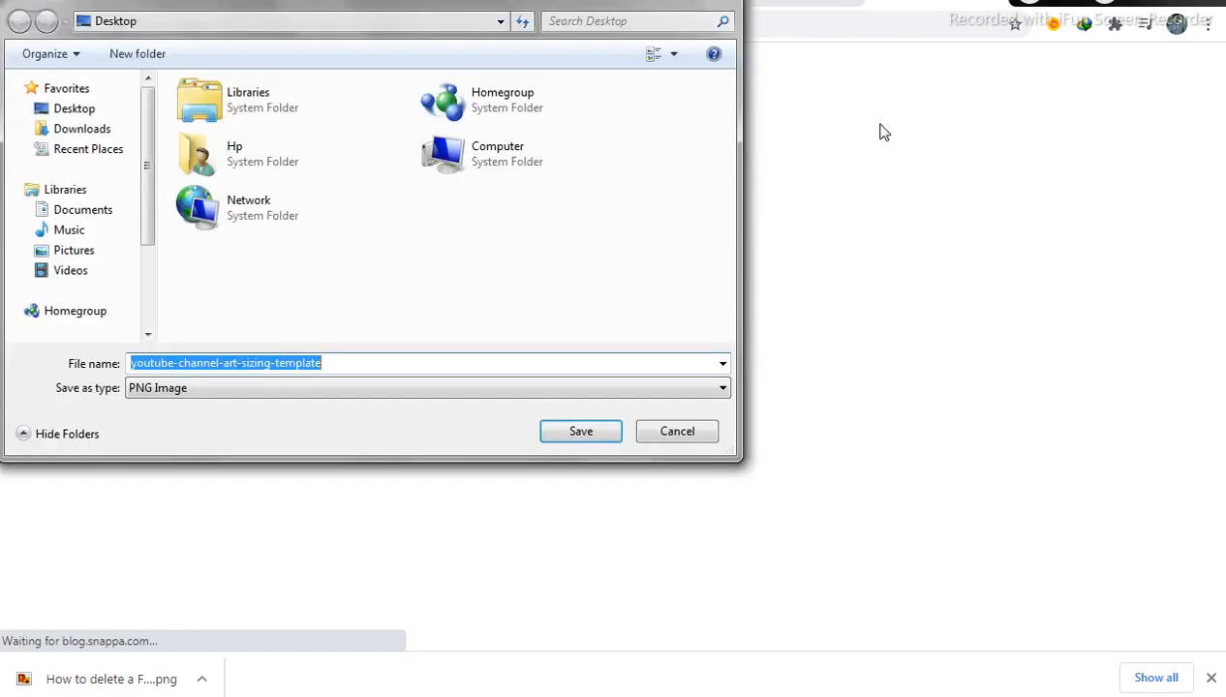
pyautogui.click(551, 432)
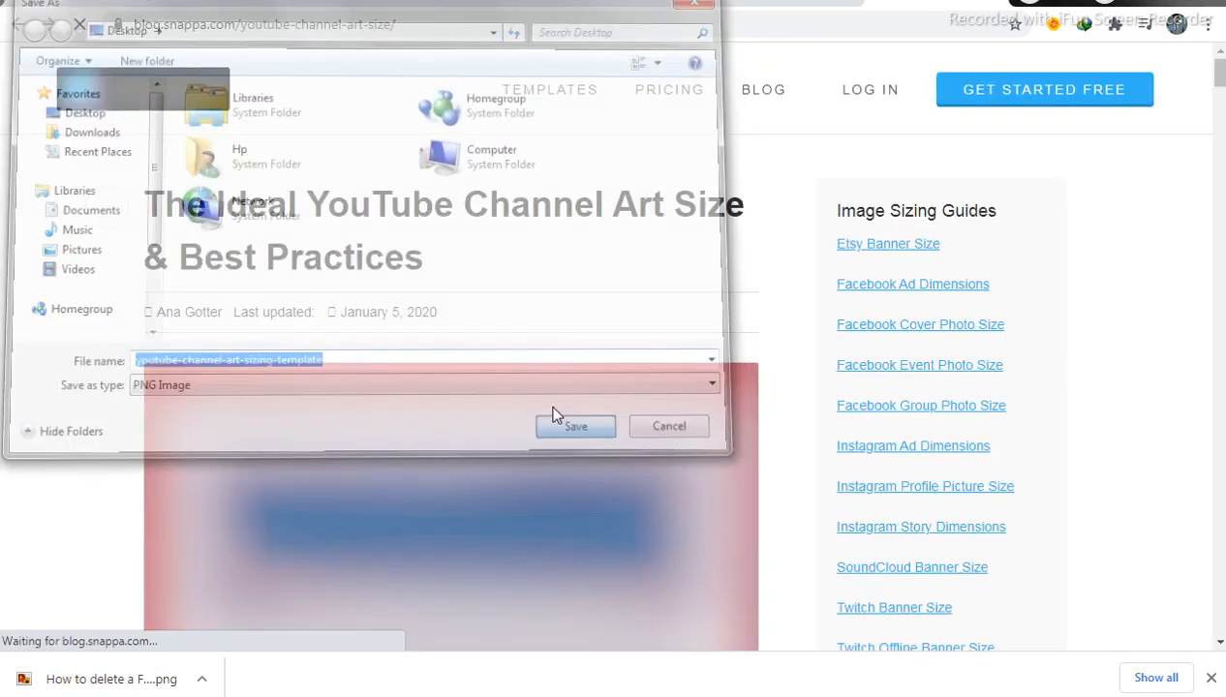
pyautogui.click(948, 1)
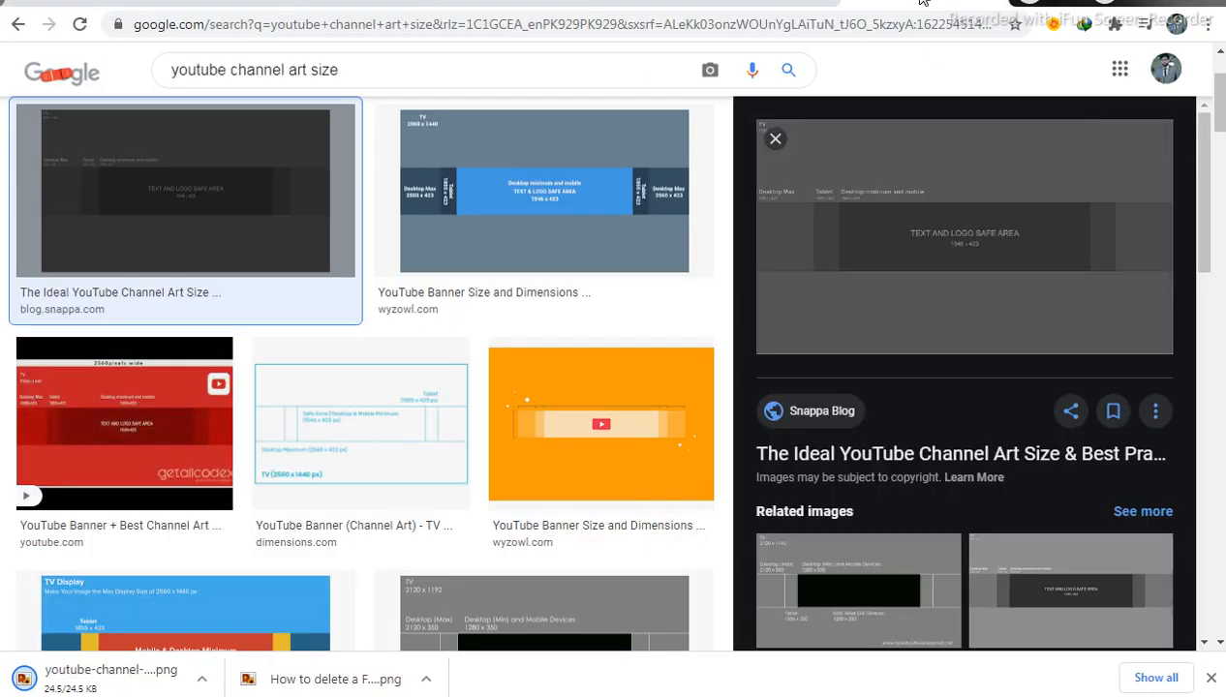
pyautogui.click(1000, 3)
pyautogui.click(1015, 3)
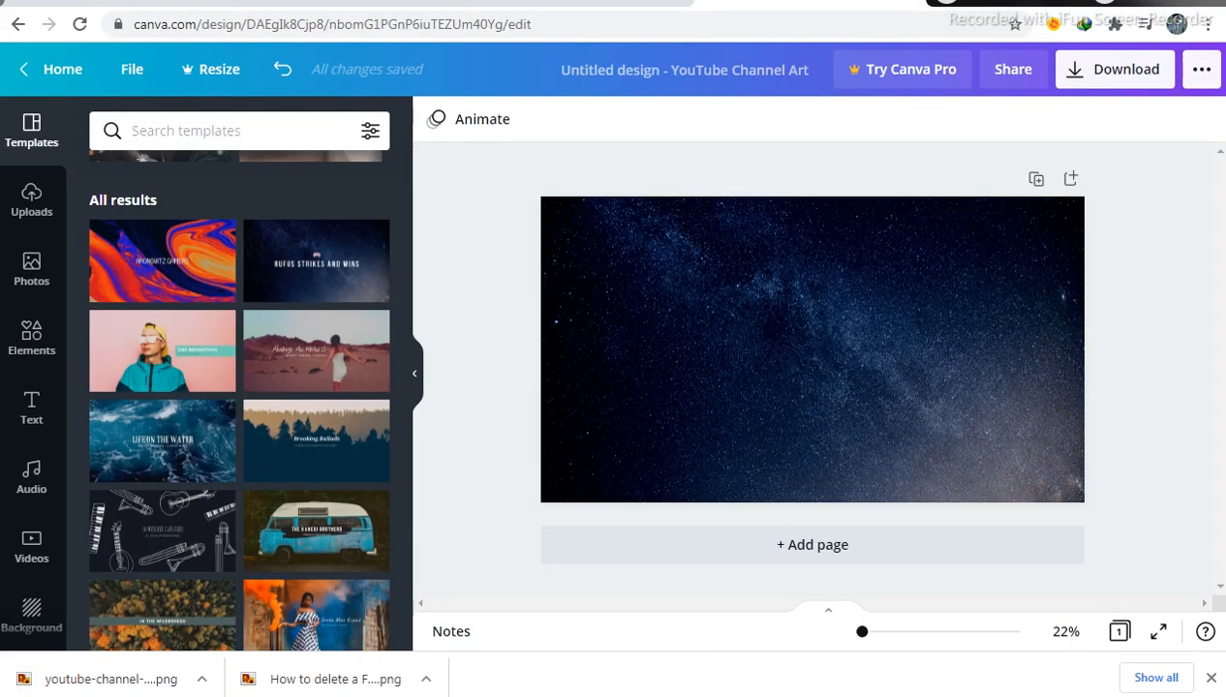
# Upload the youtube-channel-art-sizing-template image from the Desktop to the design's media library
pyautogui.click(21, 201)
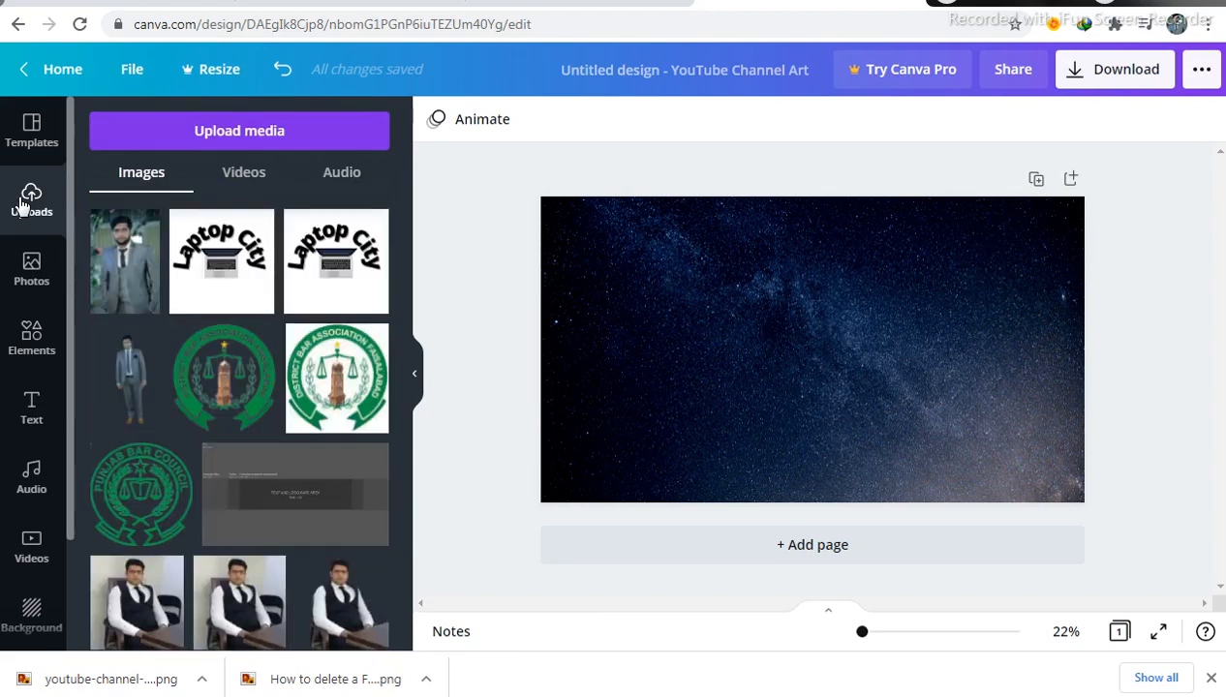
pyautogui.click(225, 129)
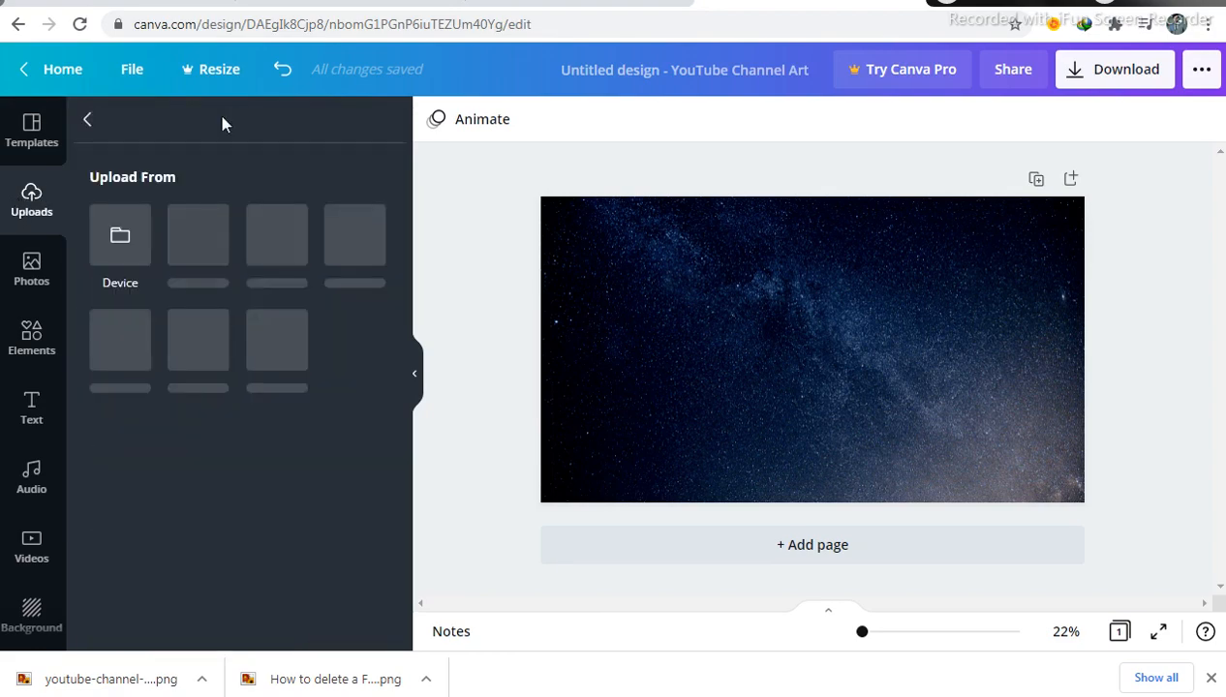
pyautogui.click(108, 242)
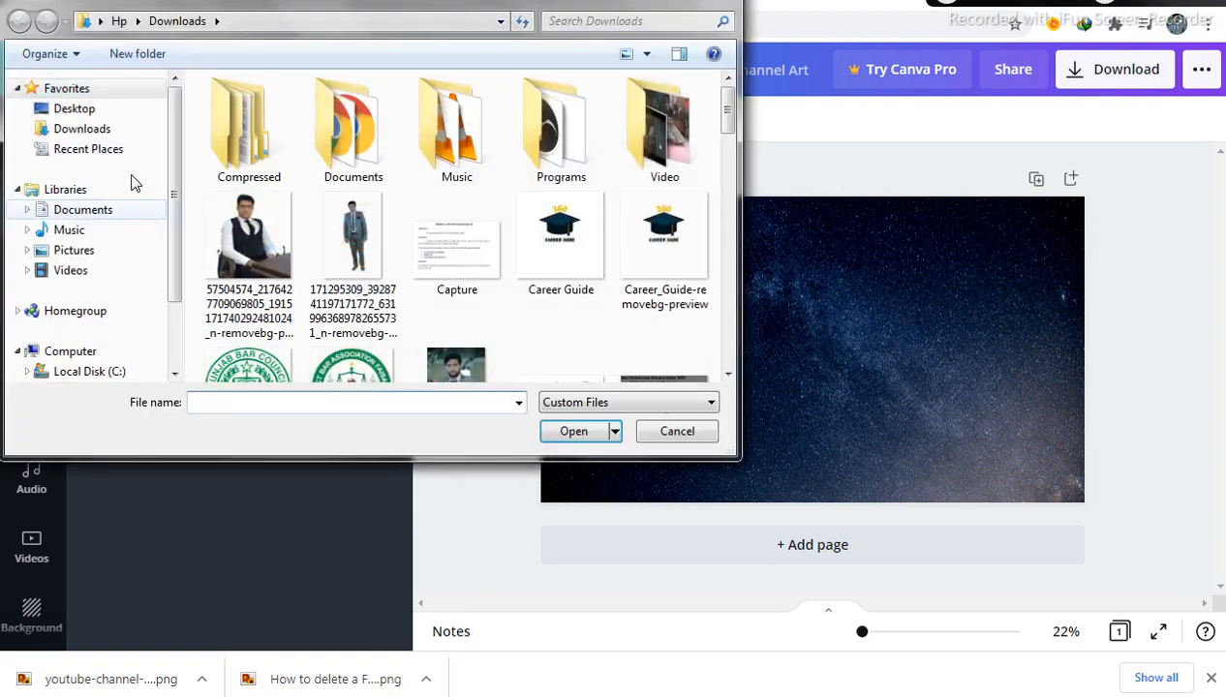
pyautogui.click(99, 110)
pyautogui.click(506, 217)
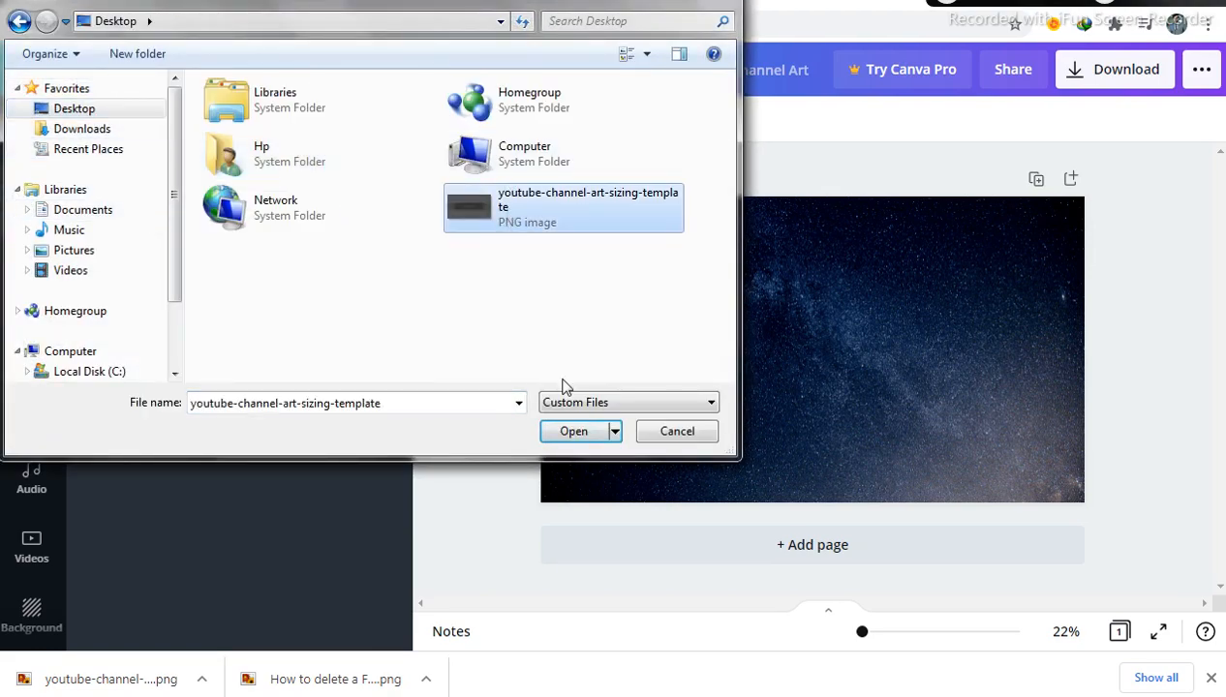
pyautogui.click(577, 431)
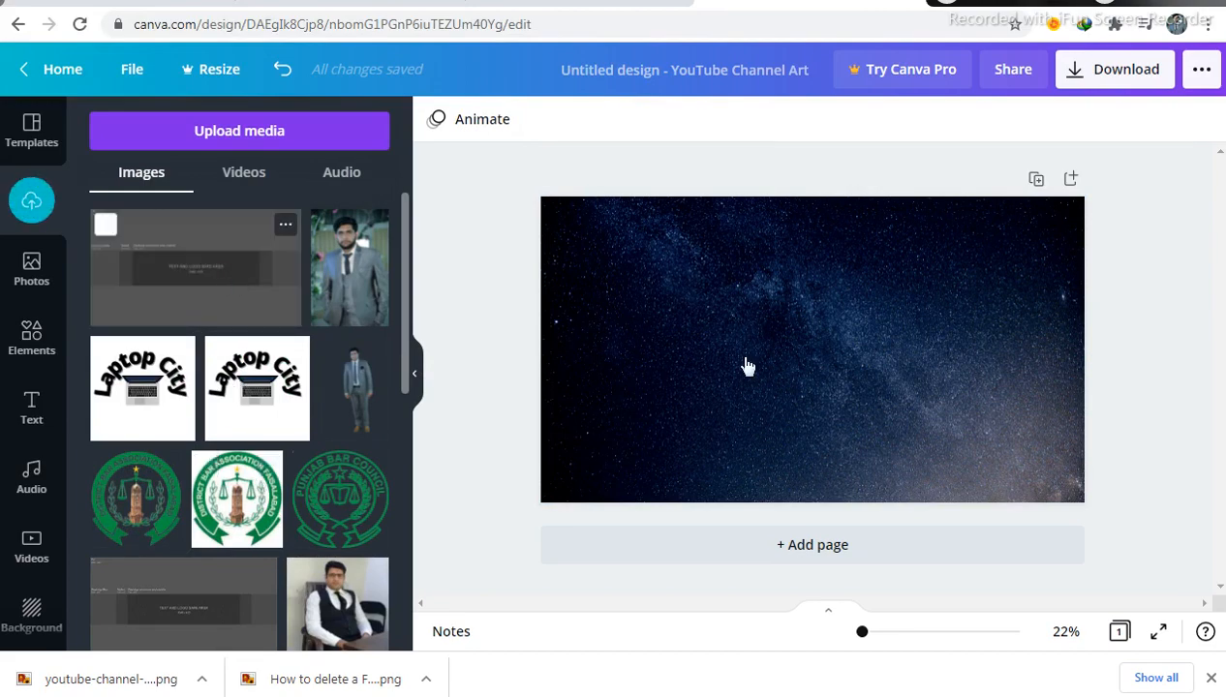
# Replace the starry banner background with the uploaded sizing guide, filling the whole page
pyautogui.moveTo(747, 366); pyautogui.dragTo(234, 303)
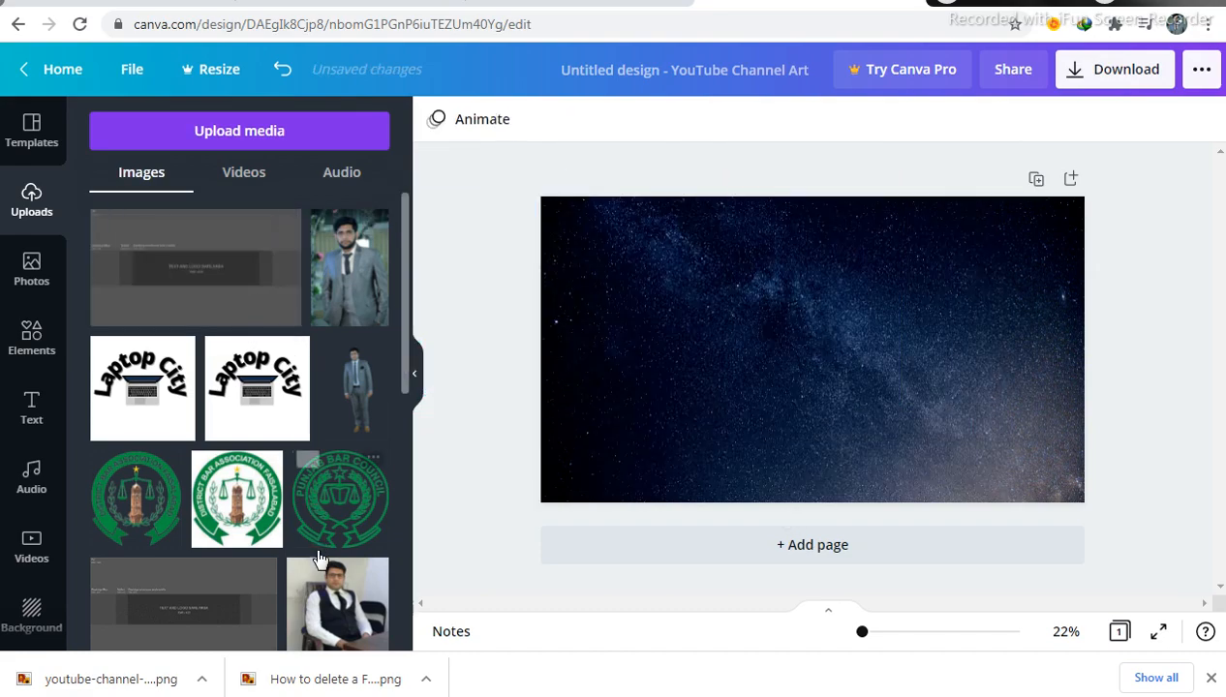
pyautogui.moveTo(241, 596); pyautogui.dragTo(186, 583)
pyautogui.moveTo(241, 324); pyautogui.dragTo(555, 415)
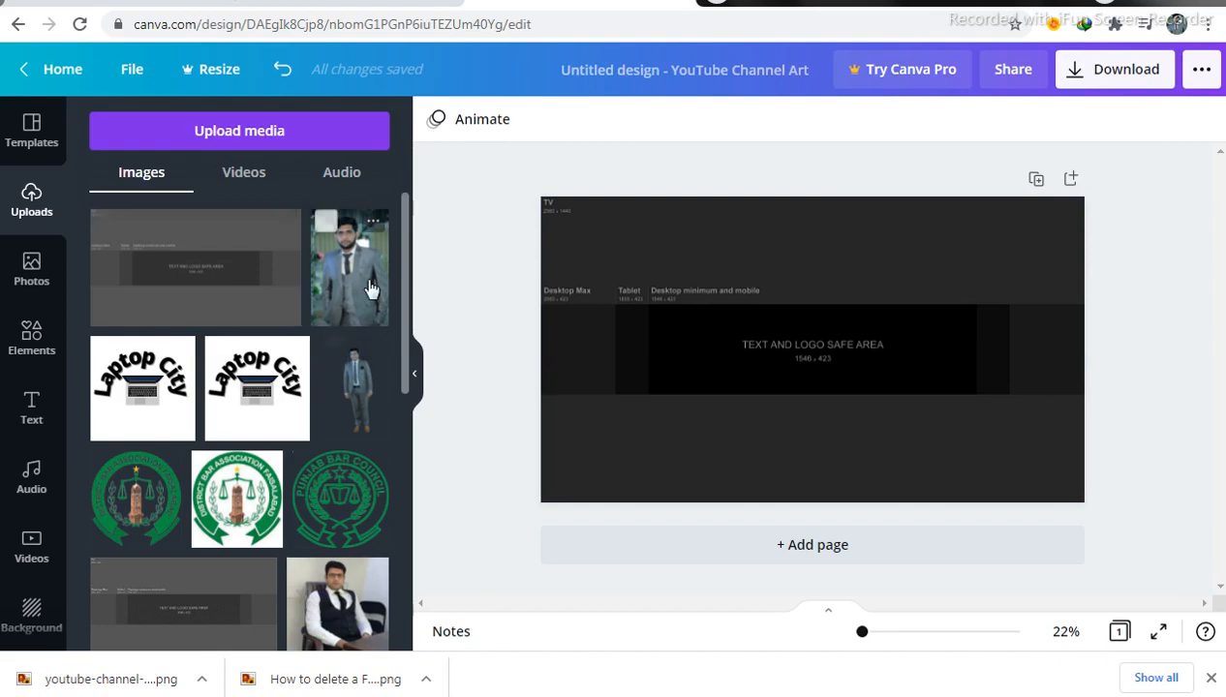
# Search Google for "image background remover" in a new browser tab and open the remove.bg site
pyautogui.click(715, 2)
pyautogui.write('ima')
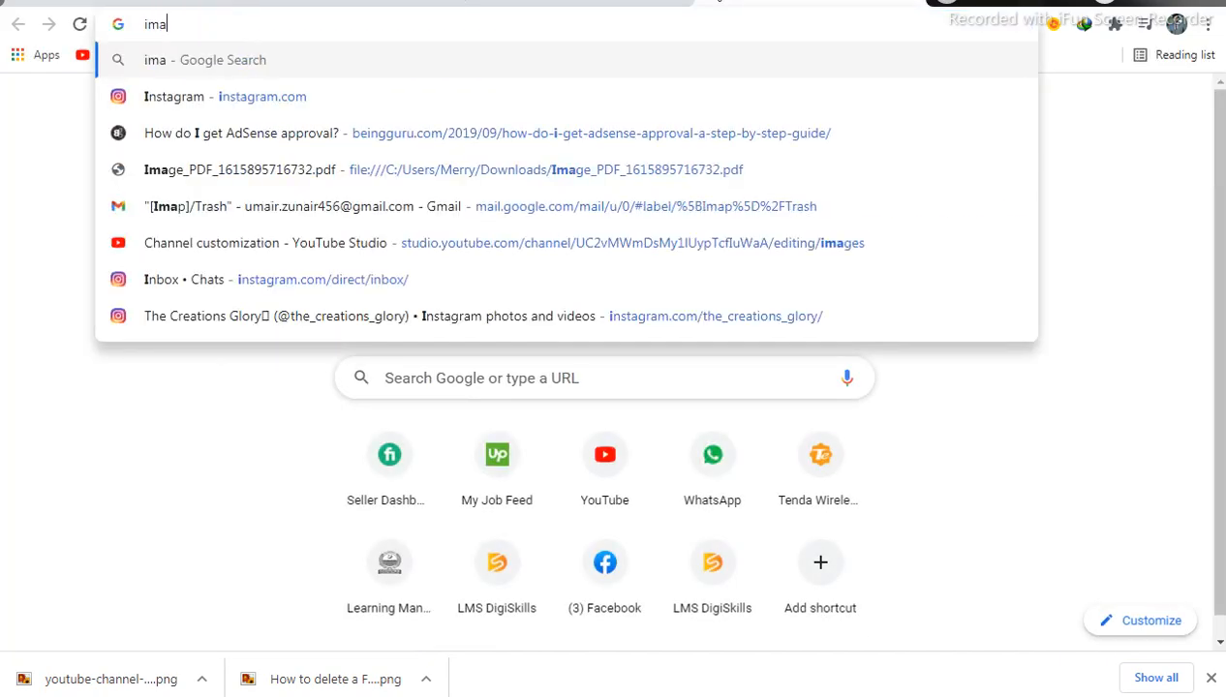
pyautogui.write('ge bac')
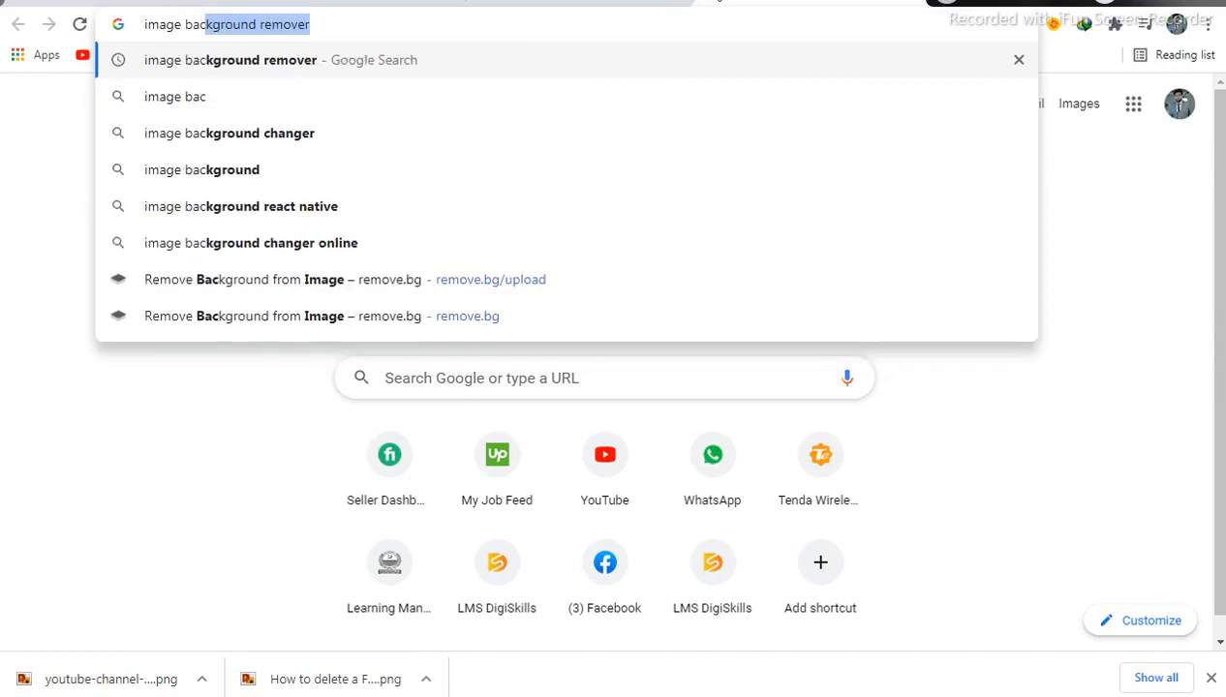
pyautogui.write('kground')
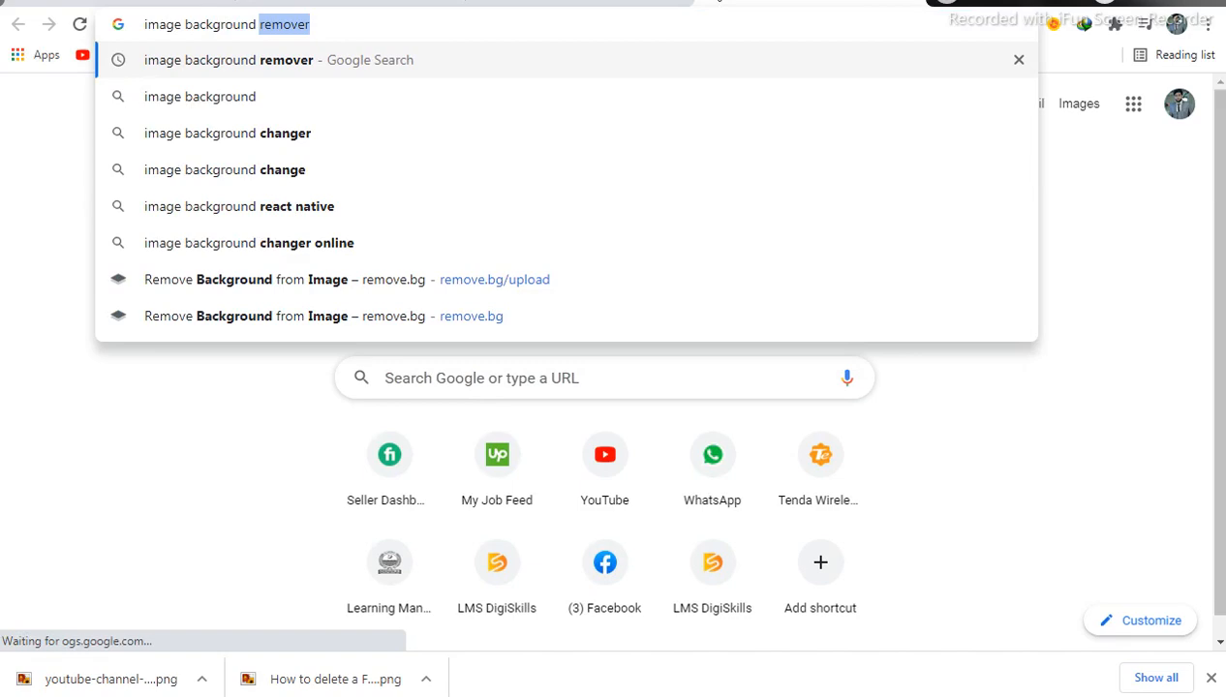
pyautogui.press('Down')
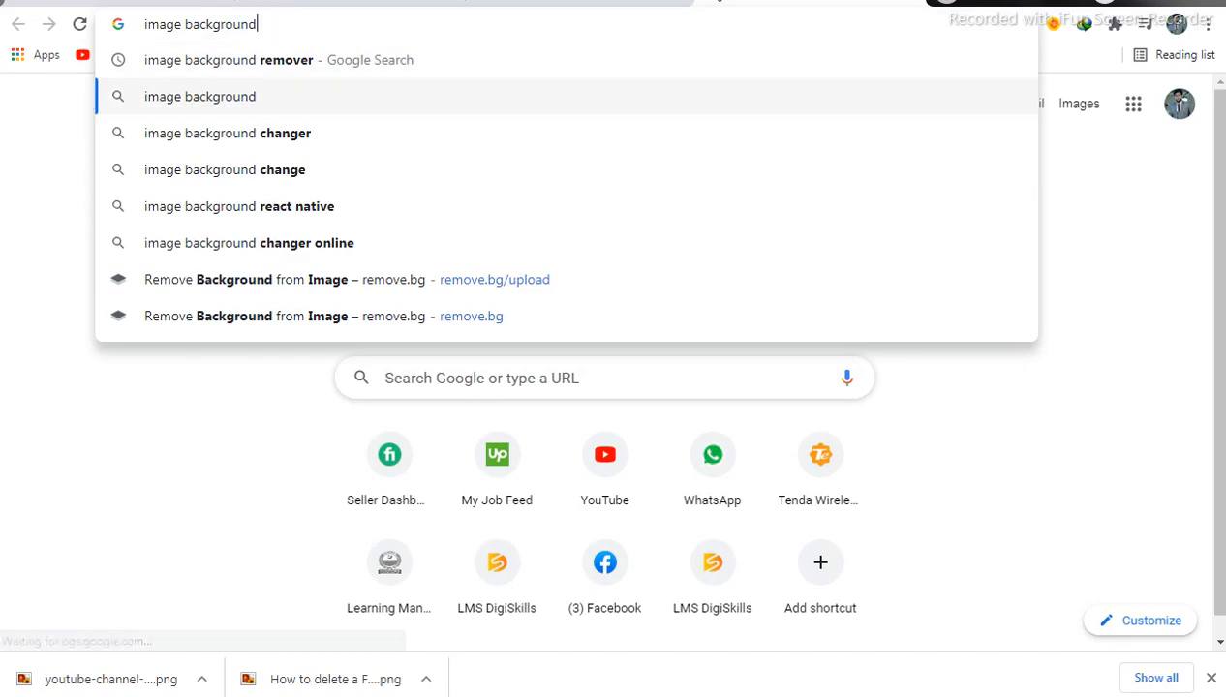
pyautogui.press('Up')
pyautogui.press('Return')
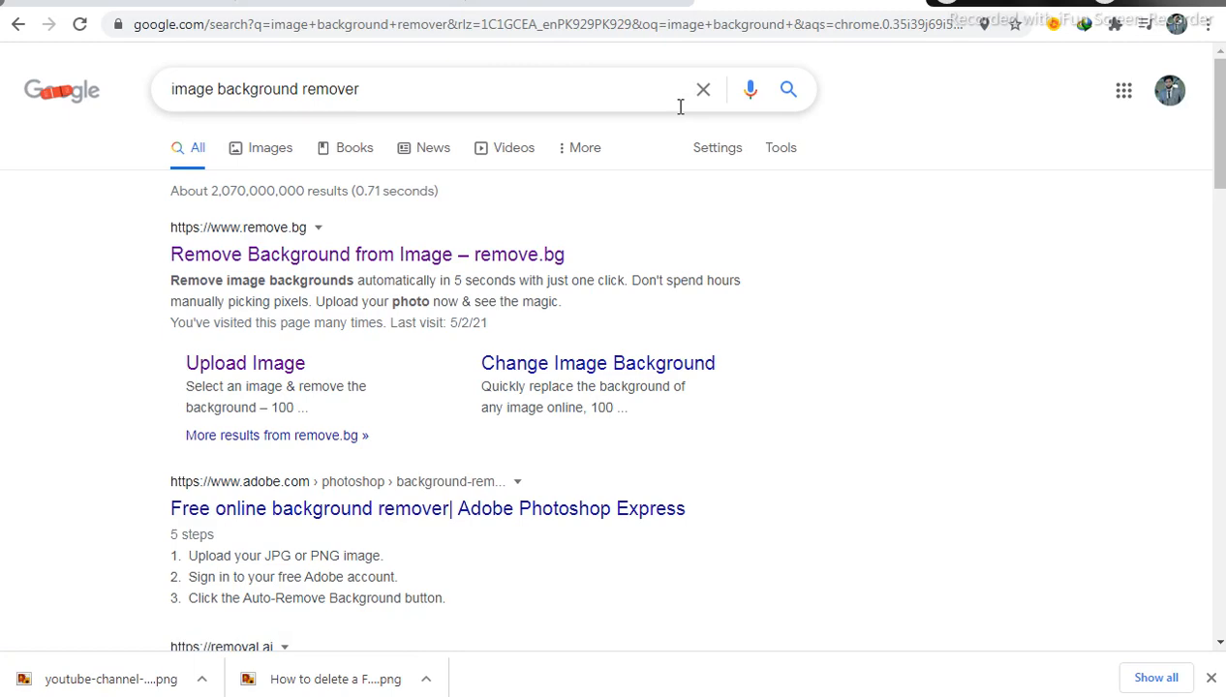
pyautogui.click(376, 262)
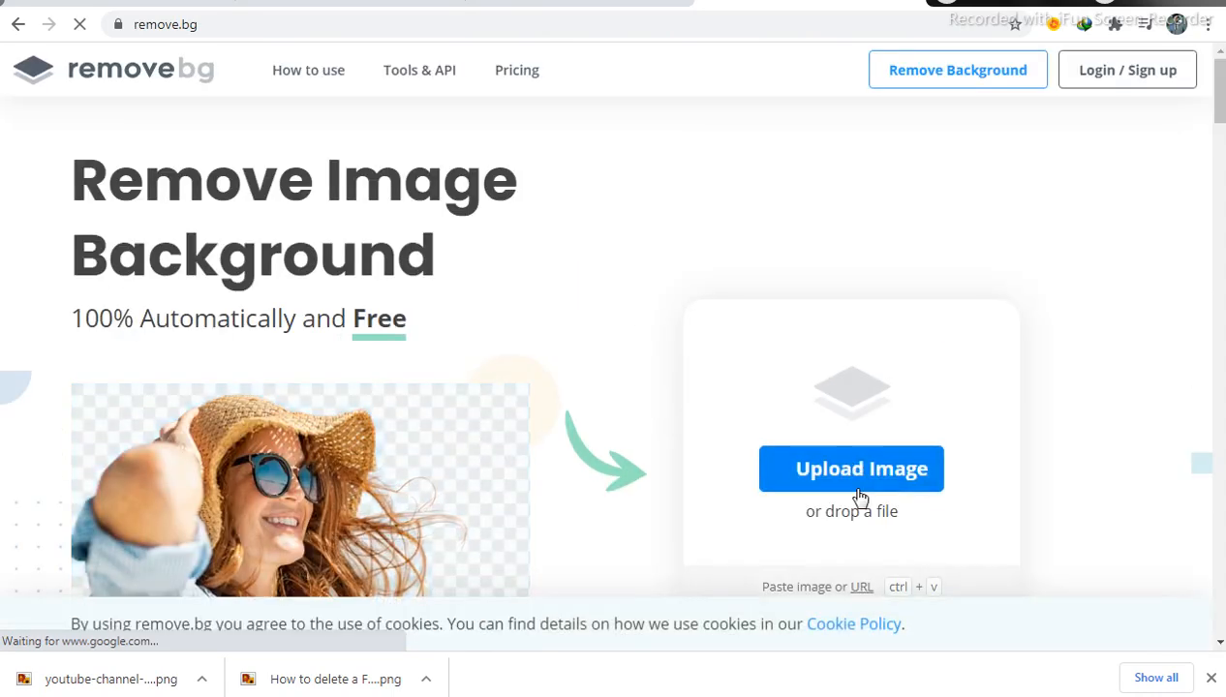
# Upload DSC_5583-min from the Downloads folder to remove.bg and download the background-free 408 × 611 preview image
pyautogui.click(859, 489)
pyautogui.click(636, 511)
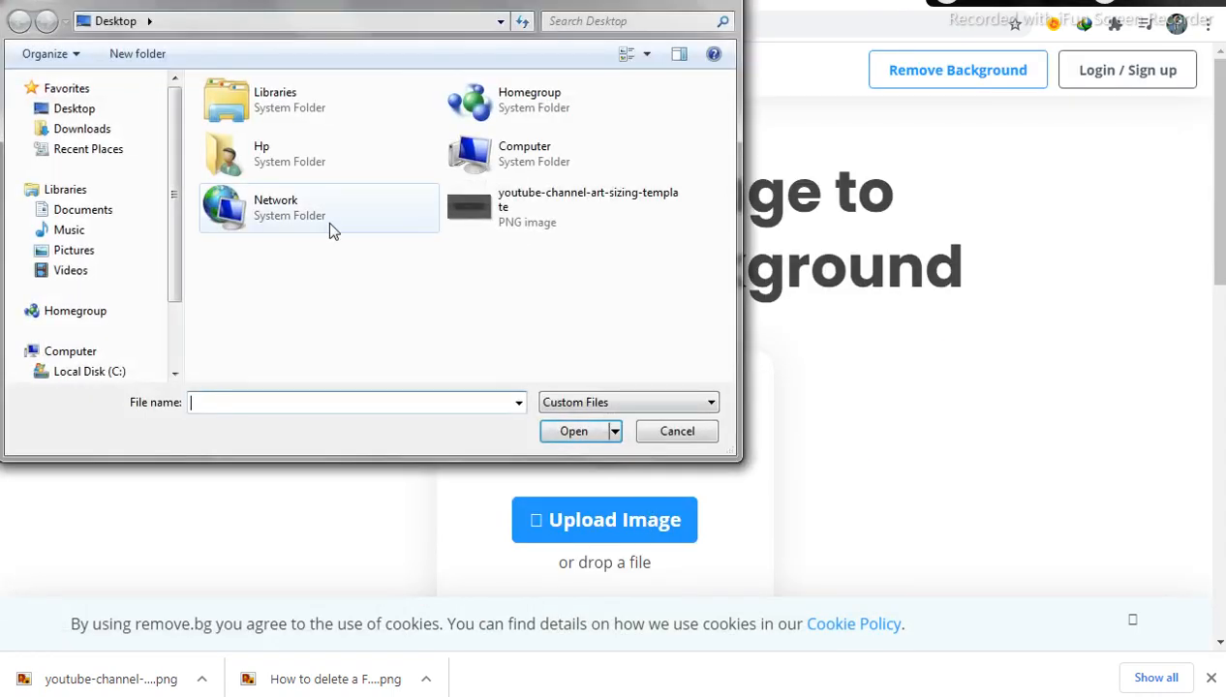
pyautogui.click(110, 136)
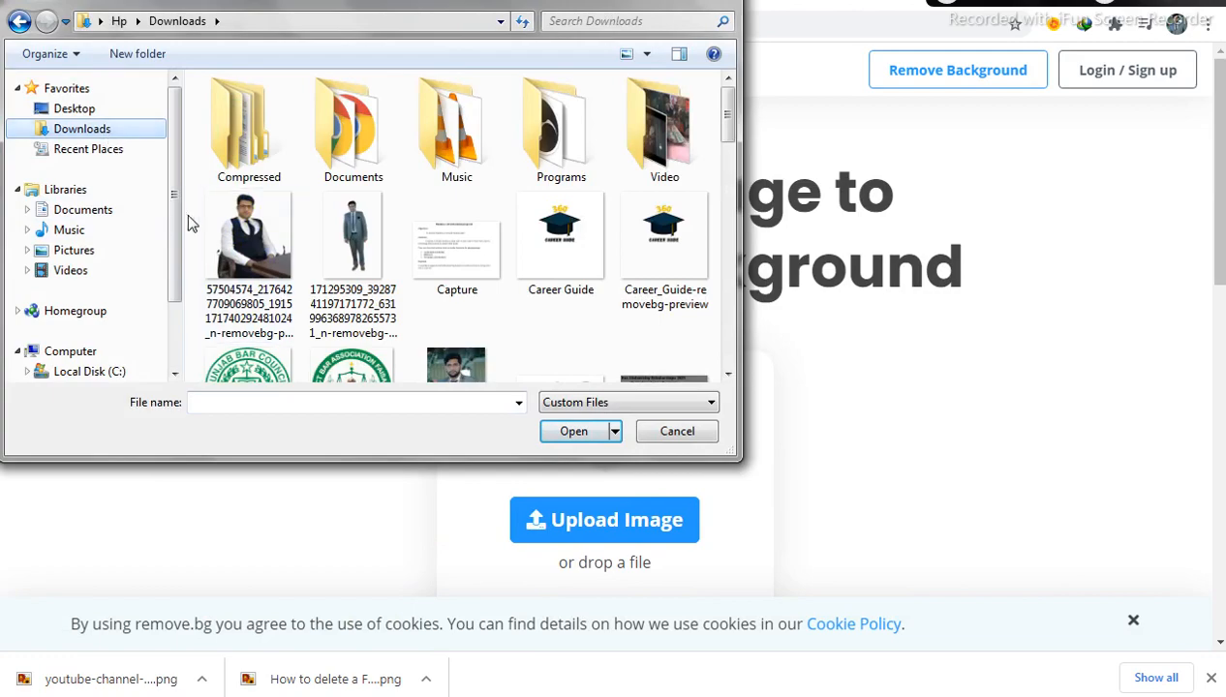
pyautogui.moveTo(173, 215); pyautogui.dragTo(171, 281)
pyautogui.click(474, 371)
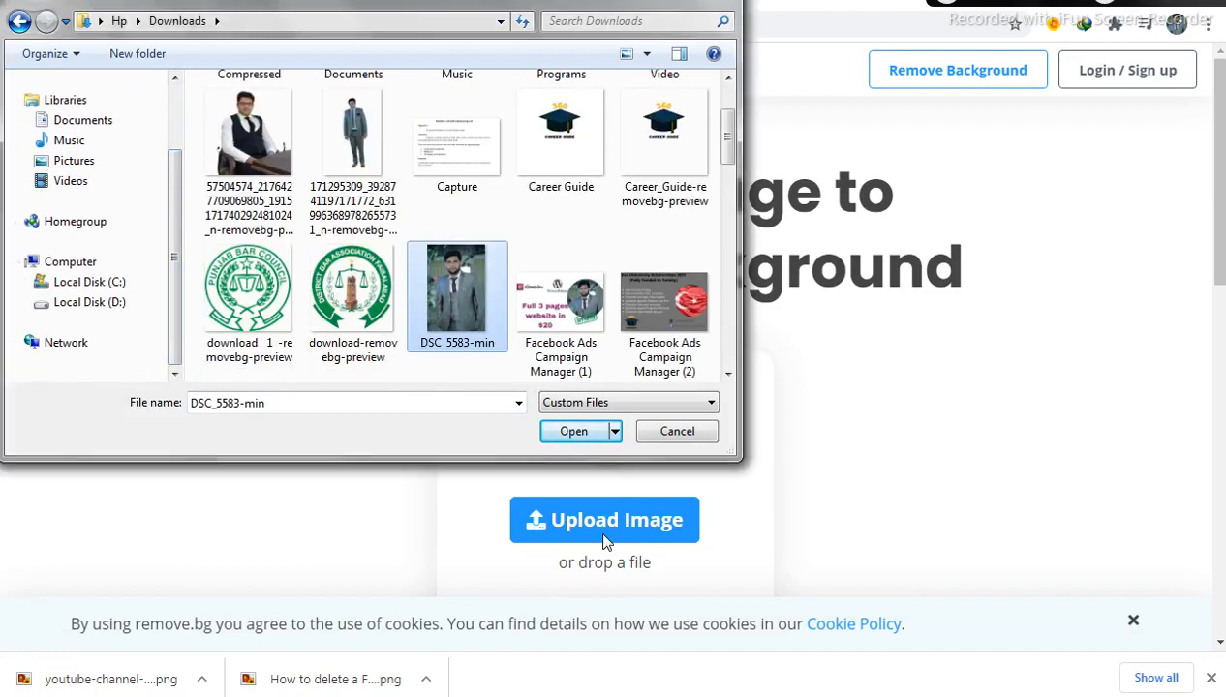
pyautogui.click(584, 433)
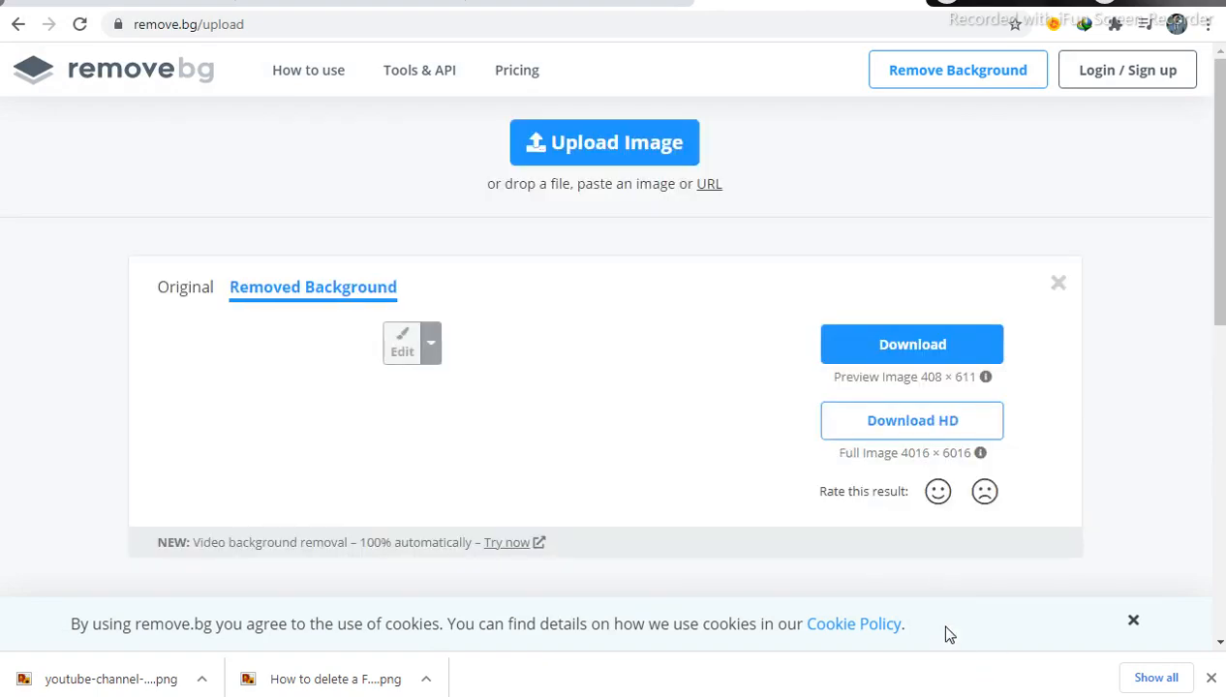
pyautogui.scroll(-1, 774, 534)
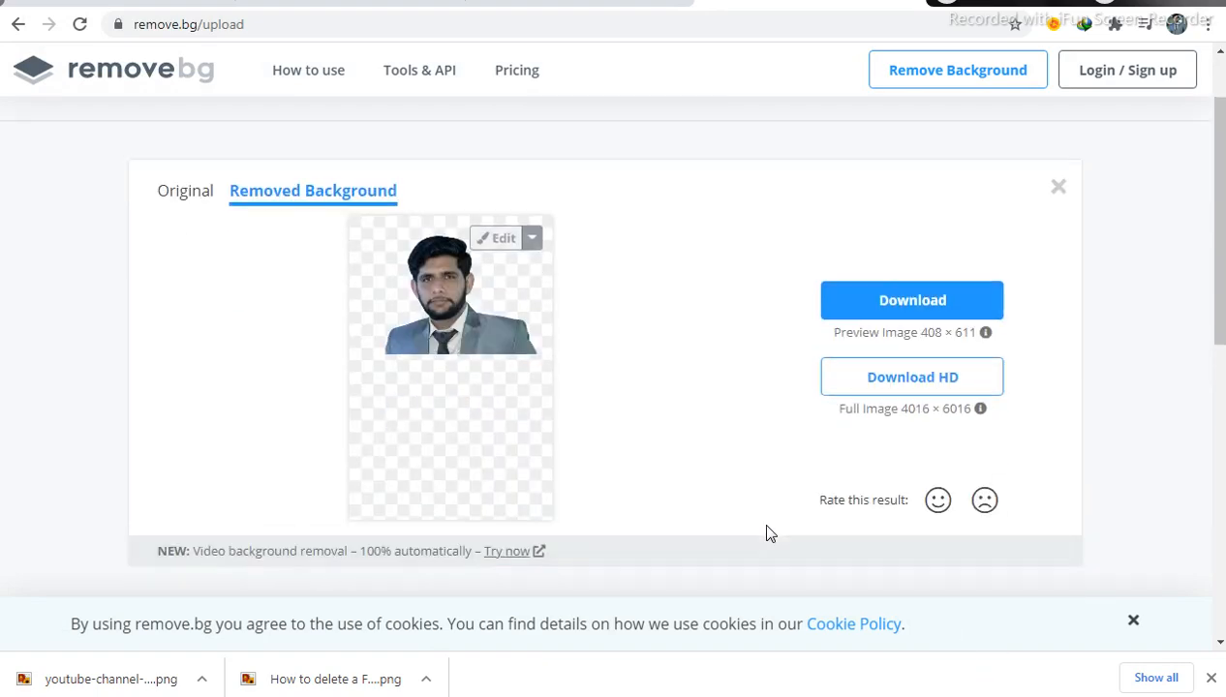
pyautogui.click(894, 317)
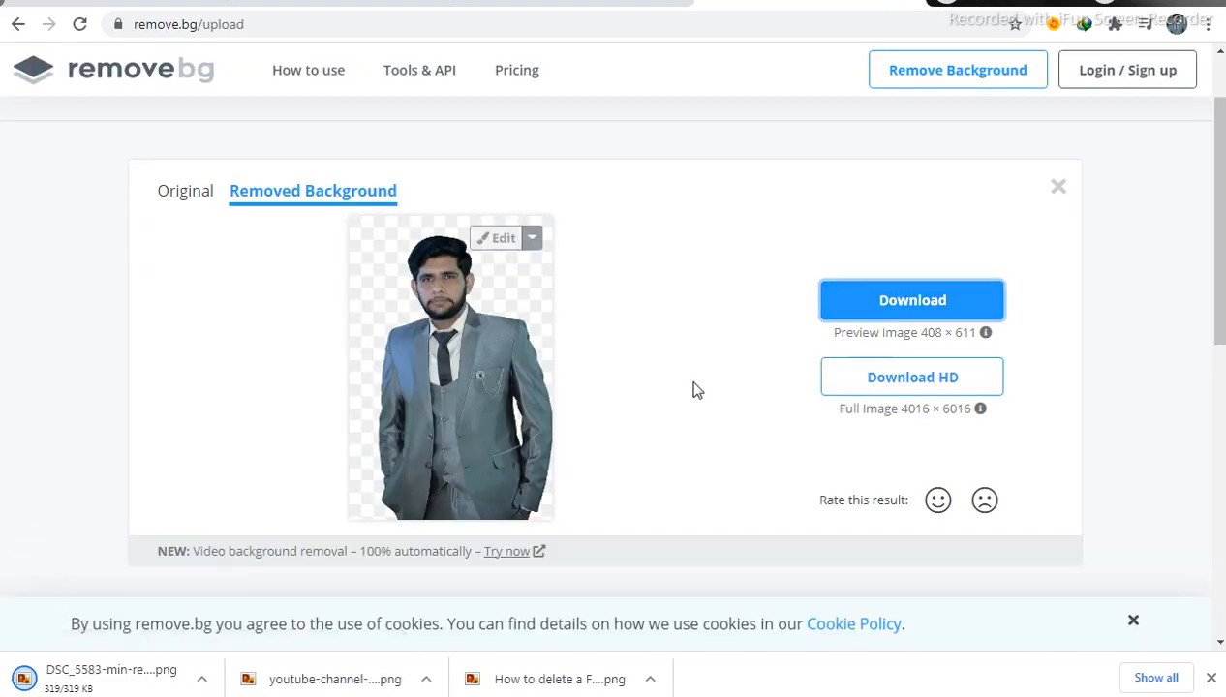
# Return to the Canva design and upload the background-free portrait from the Downloads folder
pyautogui.click(915, 3)
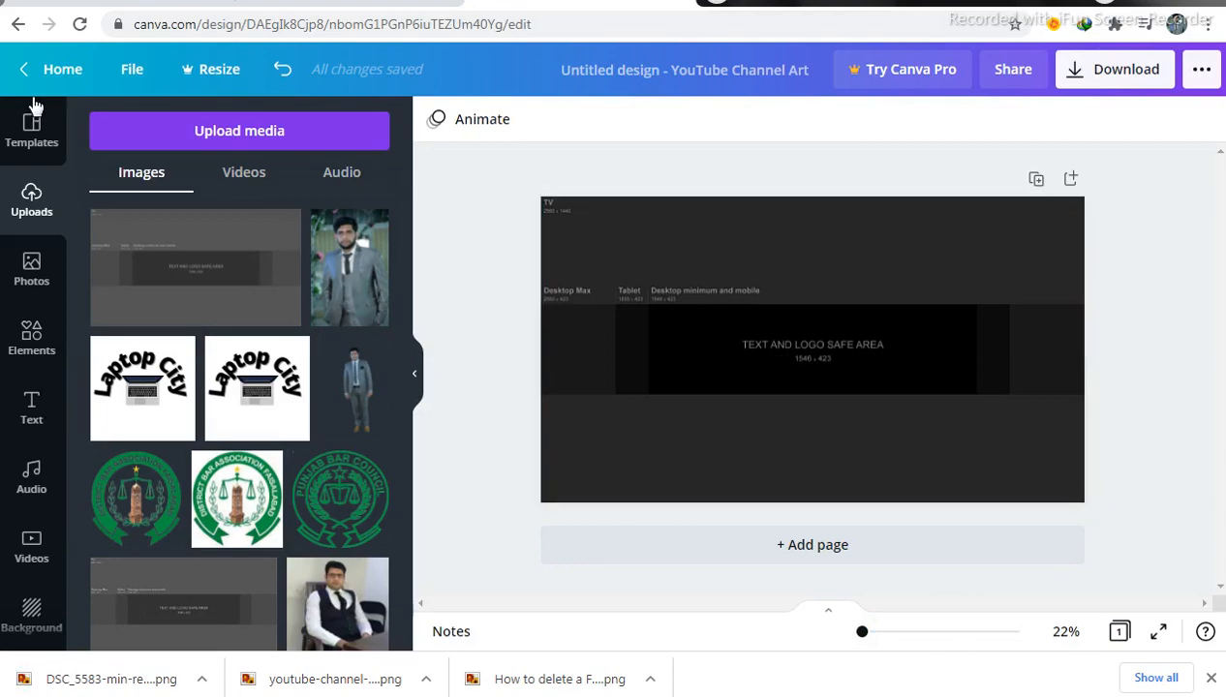
pyautogui.click(143, 135)
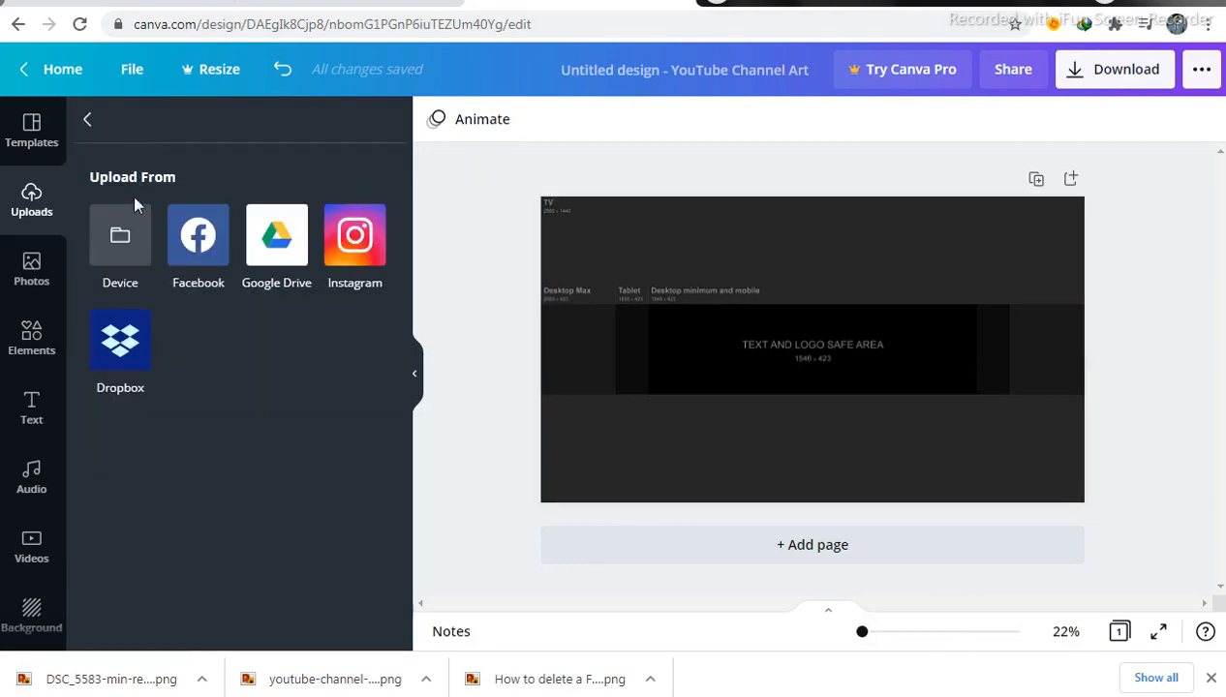
pyautogui.click(138, 255)
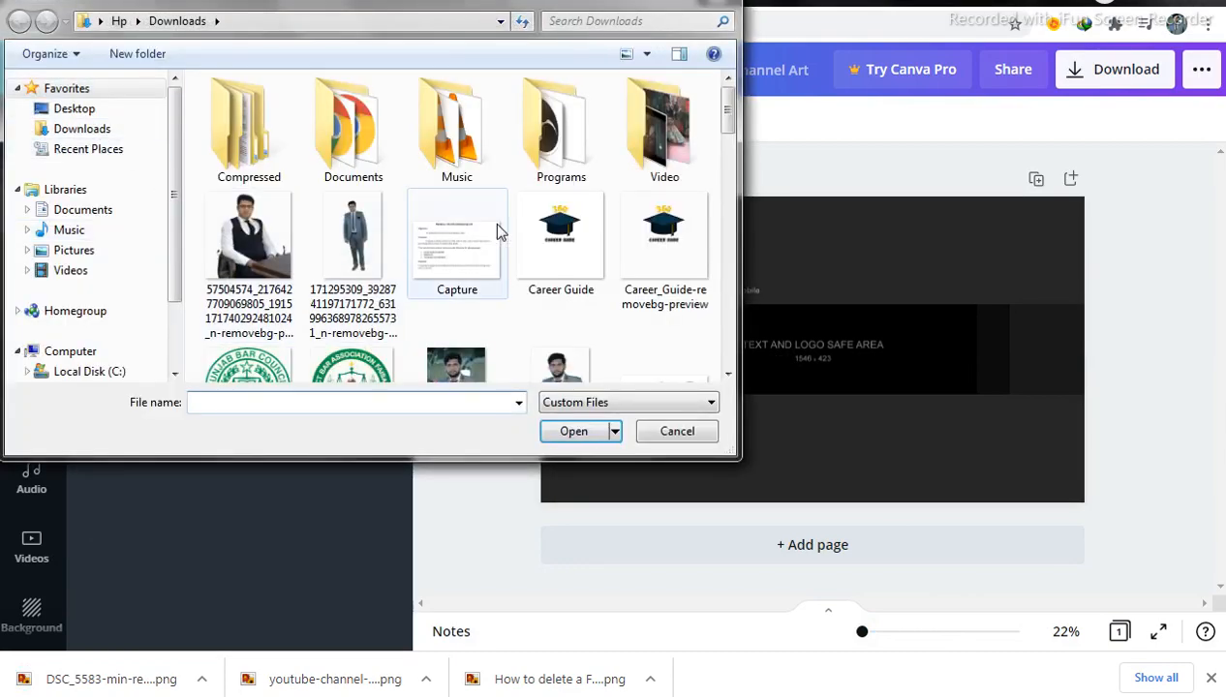
pyautogui.click(579, 402)
pyautogui.click(570, 419)
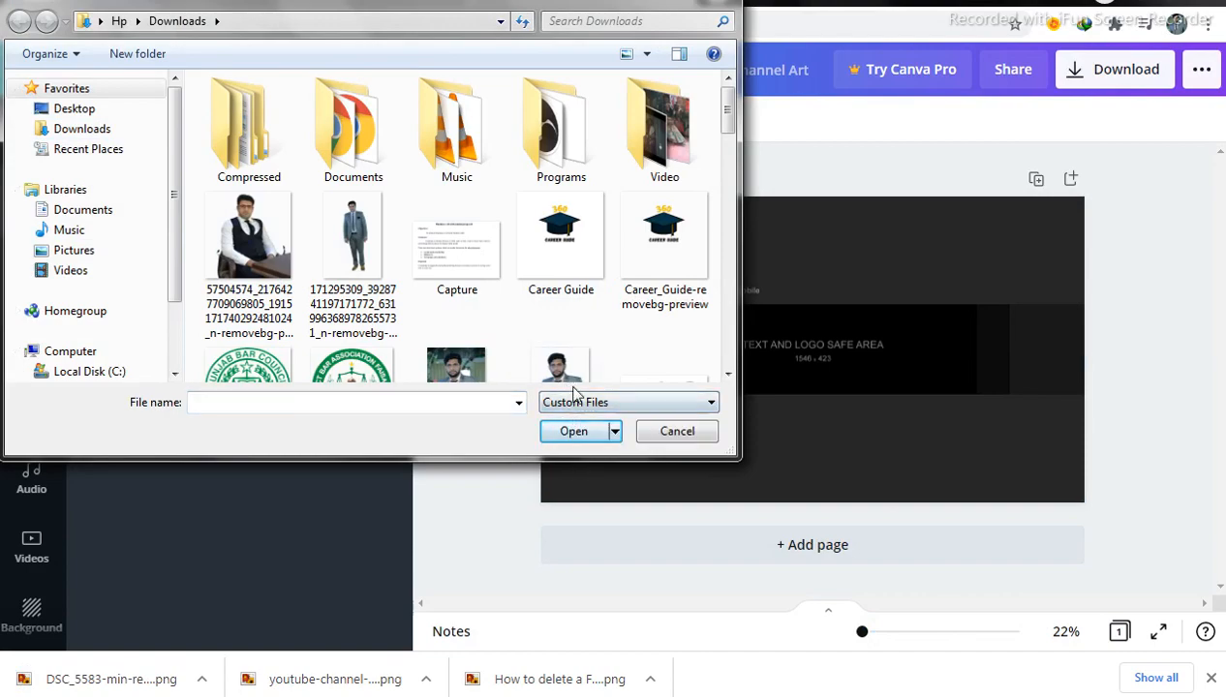
pyautogui.click(566, 373)
pyautogui.click(586, 436)
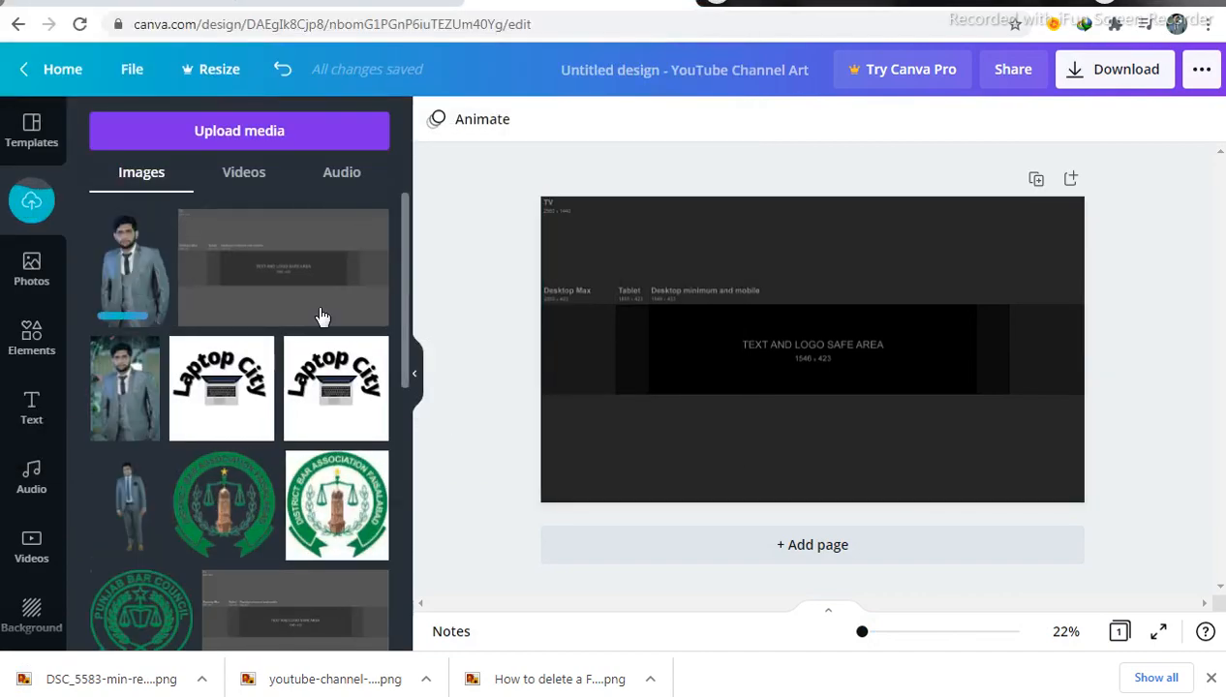
# Place the cut-out portrait on the banner, shrink it to fit the text and logo safe area, and position it near that area's right end
pyautogui.moveTo(323, 318); pyautogui.dragTo(821, 346)
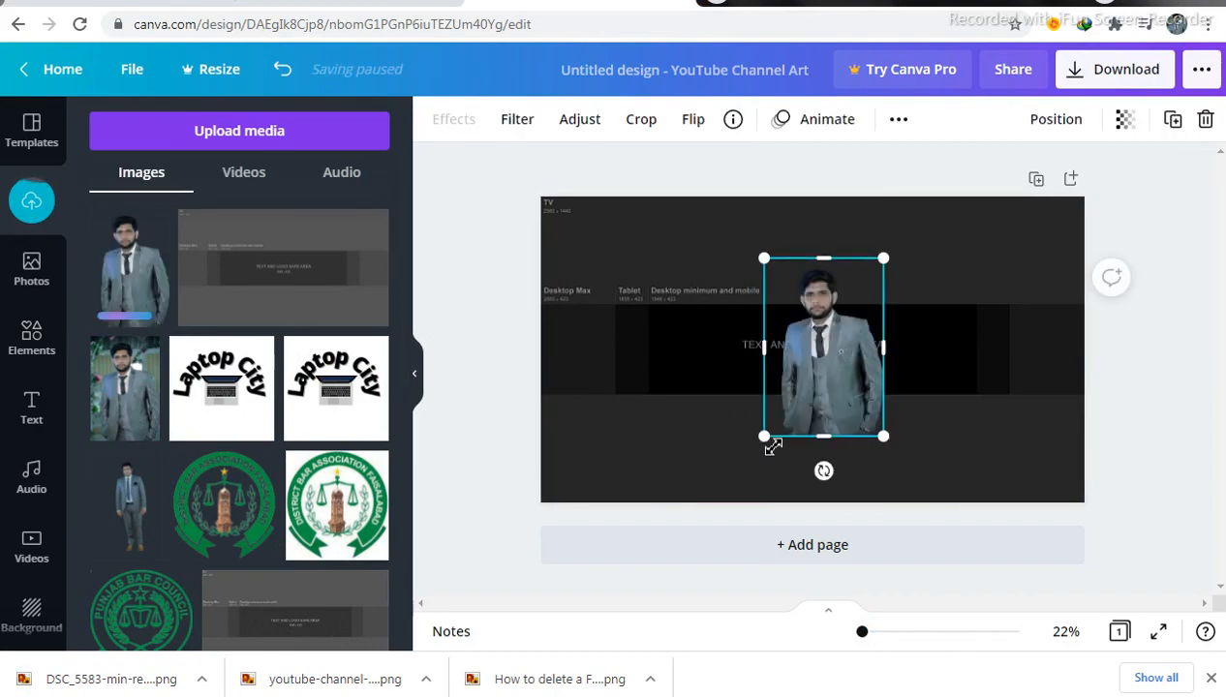
pyautogui.moveTo(800, 418); pyautogui.dragTo(952, 376)
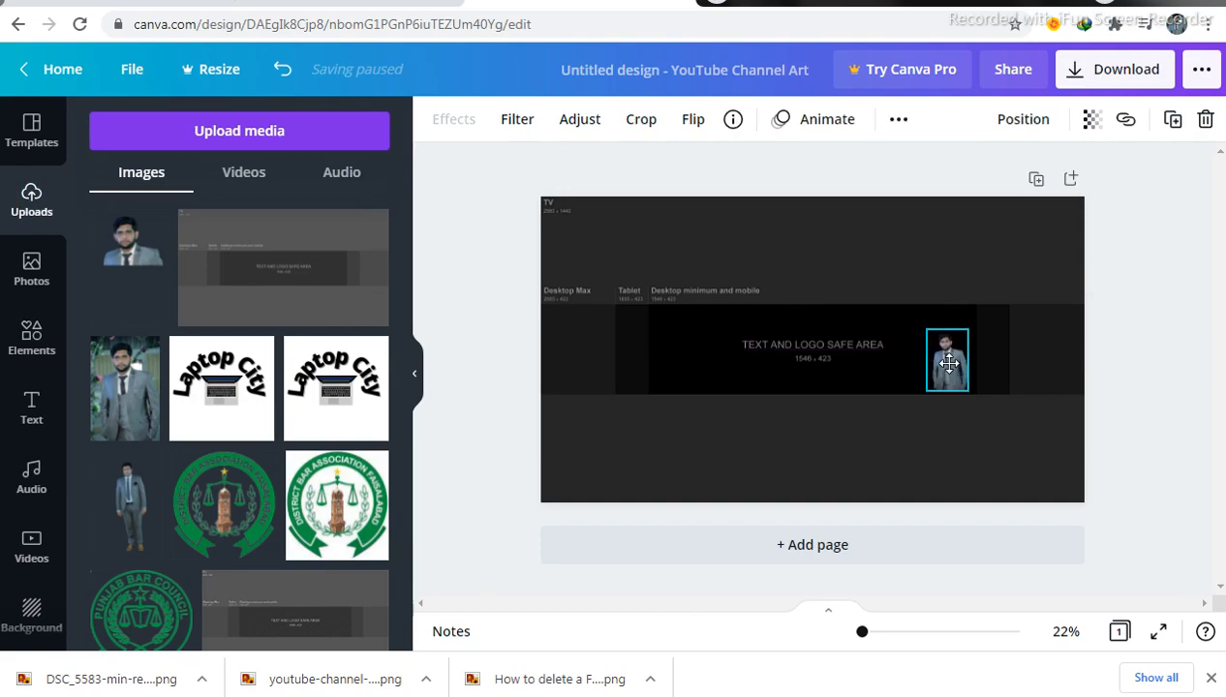
pyautogui.moveTo(861, 631); pyautogui.dragTo(866, 631)
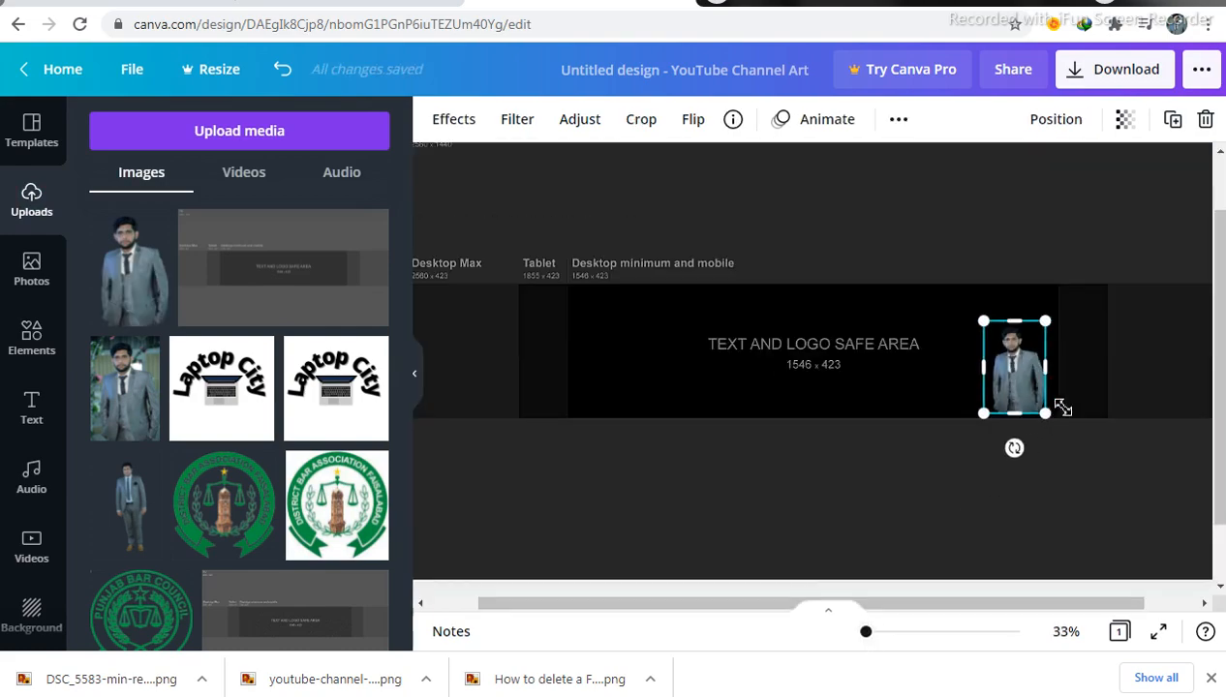
pyautogui.click(1086, 507)
pyautogui.click(1021, 377)
pyautogui.moveTo(1025, 368); pyautogui.dragTo(986, 367)
pyautogui.click(1030, 503)
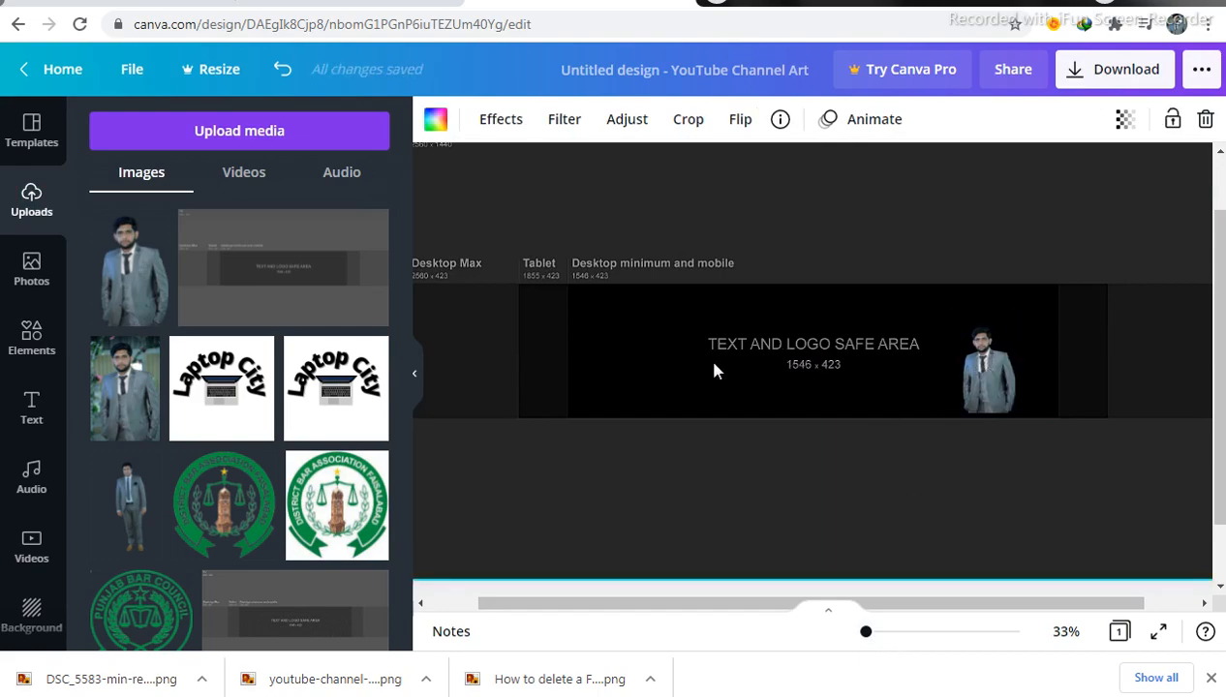
pyautogui.scroll(-4, 274, 461)
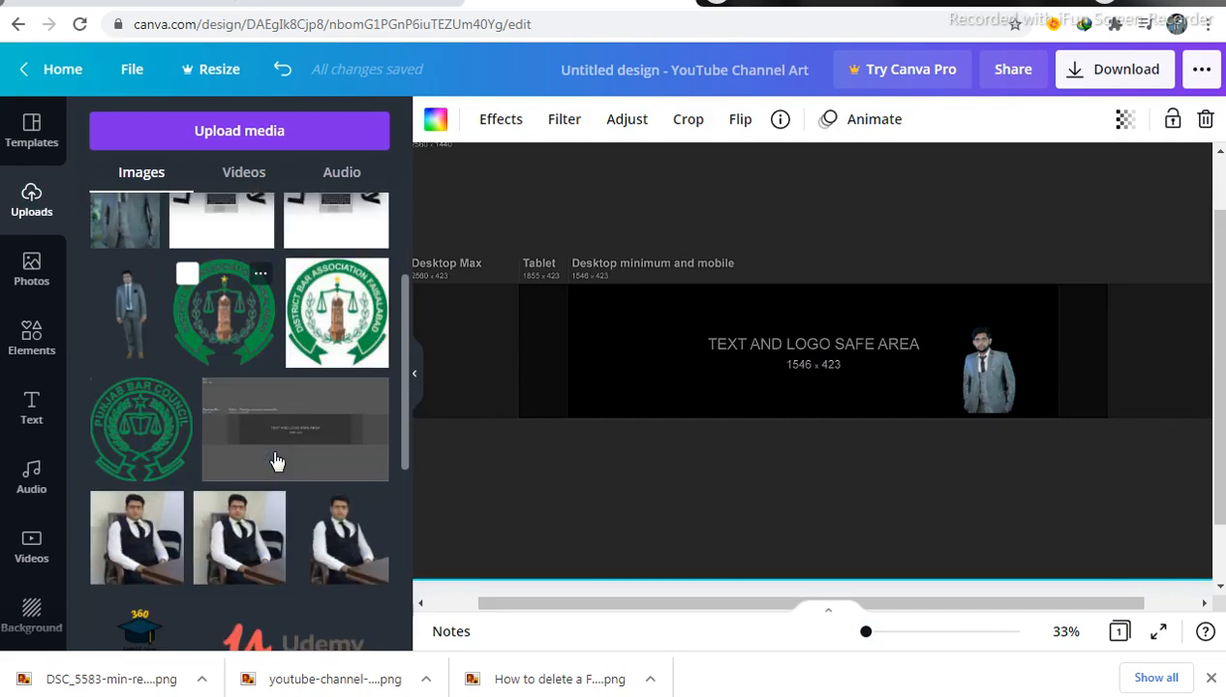
pyautogui.scroll(-4, 274, 461)
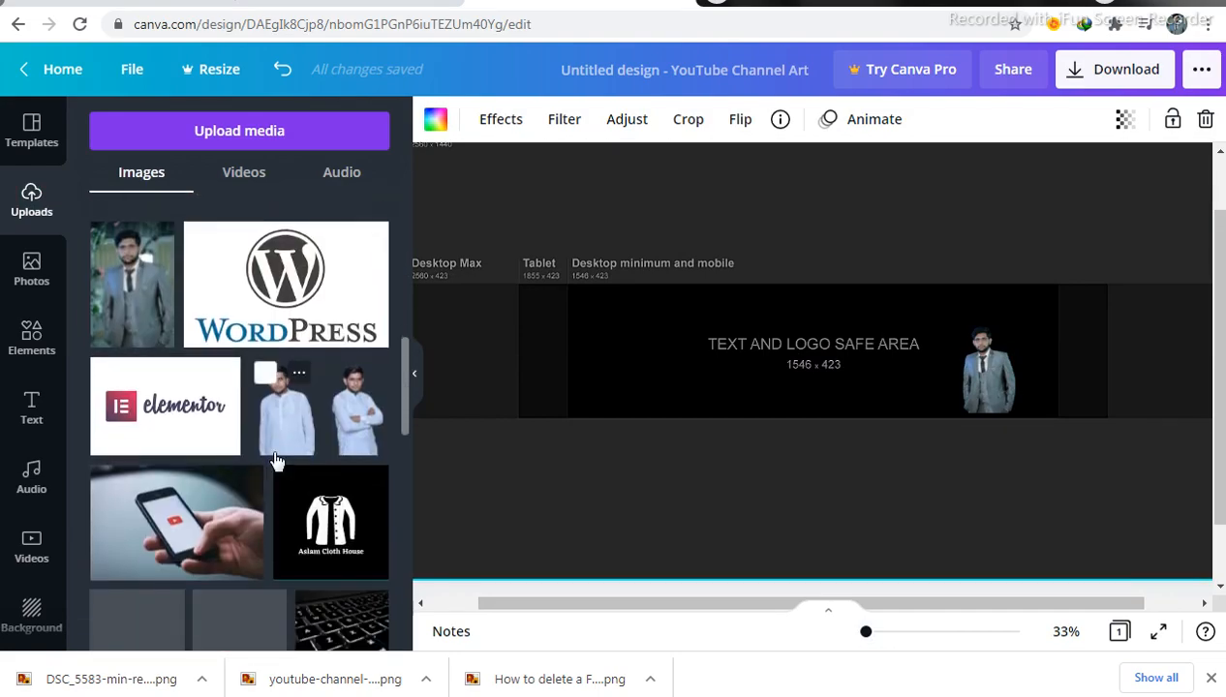
pyautogui.scroll(-5, 274, 462)
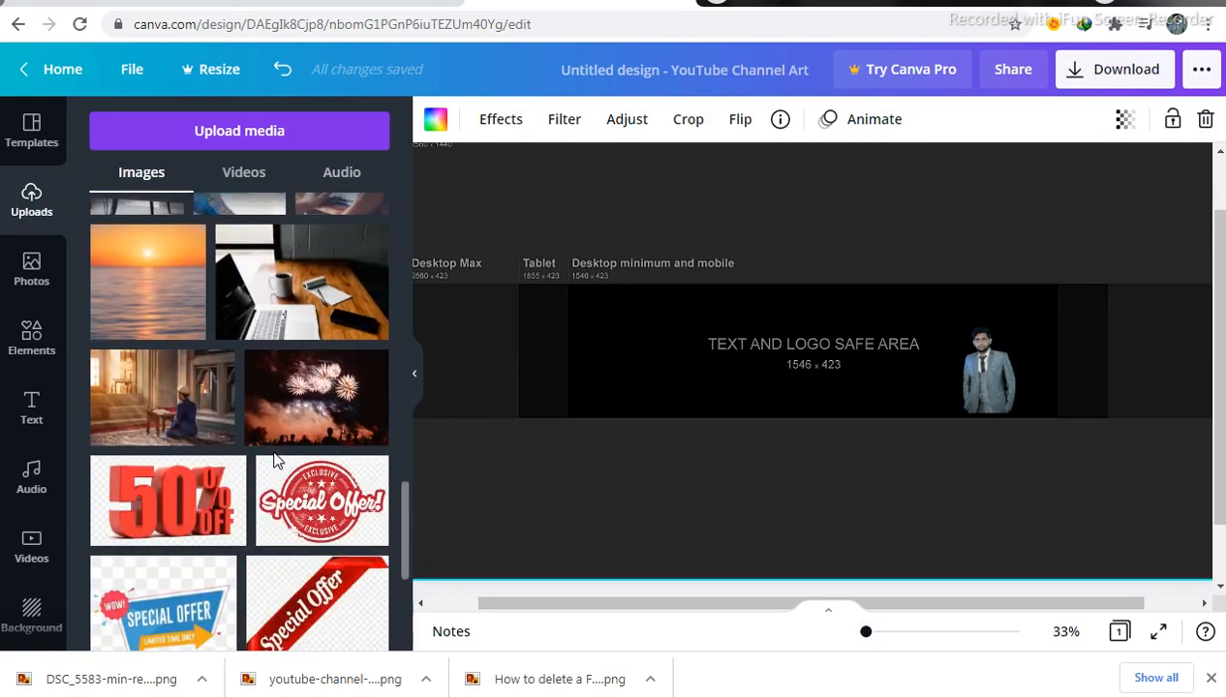
# Search the elements library for "tips"
pyautogui.click(32, 365)
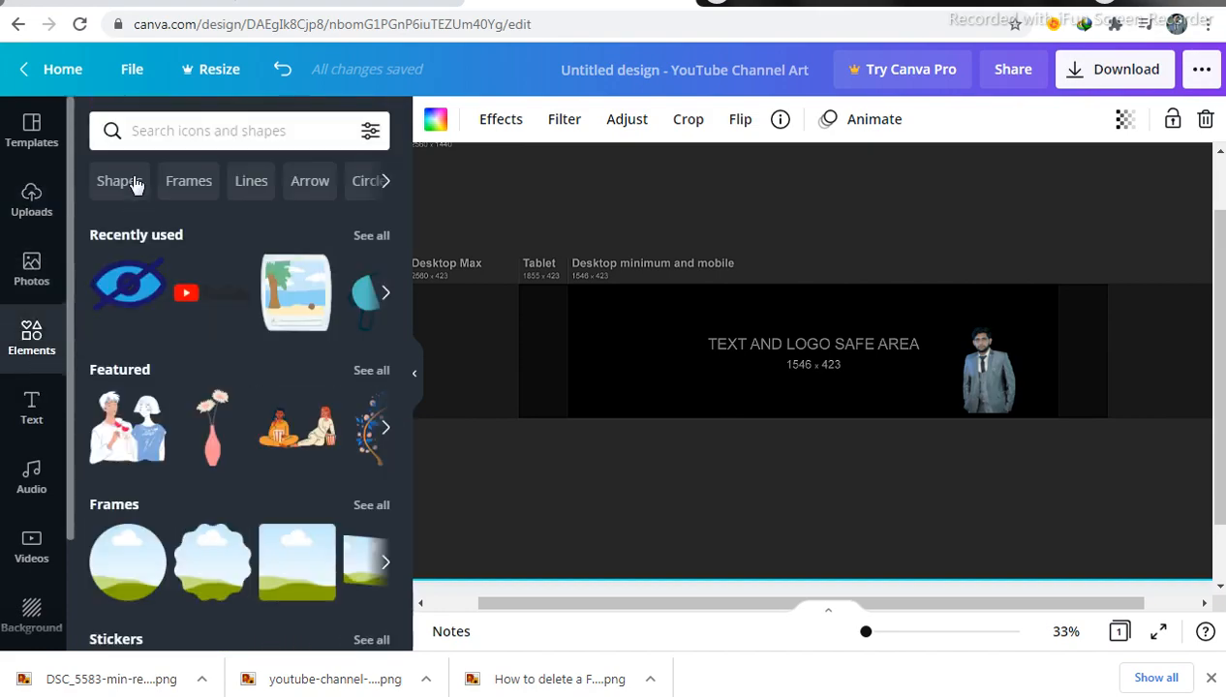
pyautogui.click(197, 129)
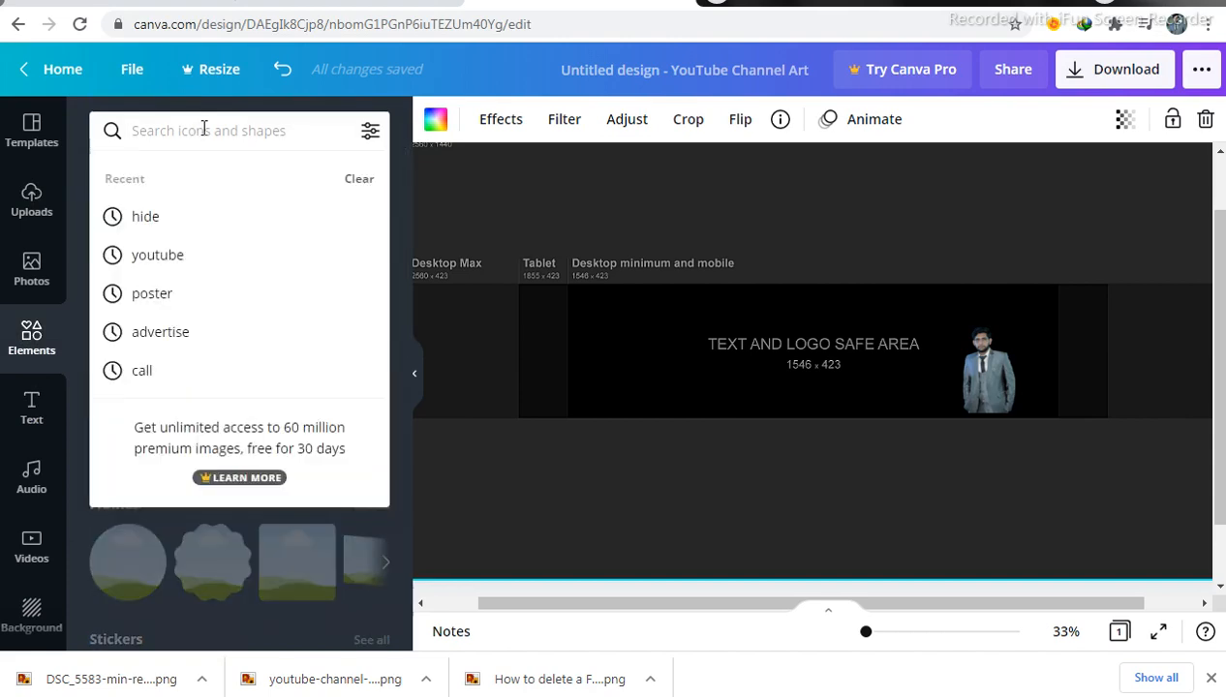
pyautogui.write('tip')
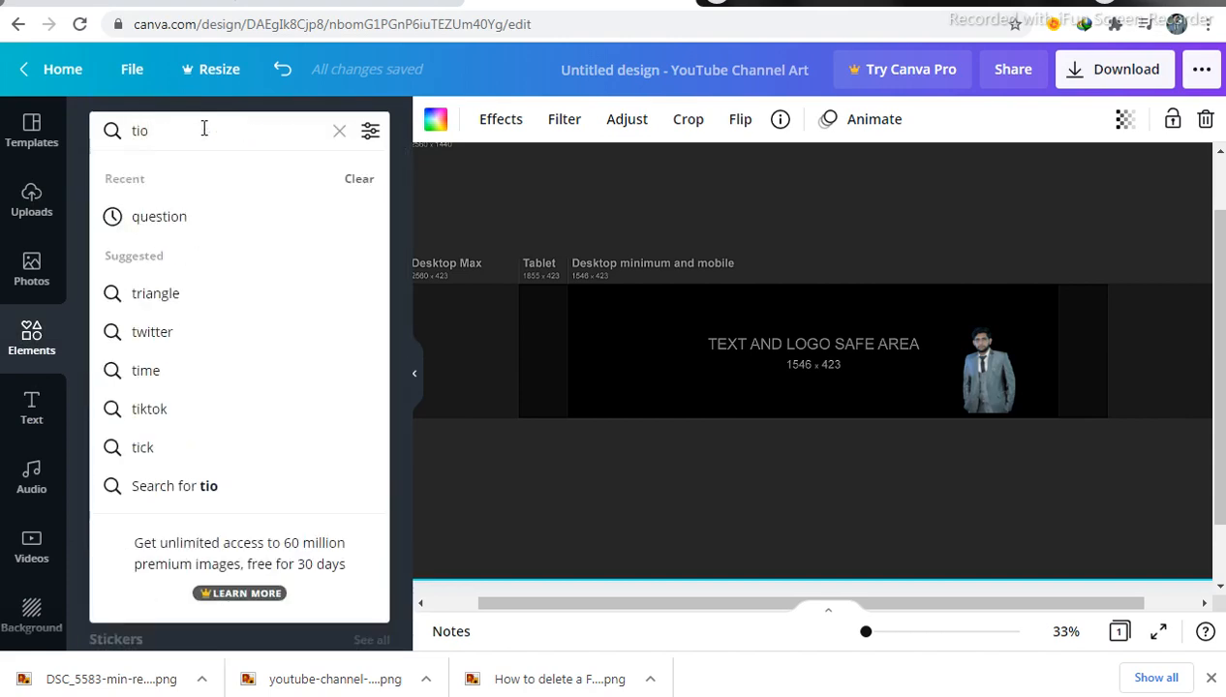
pyautogui.write('s')
pyautogui.press('Return')
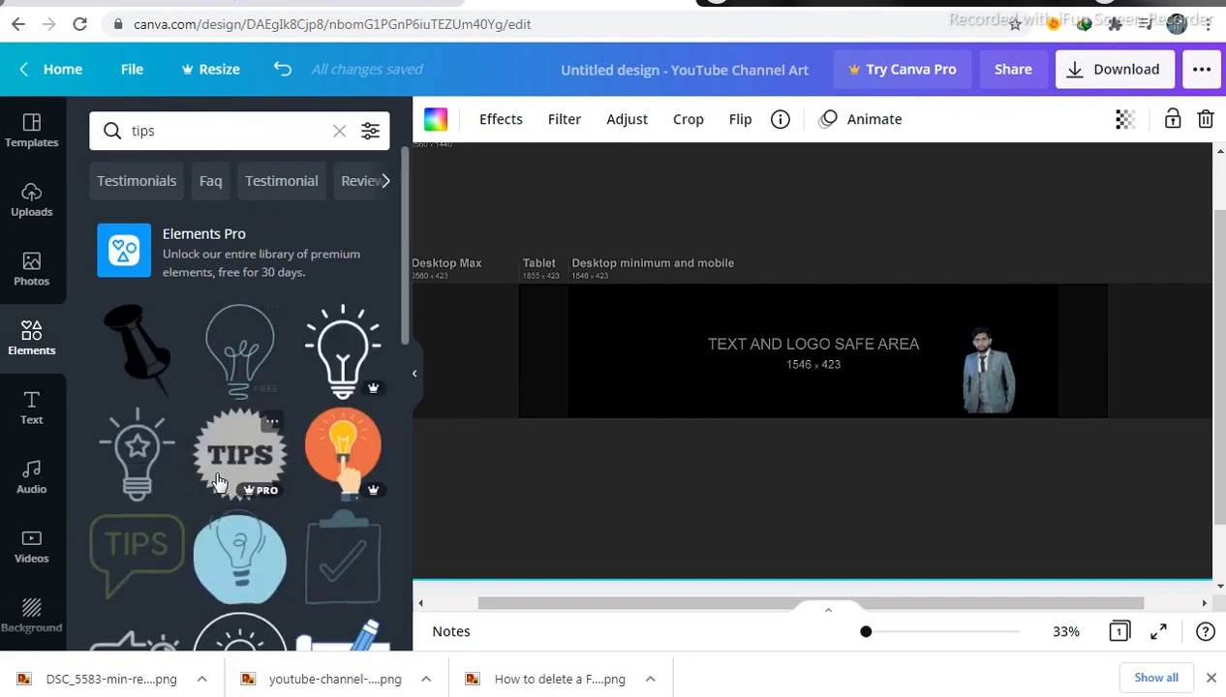
# Add the free TIPS speech bubble graphic to the banner, shrink it, and place it near the upper left of the safe area
pyautogui.scroll(-2, 164, 373)
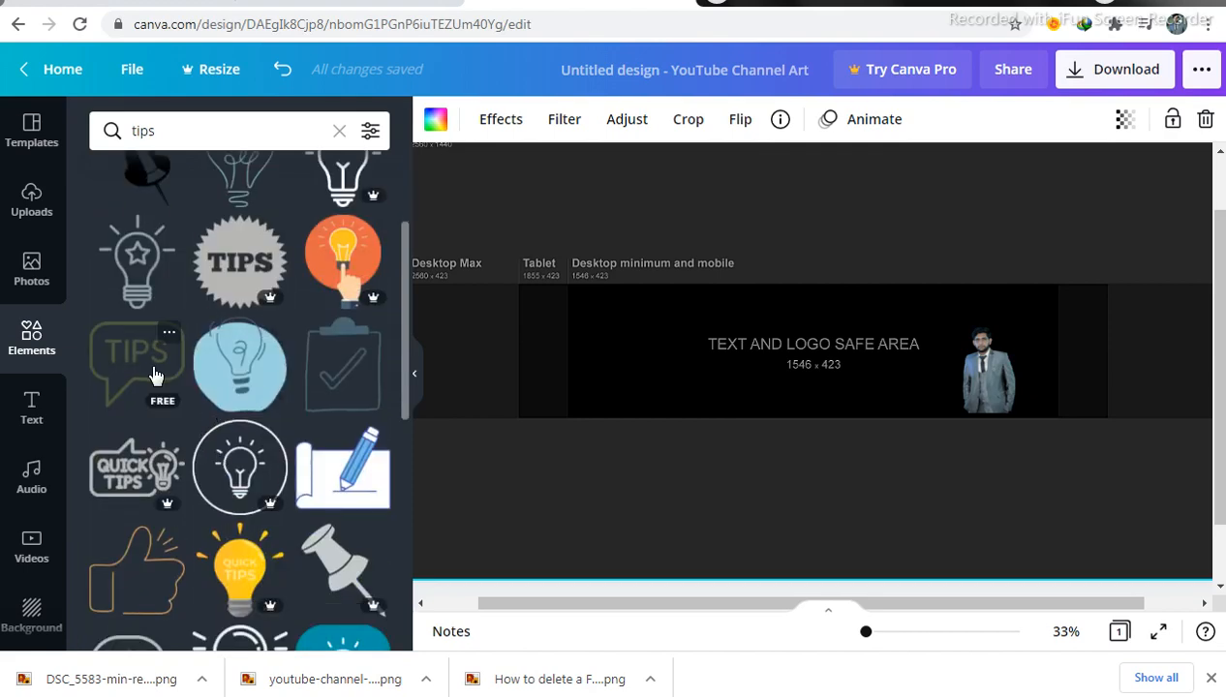
pyautogui.moveTo(155, 374); pyautogui.dragTo(602, 335)
pyautogui.moveTo(577, 441); pyautogui.dragTo(657, 306)
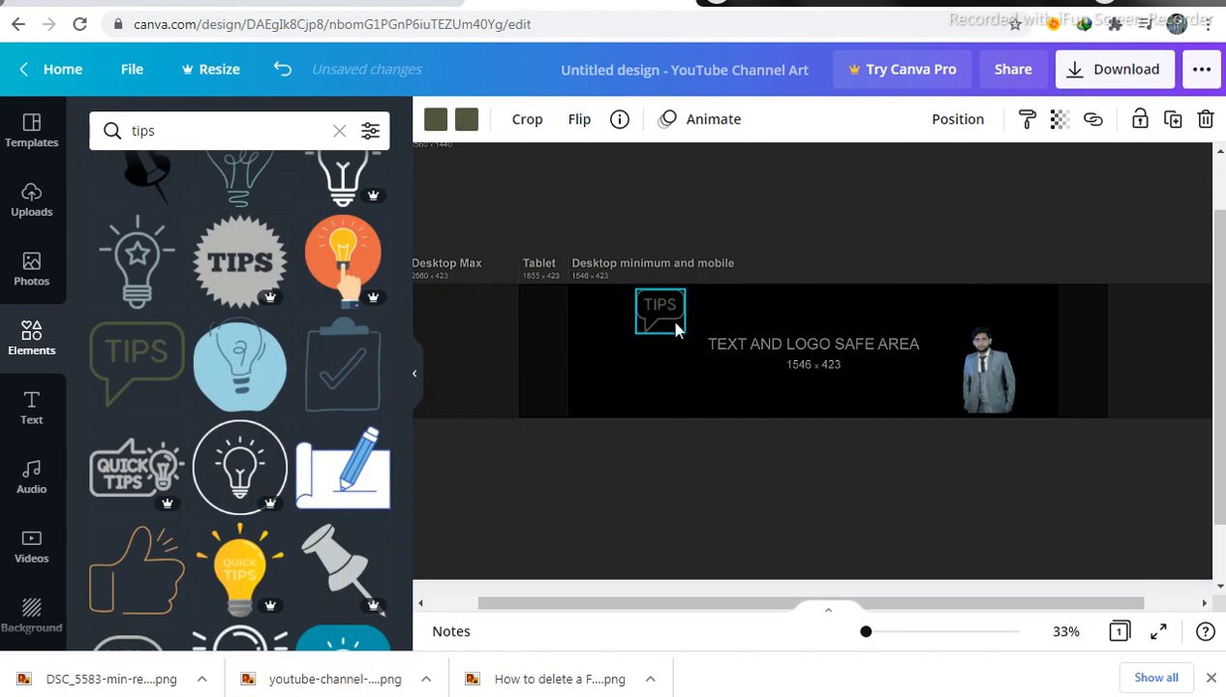
pyautogui.click(765, 310)
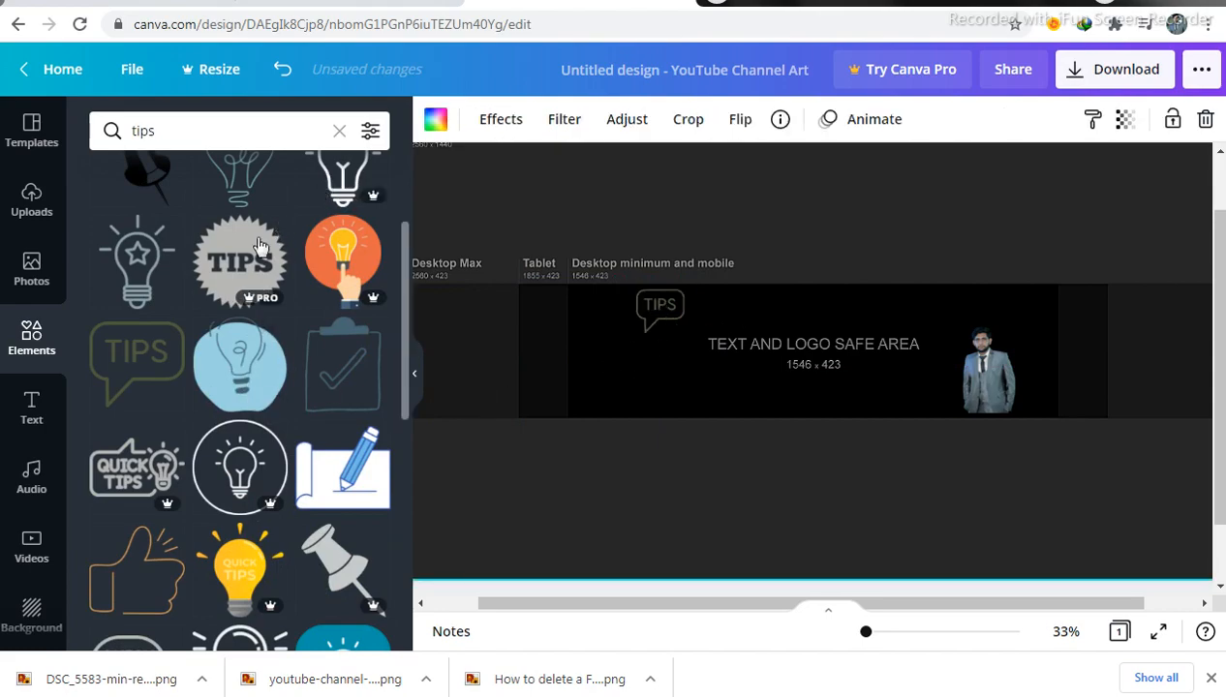
# Add the outlined light bulb graphic, shrink it to match a smaller TIPS bubble, and set it just below the bubble
pyautogui.scroll(3, 257, 356)
pyautogui.moveTo(258, 356); pyautogui.dragTo(619, 402)
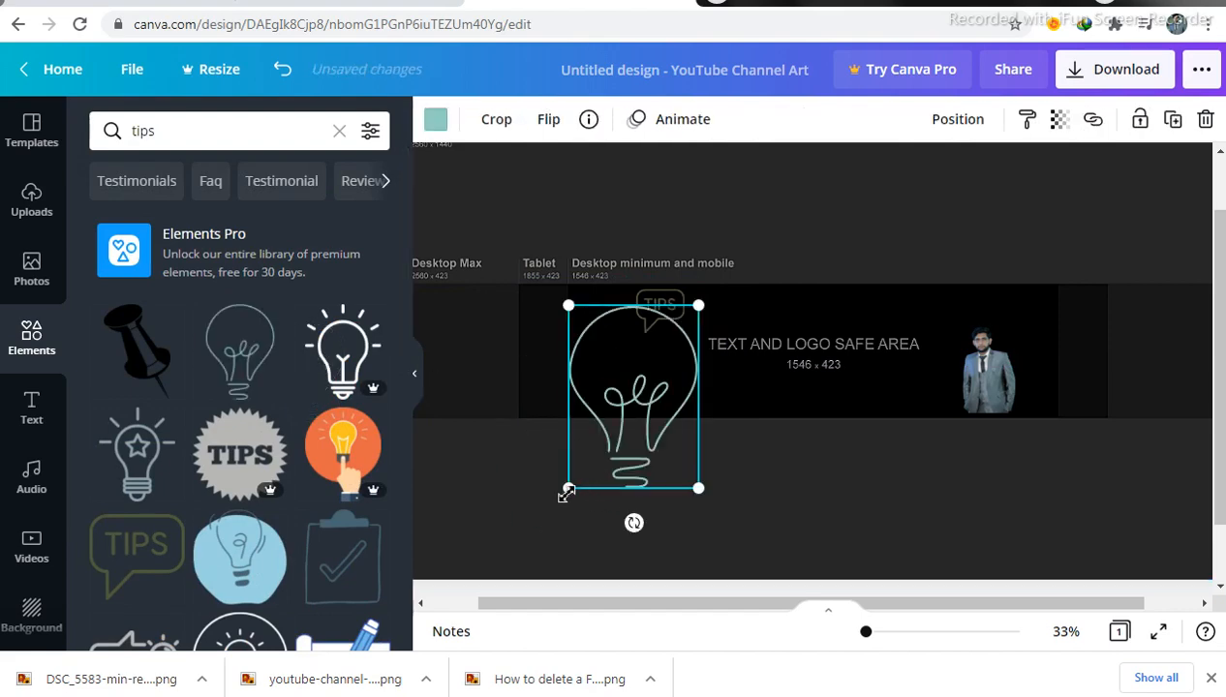
pyautogui.moveTo(625, 447); pyautogui.dragTo(668, 315)
pyautogui.click(675, 305)
pyautogui.click(767, 308)
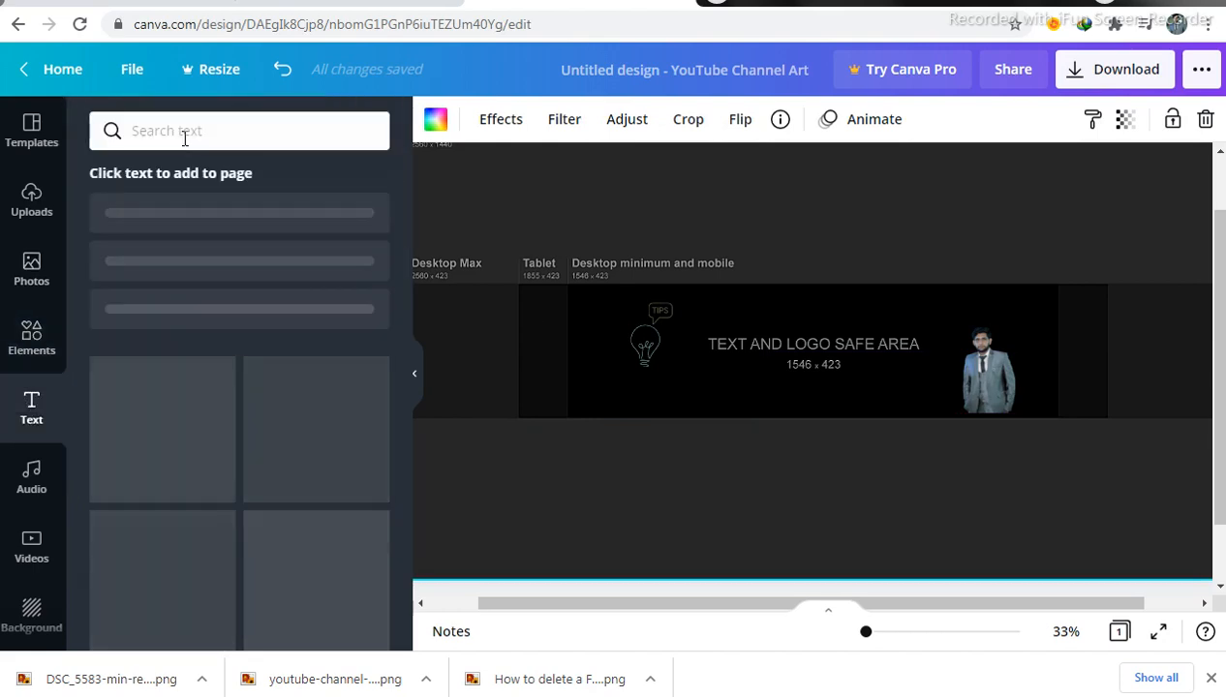
# Add a heading to the banner that reads "Get Tips Here"
pyautogui.click(191, 138)
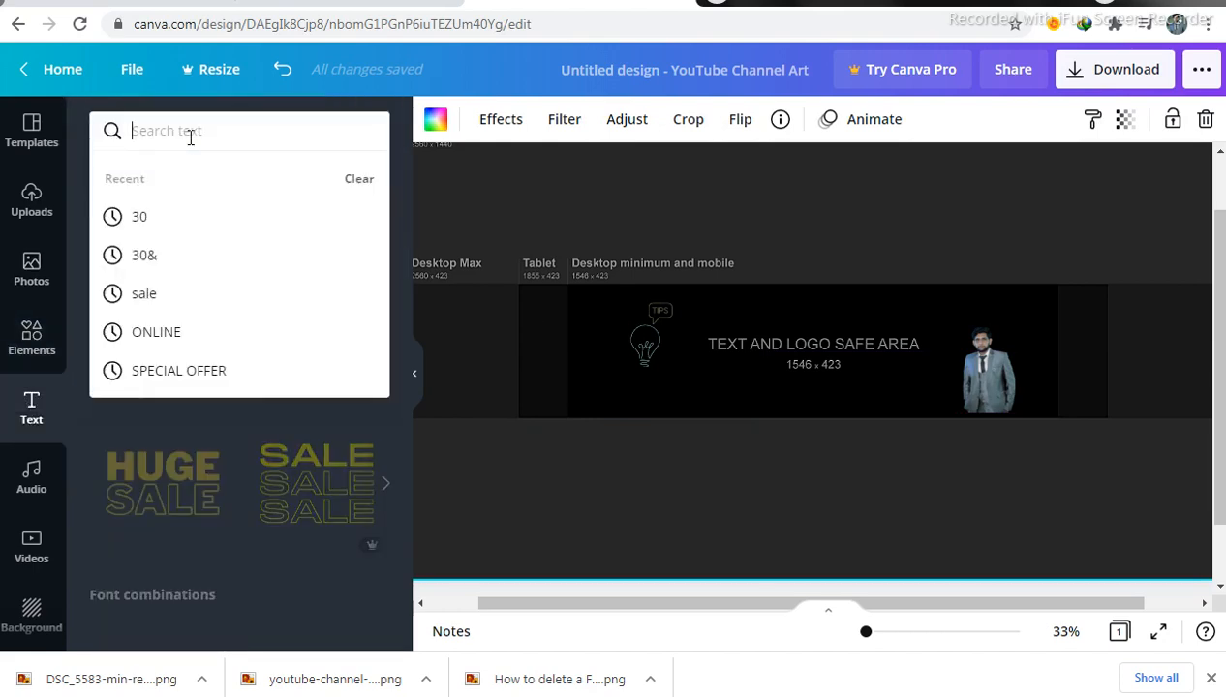
pyautogui.click(189, 420)
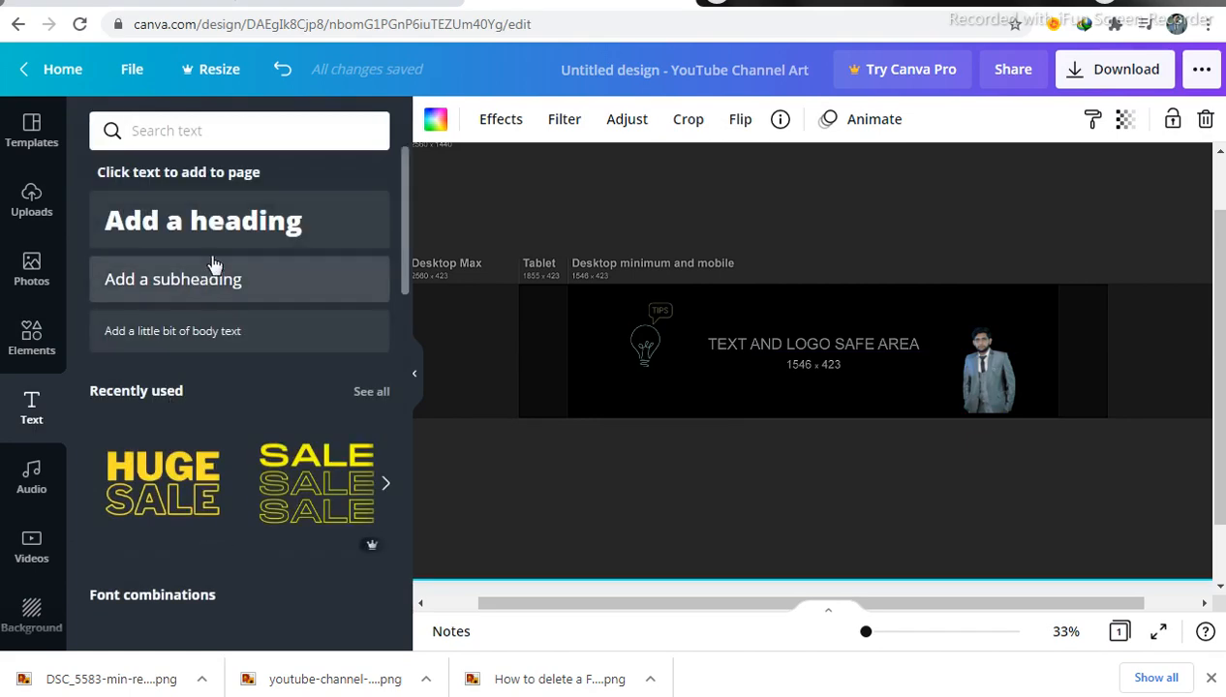
pyautogui.click(310, 242)
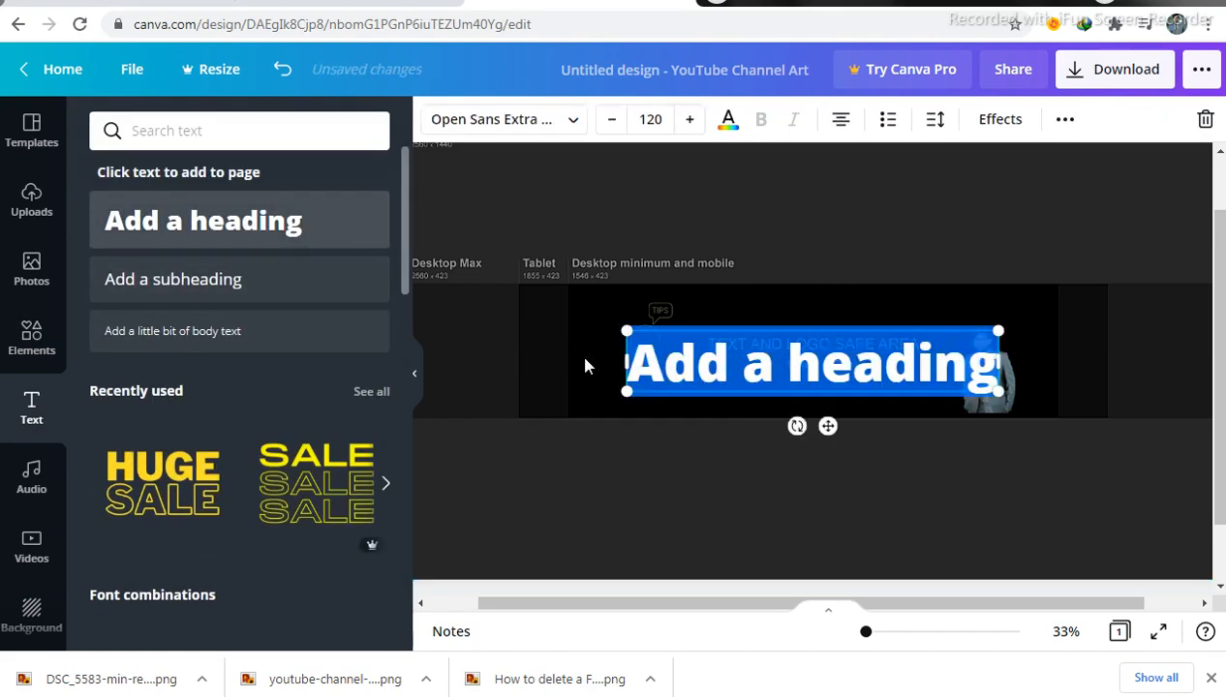
pyautogui.write('Get')
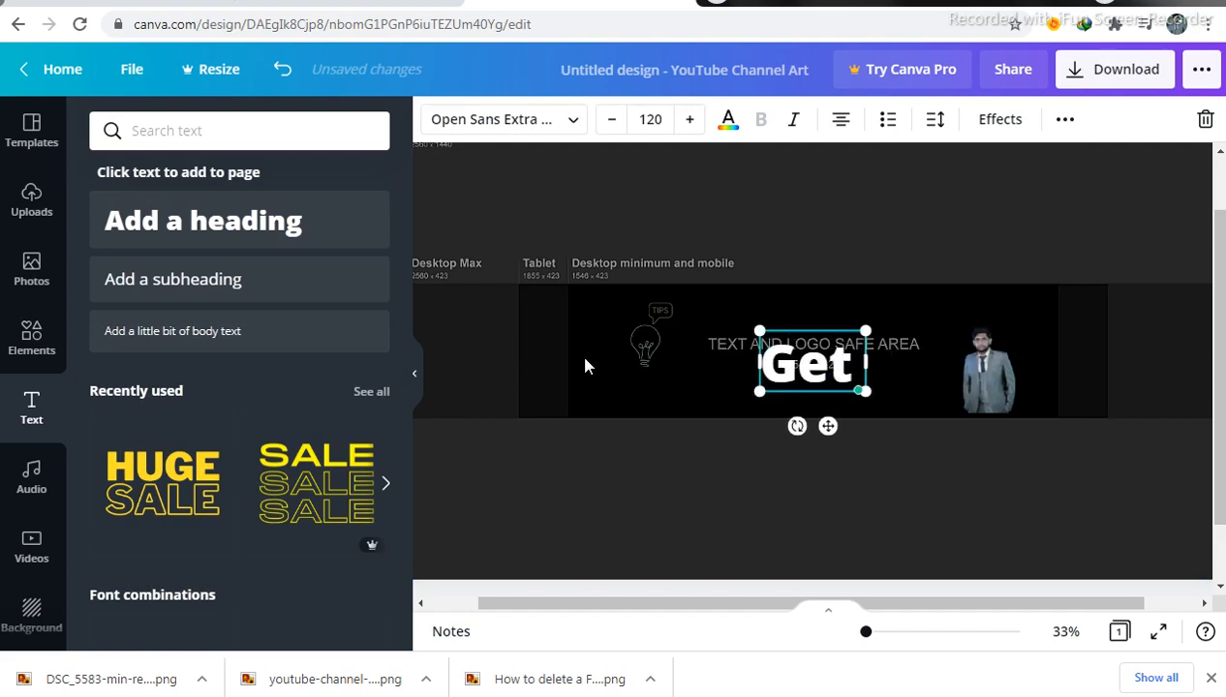
pyautogui.write(' Tips')
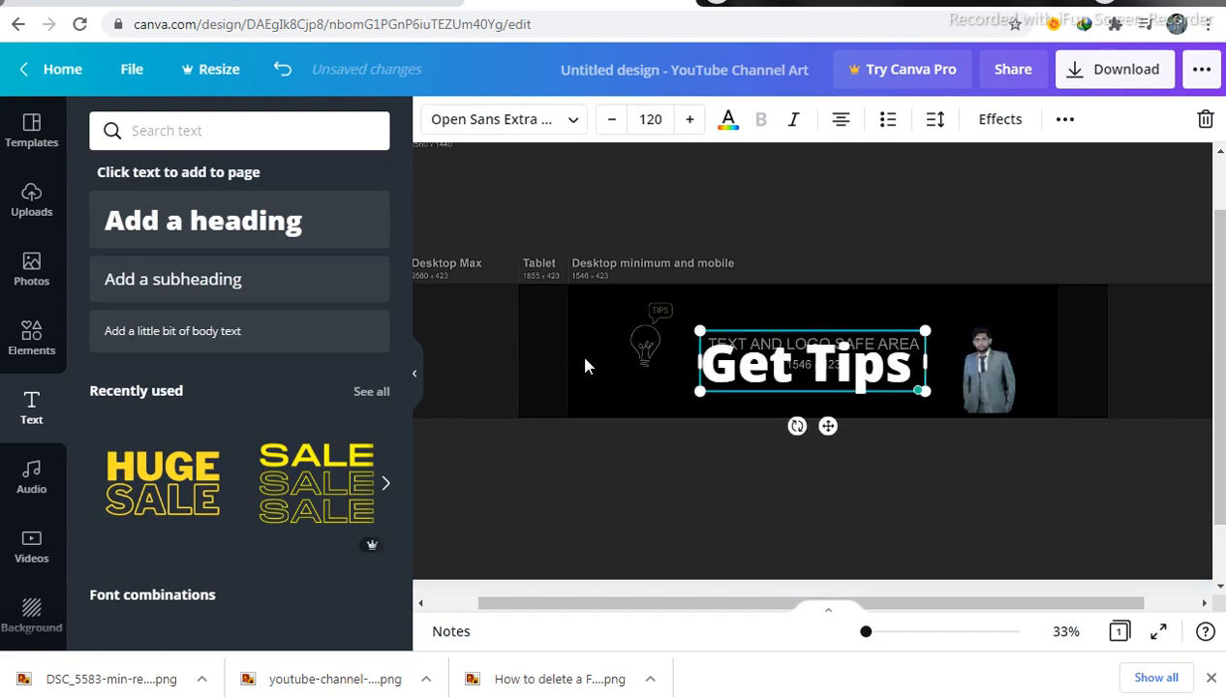
pyautogui.write(' H')
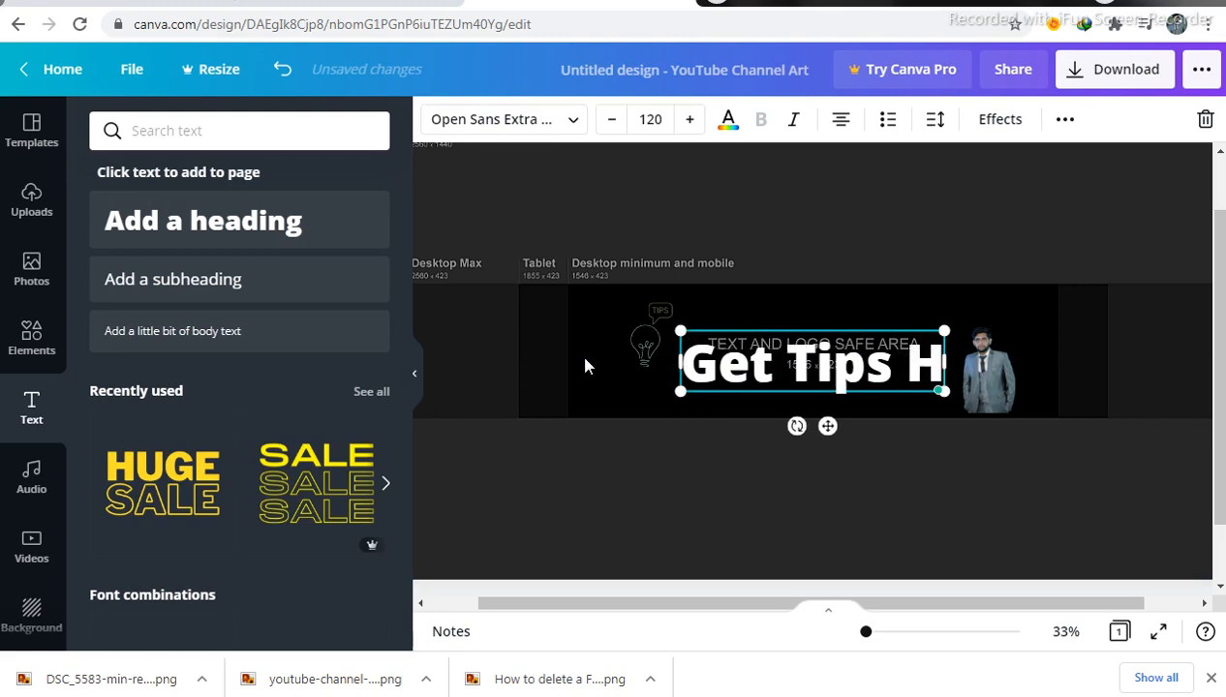
pyautogui.write('erere')
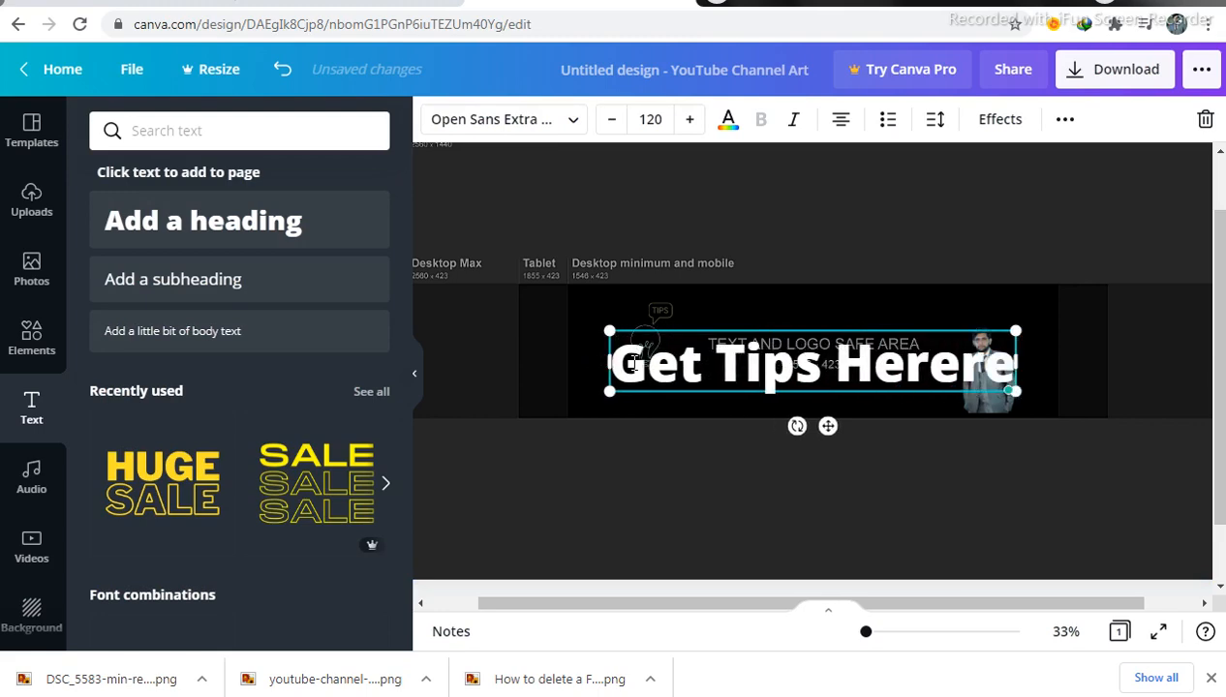
pyautogui.press('BackSpace')
pyautogui.press('BackSpace')
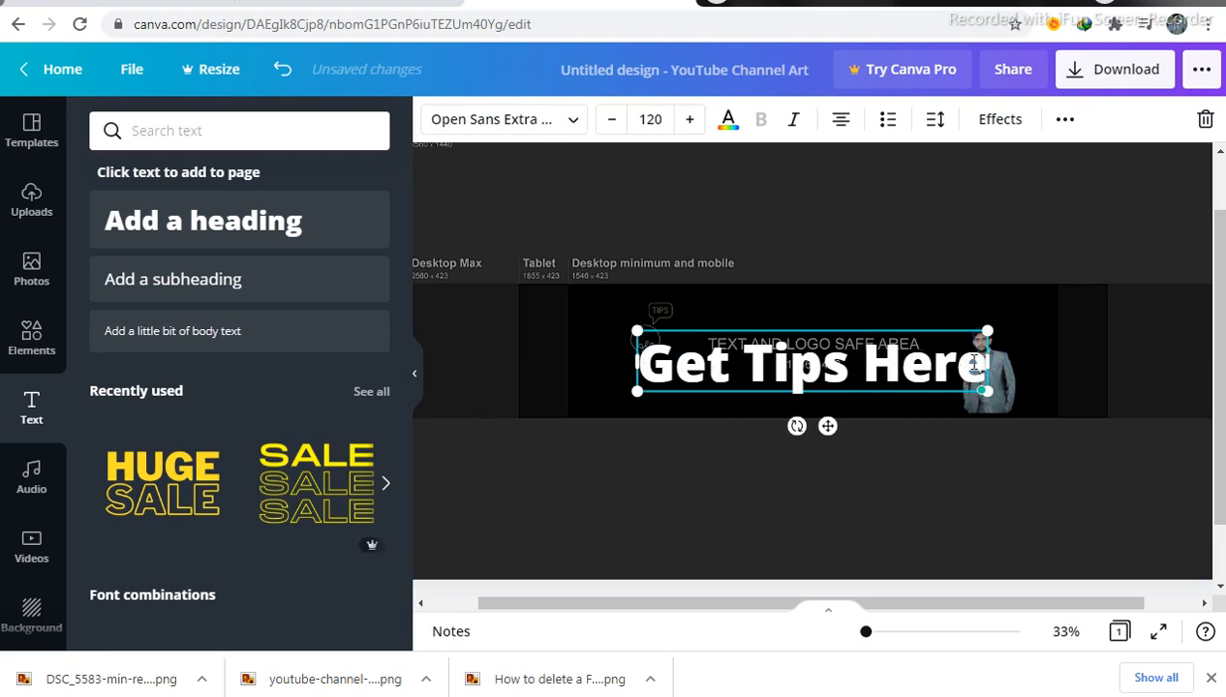
# Scale the "Get Tips Here" heading to font size 98.6 on a single line and position it between the light bulb and the portrait
pyautogui.moveTo(986, 361); pyautogui.dragTo(693, 394)
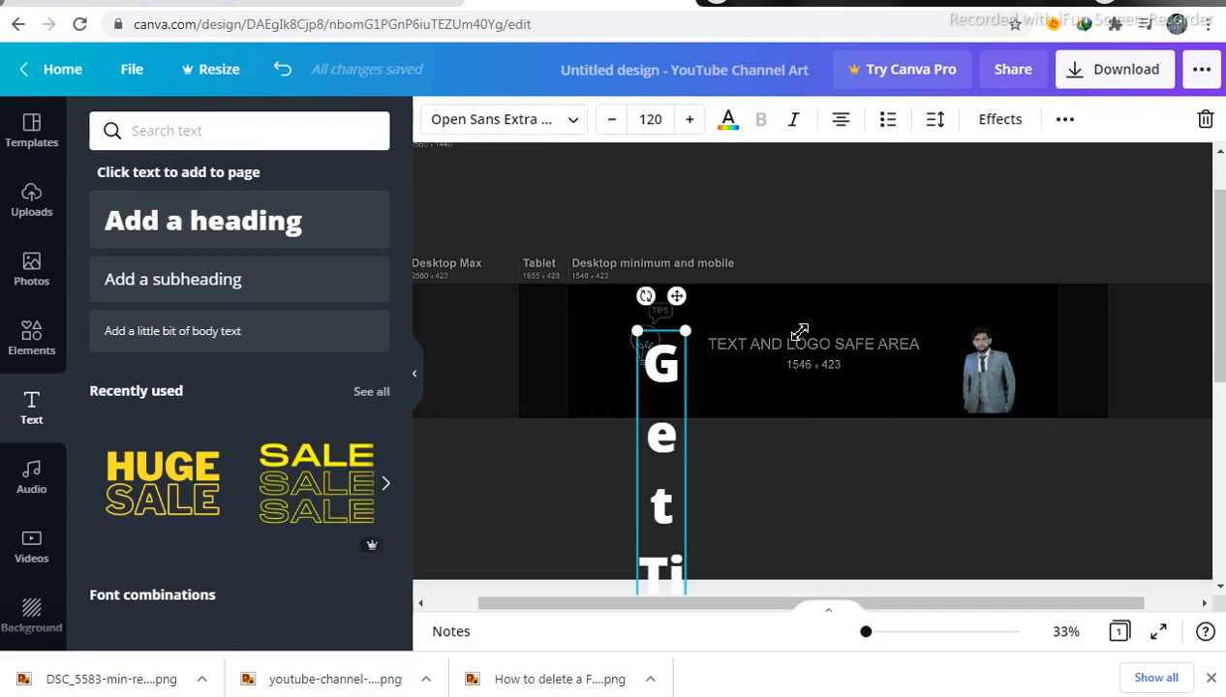
pyautogui.moveTo(799, 332); pyautogui.dragTo(813, 339)
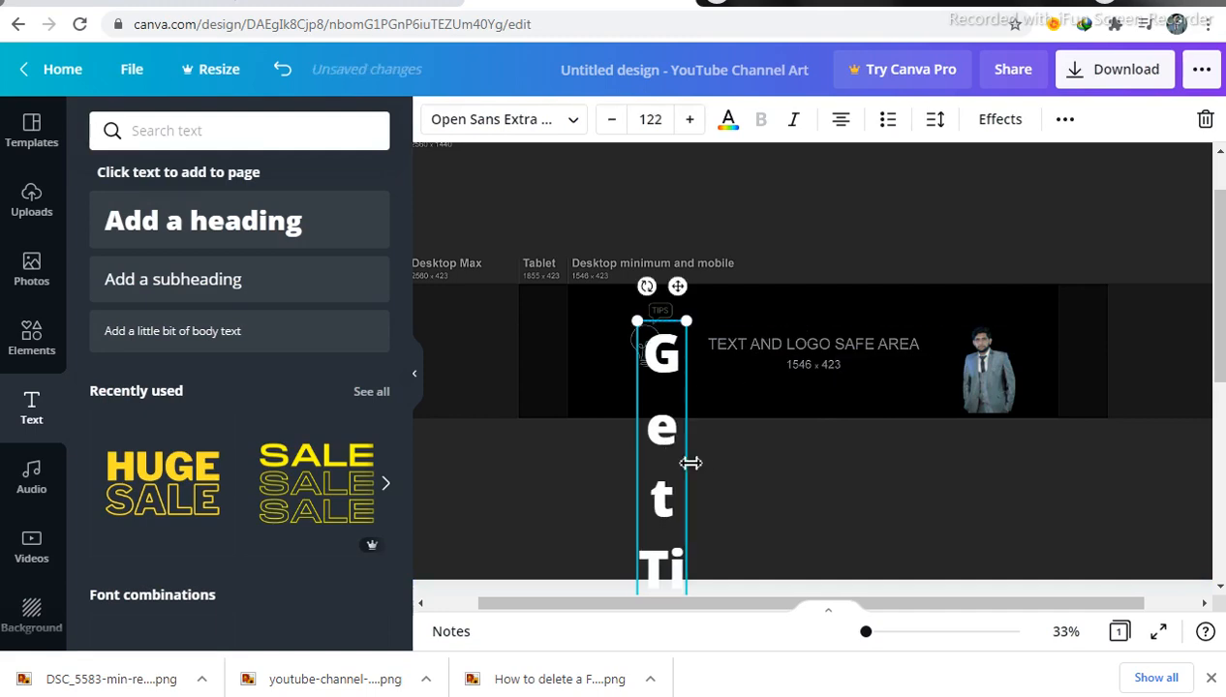
pyautogui.moveTo(870, 458); pyautogui.dragTo(914, 408)
pyautogui.moveTo(930, 481); pyautogui.dragTo(847, 419)
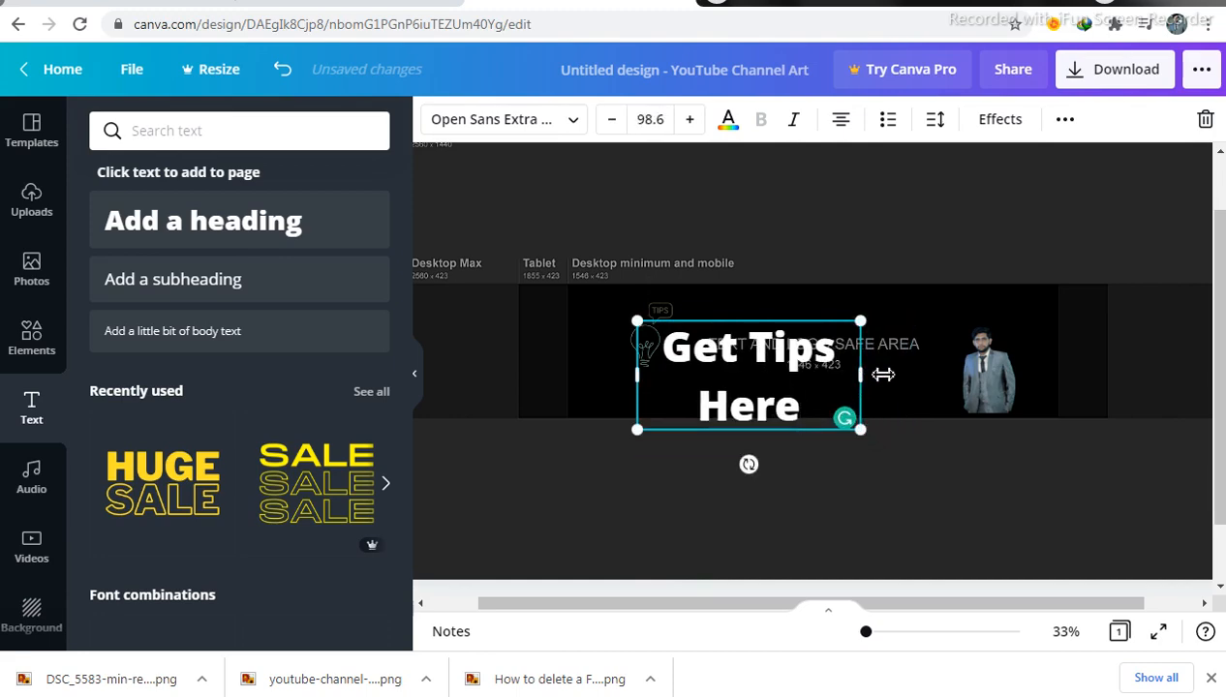
pyautogui.moveTo(915, 371); pyautogui.dragTo(954, 369)
pyautogui.click(832, 361)
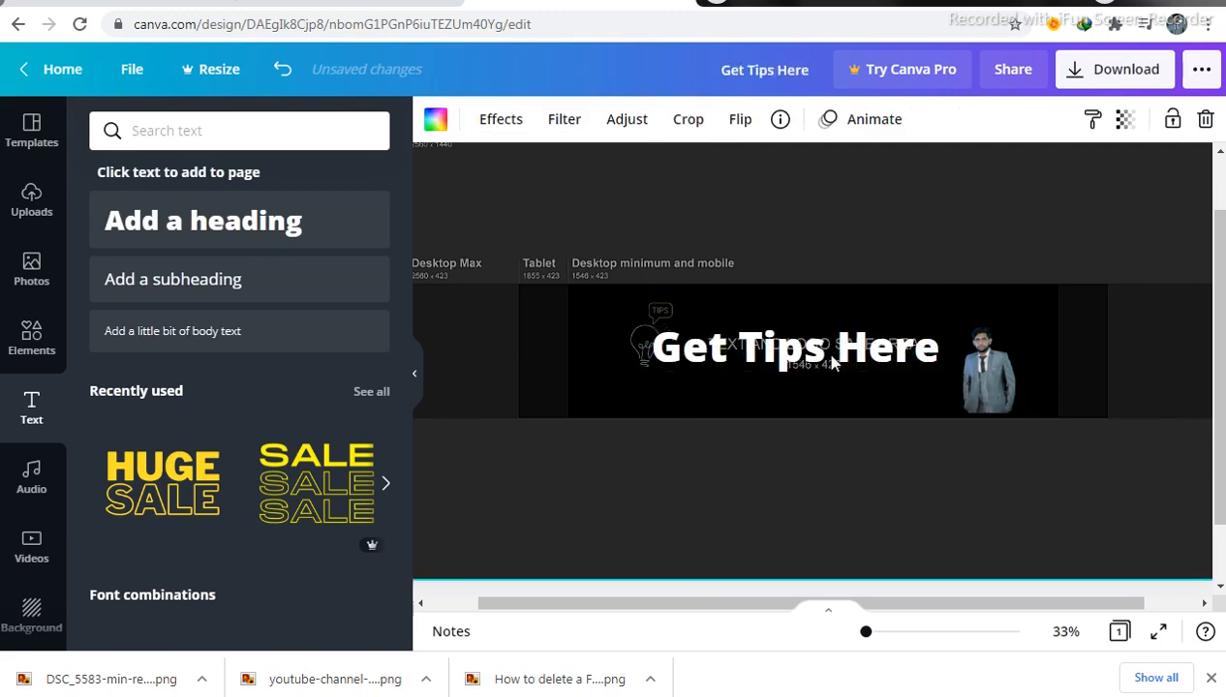
pyautogui.click(832, 361)
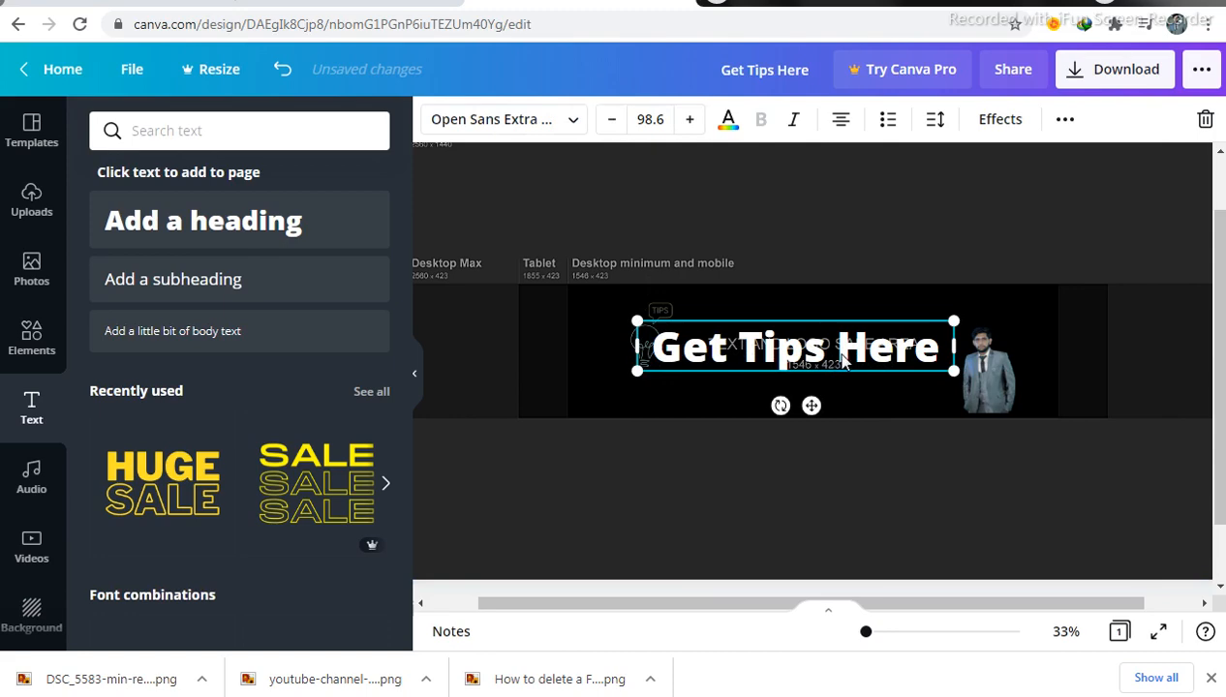
pyautogui.moveTo(843, 360); pyautogui.dragTo(851, 358)
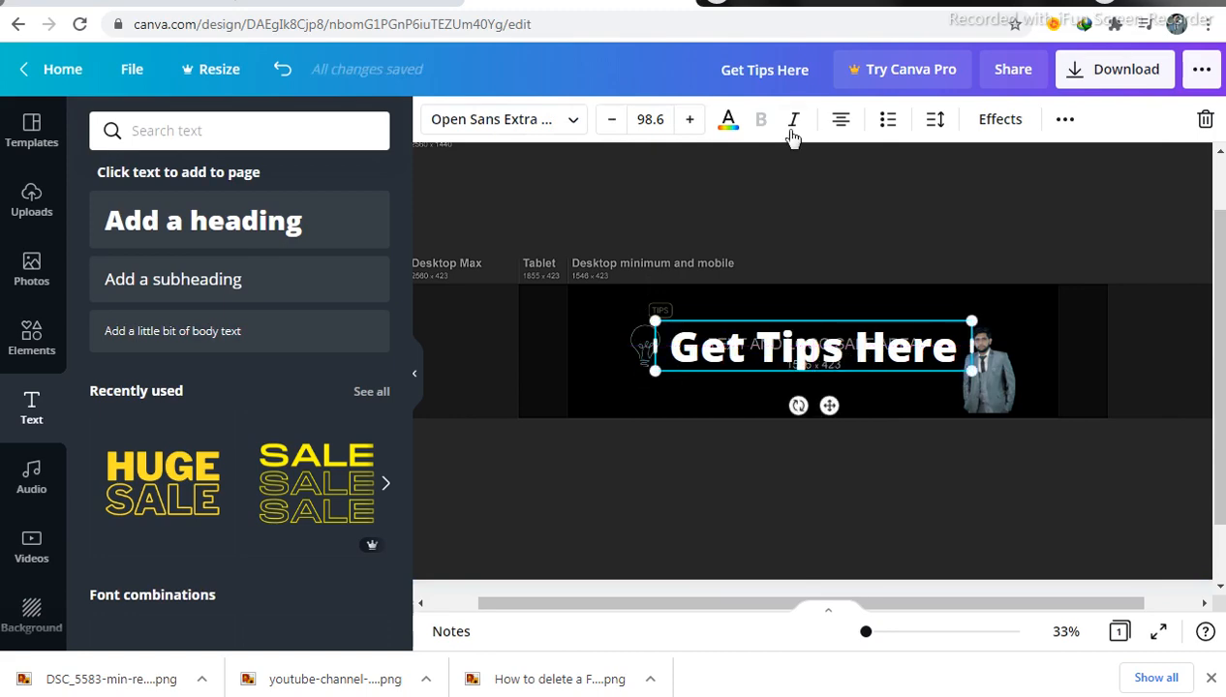
# Change the "Get Tips Here" heading's font to Bukhari Script
pyautogui.click(545, 121)
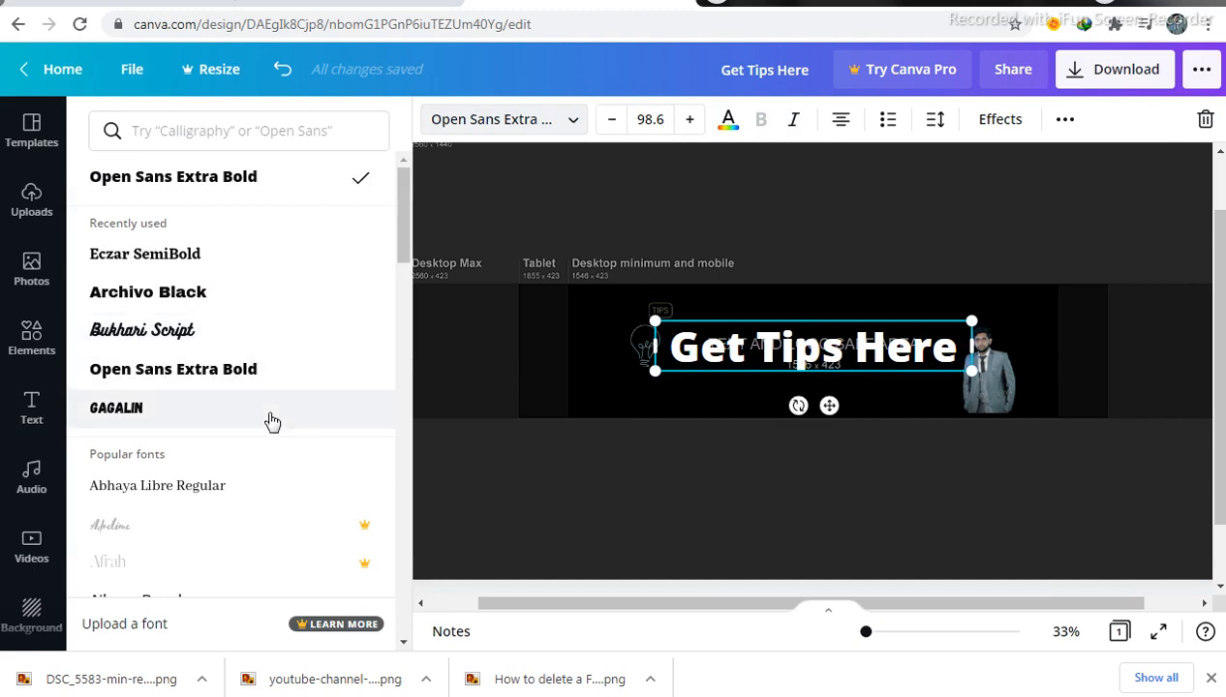
pyautogui.click(248, 339)
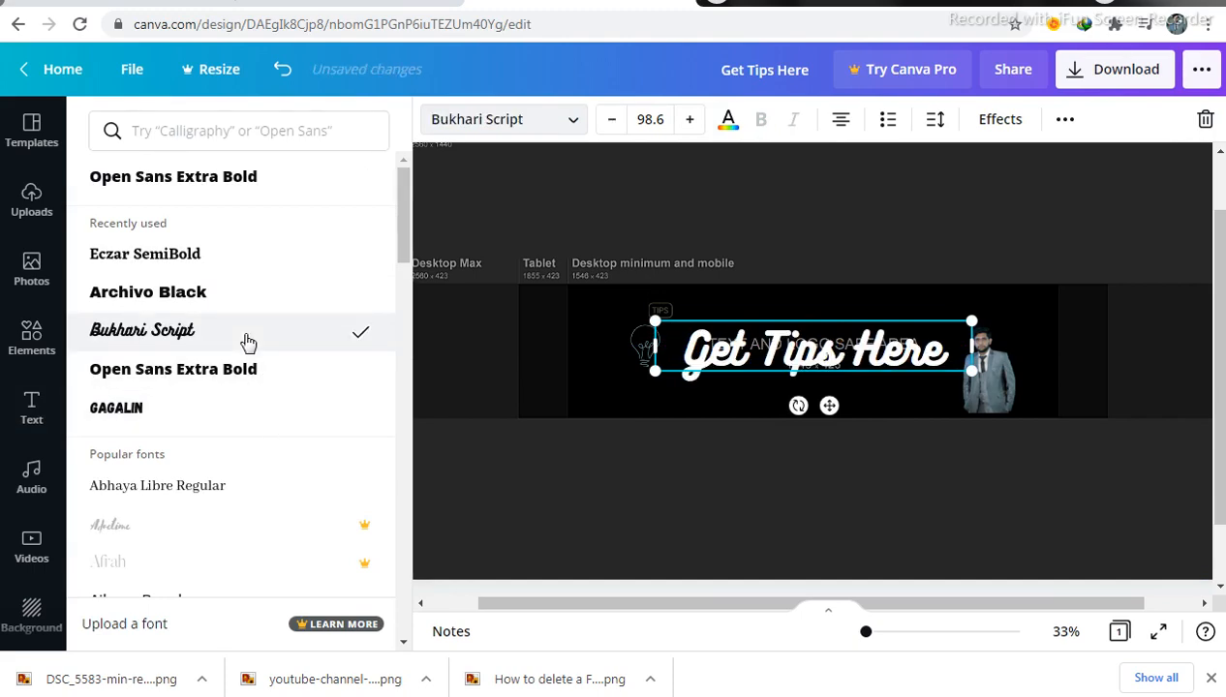
pyautogui.press('Escape')
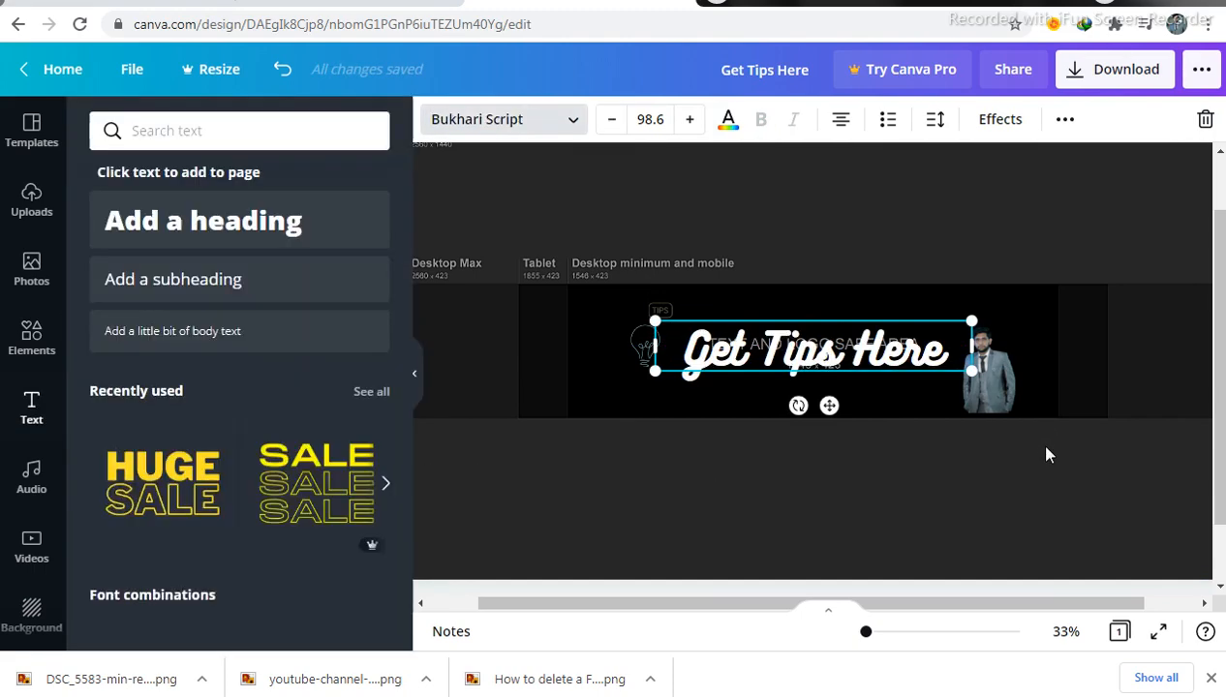
pyautogui.click(1010, 461)
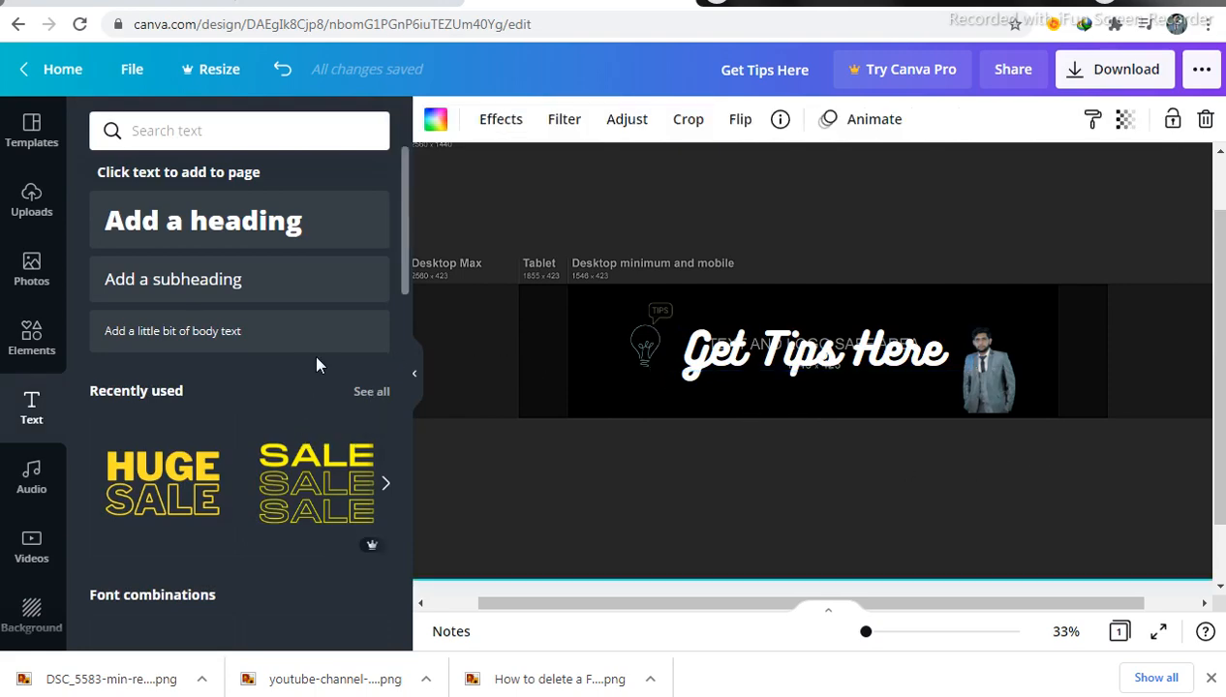
# Replace the old "tips" search in the graphics library with a search for "social media"
pyautogui.click(32, 339)
pyautogui.scroll(-5, 256, 426)
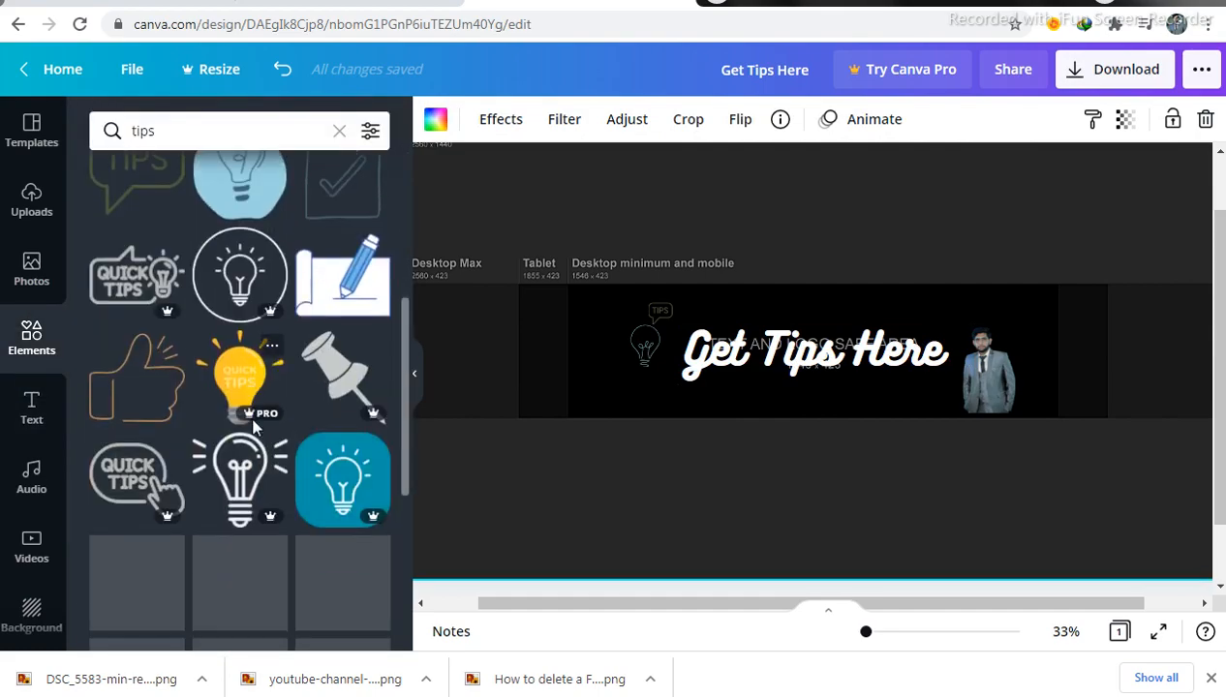
pyautogui.scroll(5, 253, 425)
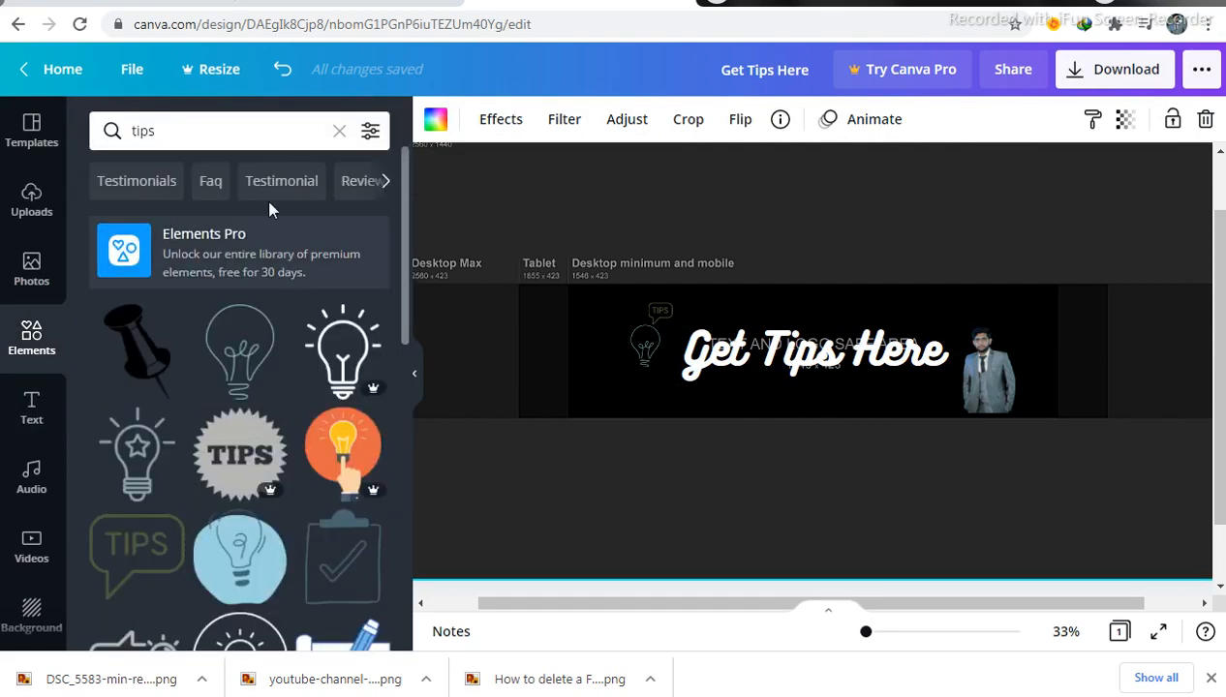
pyautogui.click(339, 134)
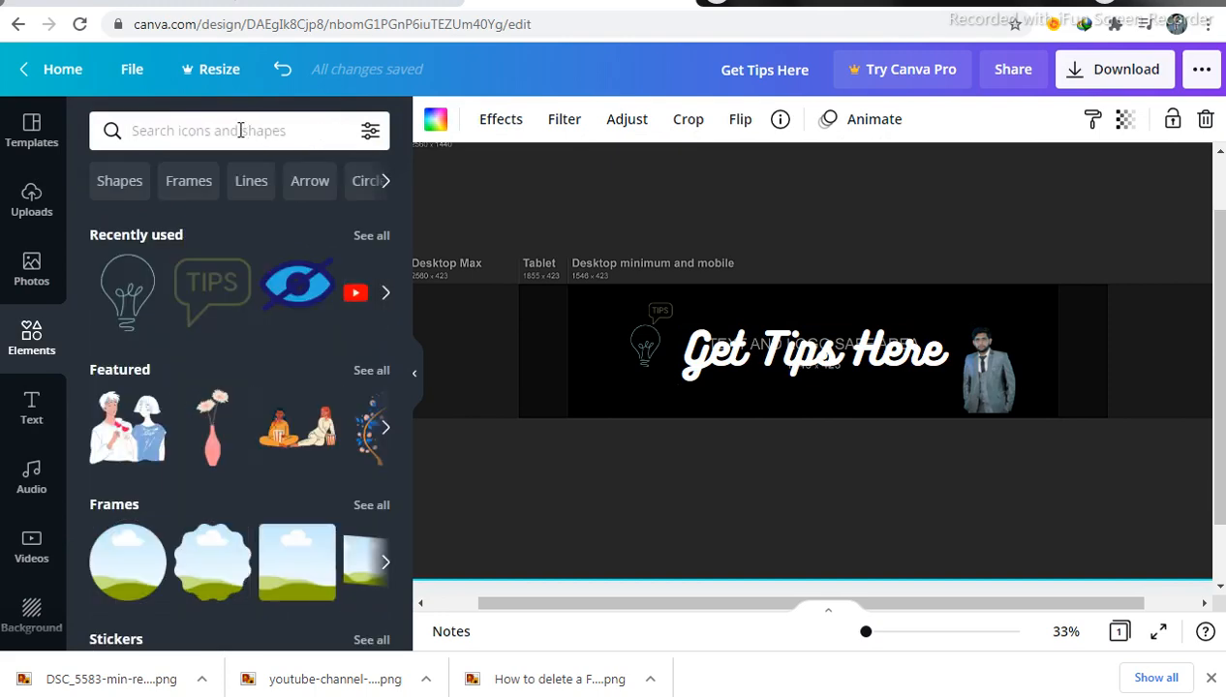
pyautogui.write('re')
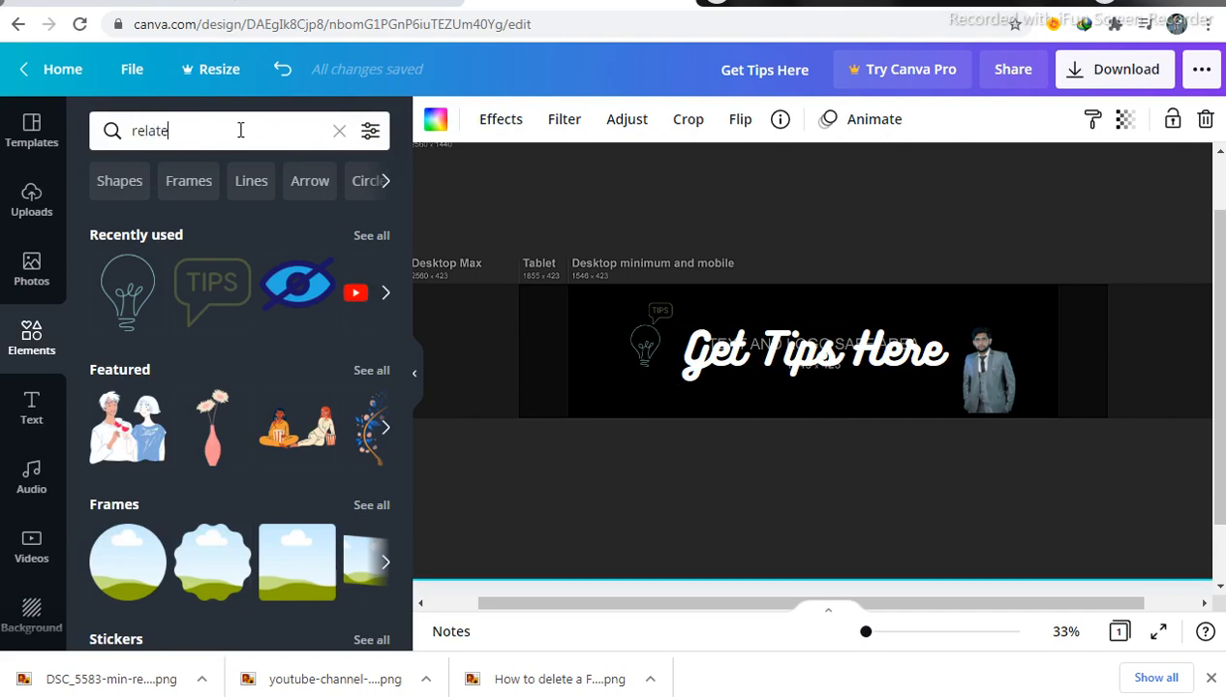
pyautogui.write('late')
pyautogui.press('BackSpace')
pyautogui.press('BackSpace')
pyautogui.press('BackSpace')
pyautogui.press('BackSpace')
pyautogui.press('BackSpace')
pyautogui.press('BackSpace')
pyautogui.write('s')
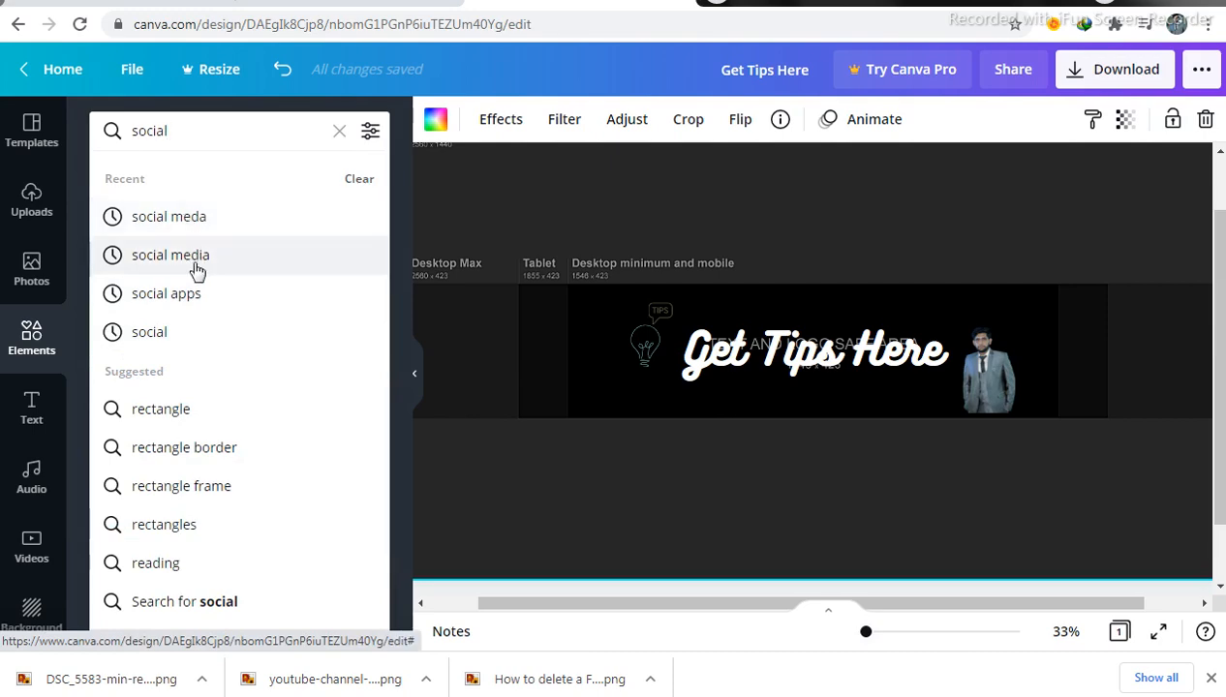
pyautogui.click(198, 270)
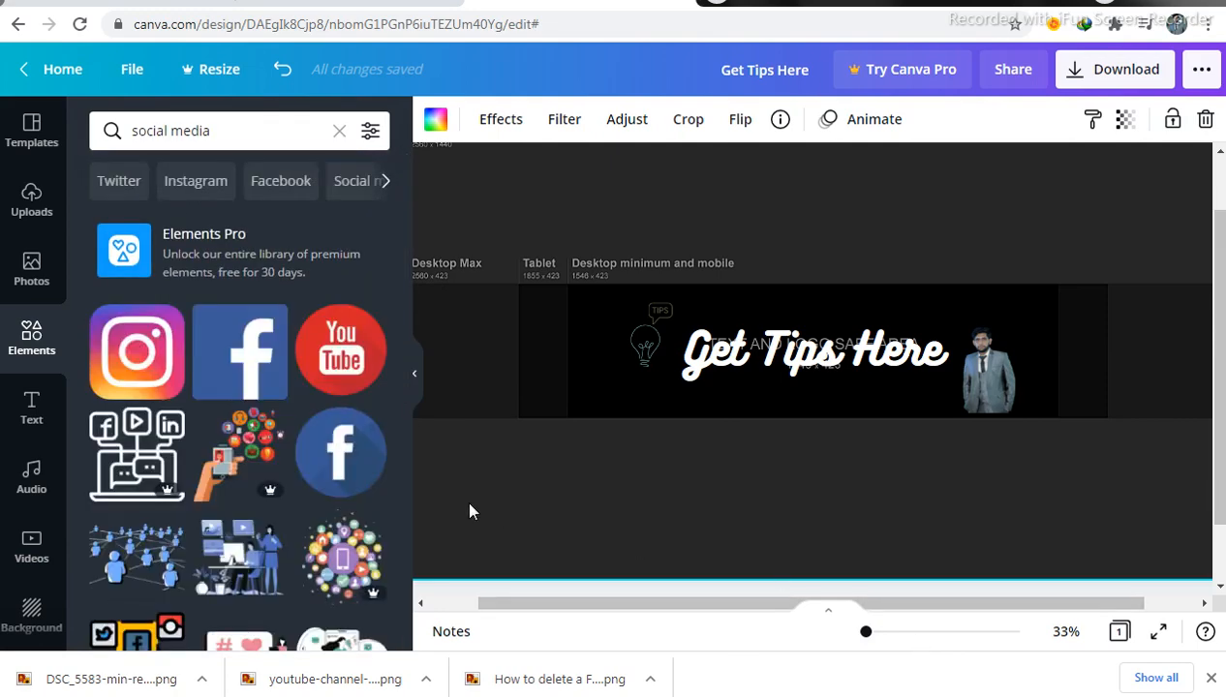
# Add the square blue Facebook icon to the banner, shrink it, and place it below the "Get Tips Here" heading
pyautogui.scroll(-1, 291, 475)
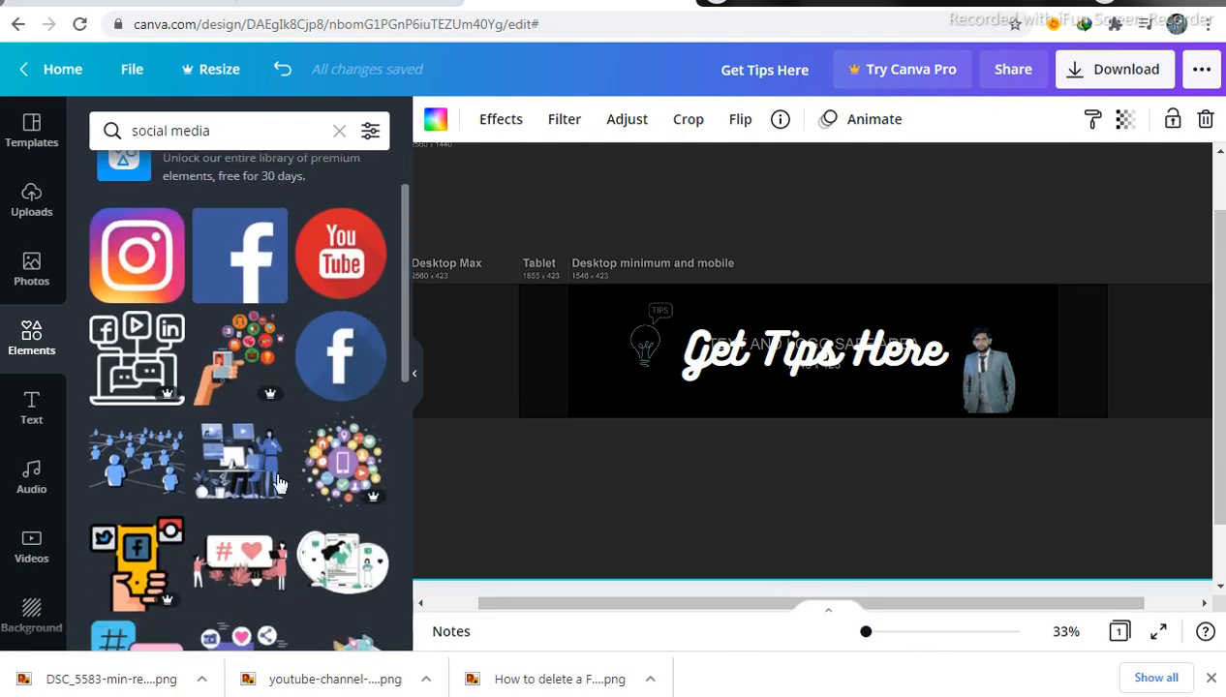
pyautogui.scroll(-2, 278, 483)
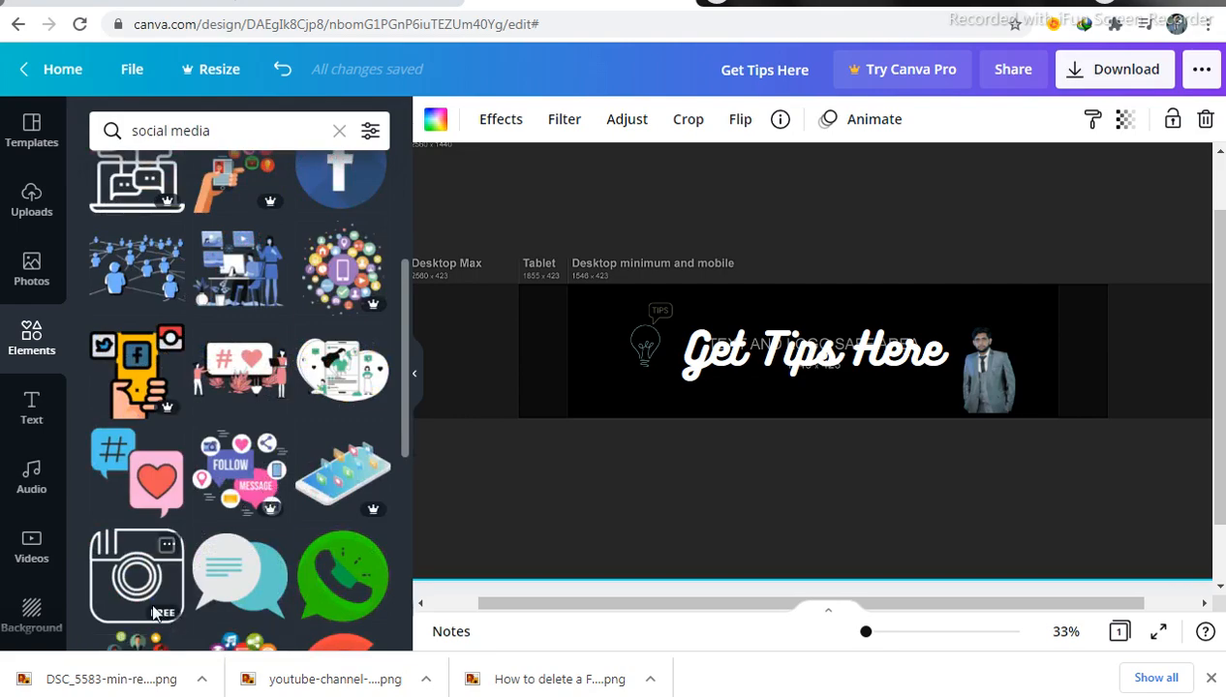
pyautogui.scroll(-2, 160, 498)
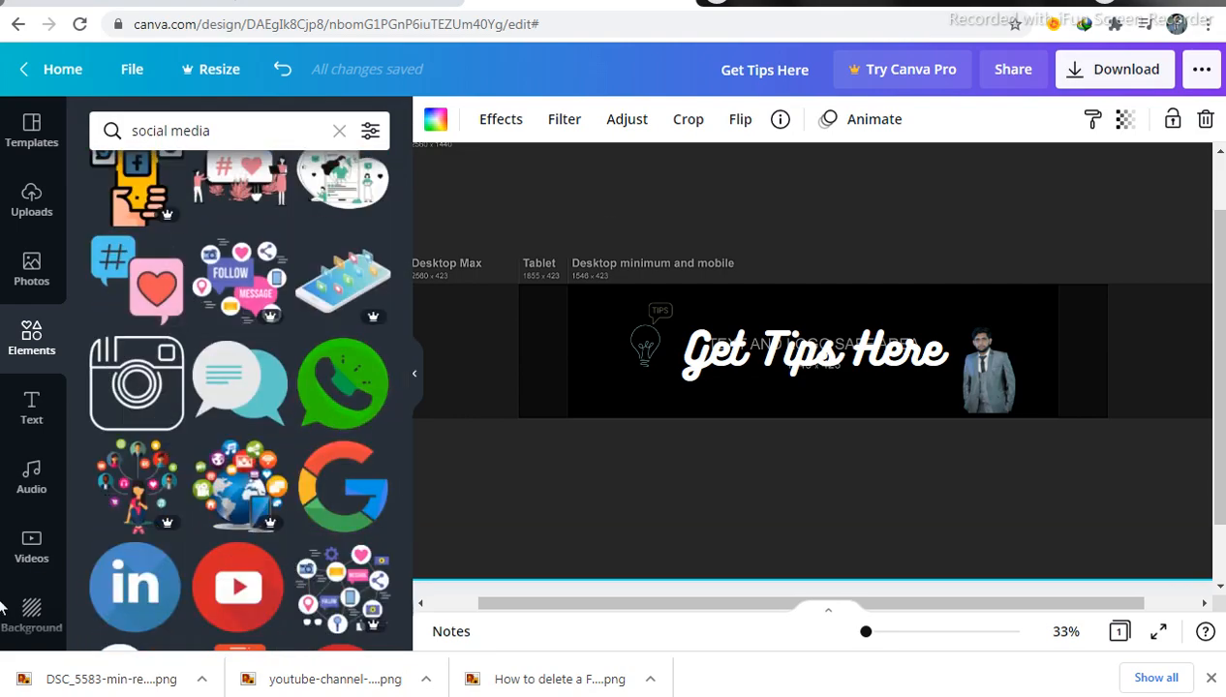
pyautogui.scroll(-2, 184, 507)
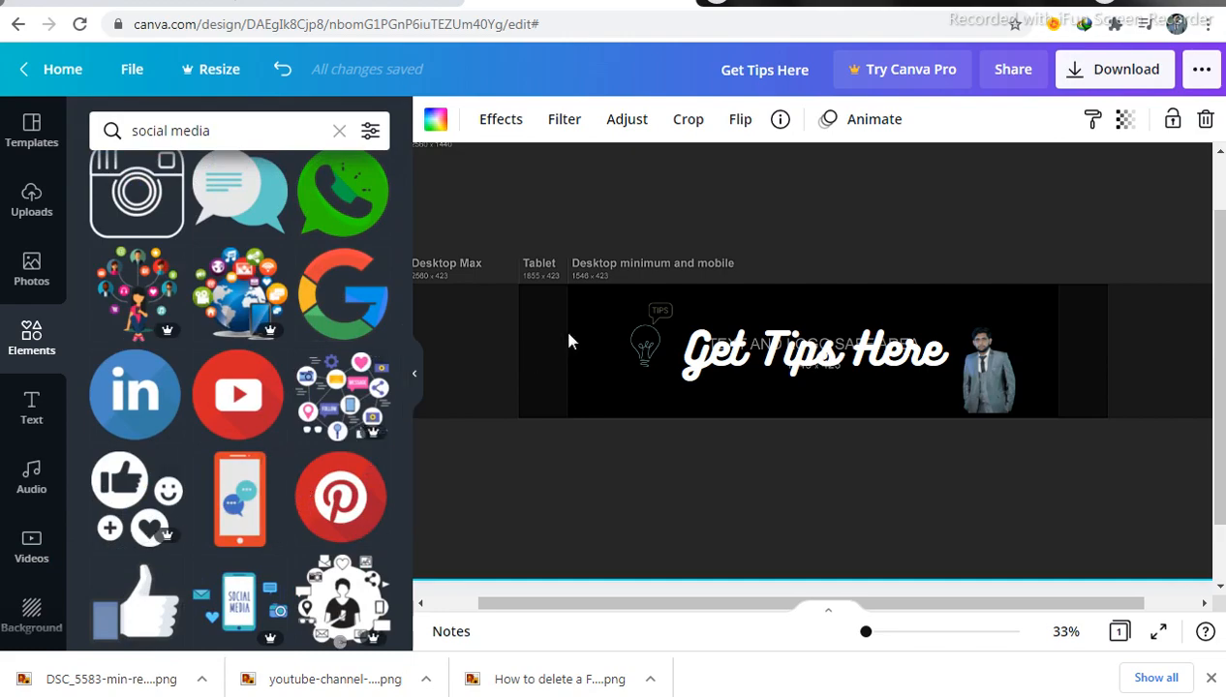
pyautogui.scroll(5, 306, 492)
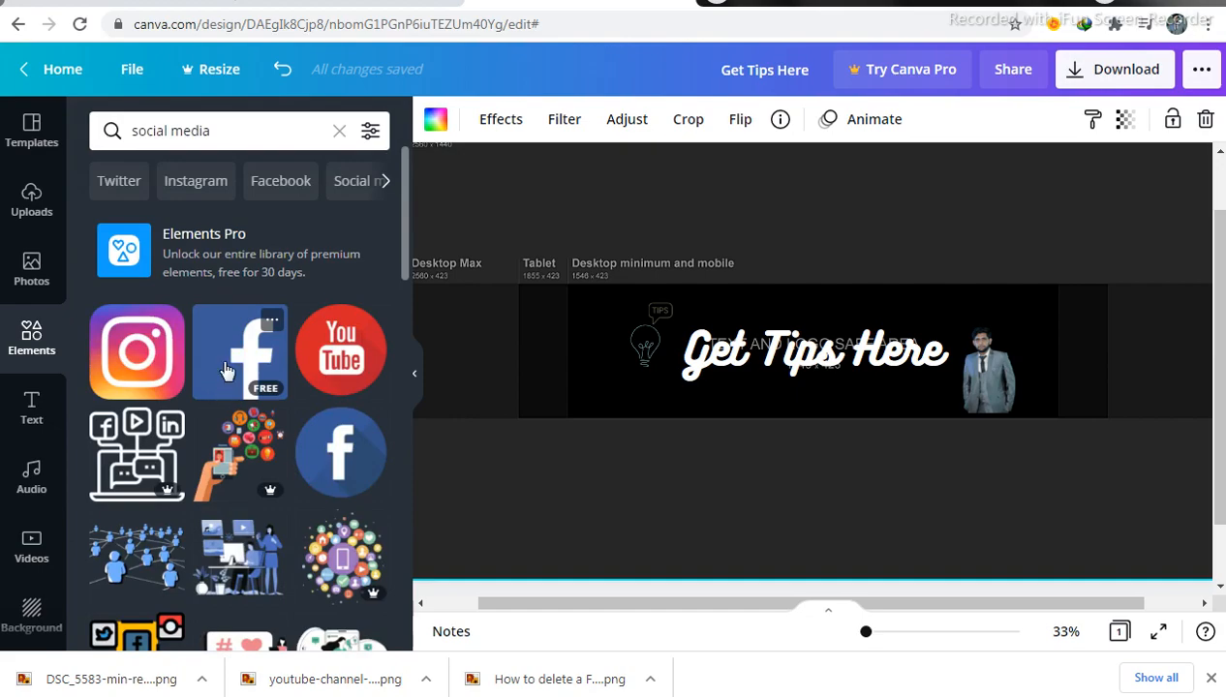
pyautogui.moveTo(580, 346); pyautogui.dragTo(586, 466)
pyautogui.moveTo(675, 400); pyautogui.dragTo(744, 398)
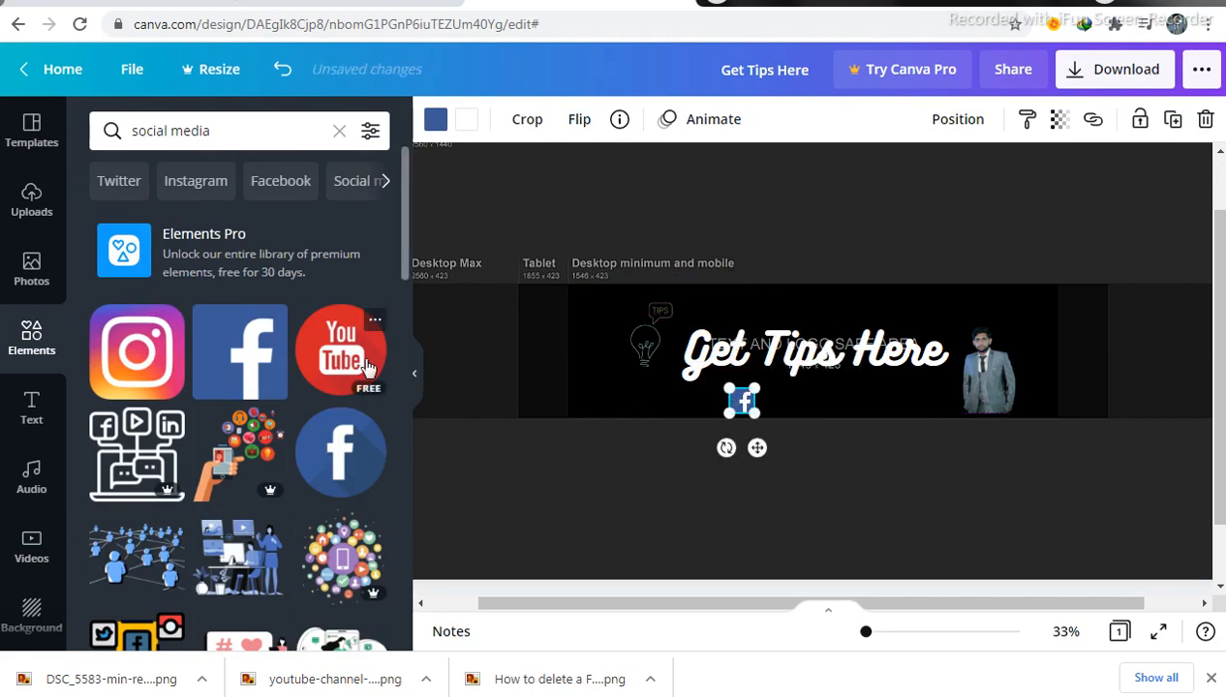
# Add the round red YouTube icon, shrink it to match the Facebook icon, and place it just to that icon's right
pyautogui.moveTo(364, 364); pyautogui.dragTo(816, 326)
pyautogui.moveTo(789, 423); pyautogui.dragTo(789, 423)
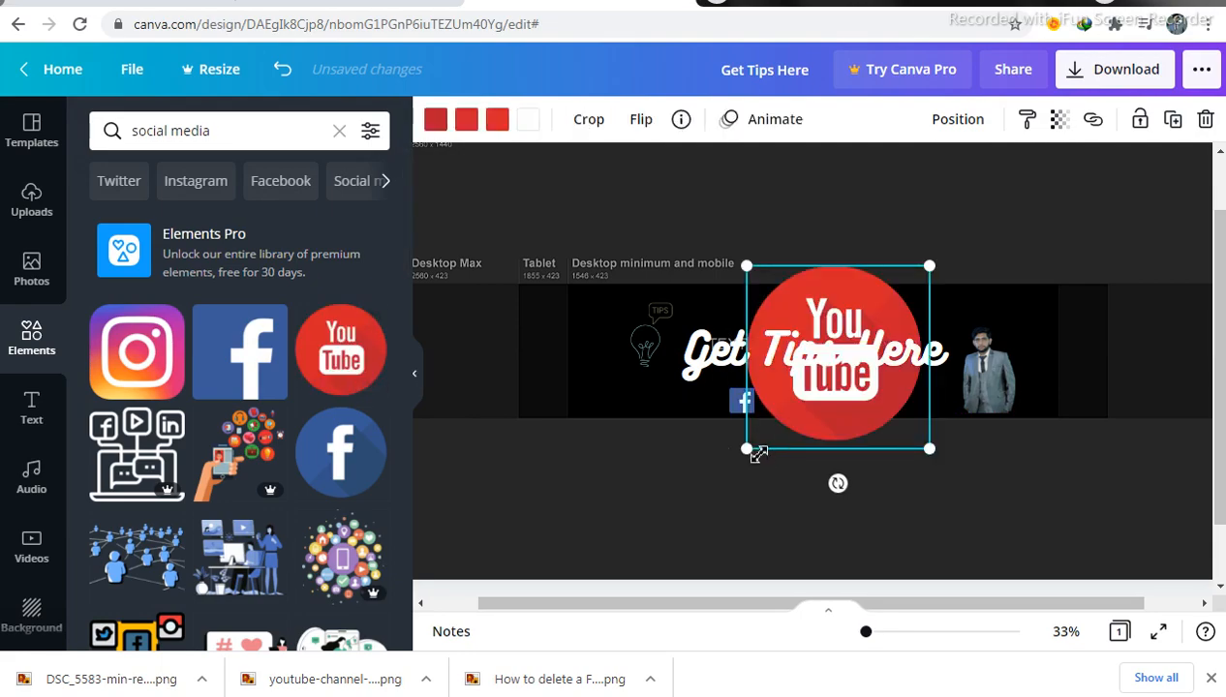
pyautogui.moveTo(878, 347); pyautogui.dragTo(782, 401)
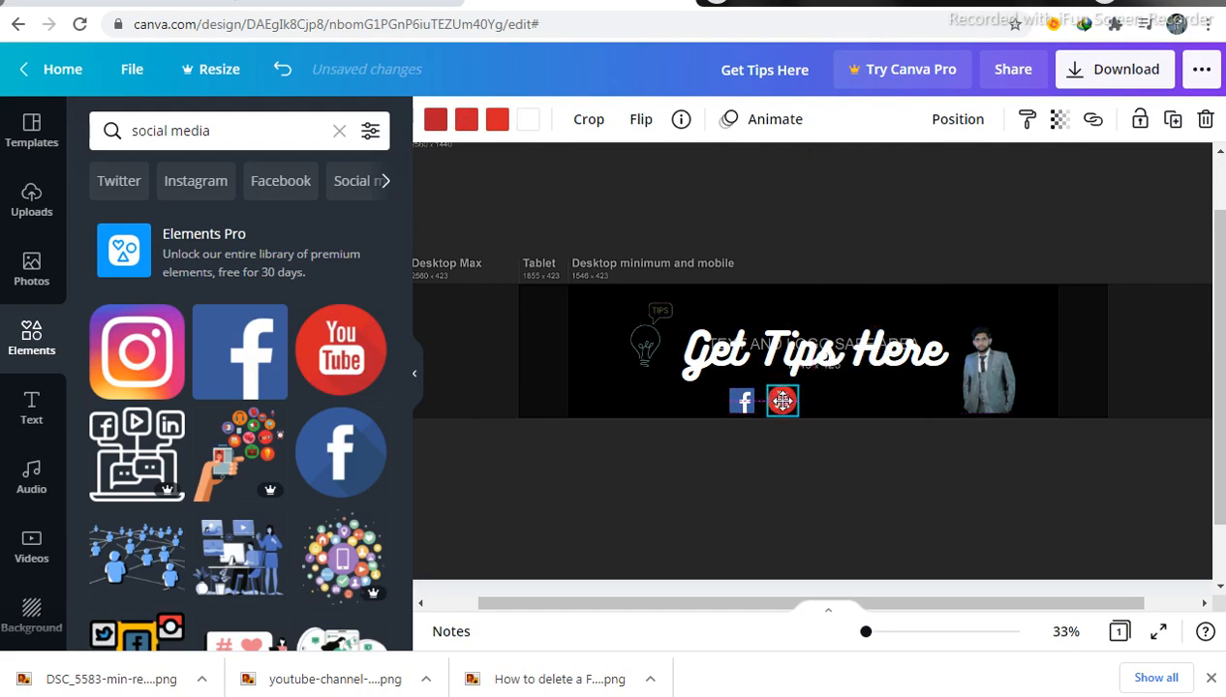
# Add the colourful Instagram icon, shrink it, and place it to the right of the YouTube icon
pyautogui.moveTo(160, 360); pyautogui.dragTo(894, 445)
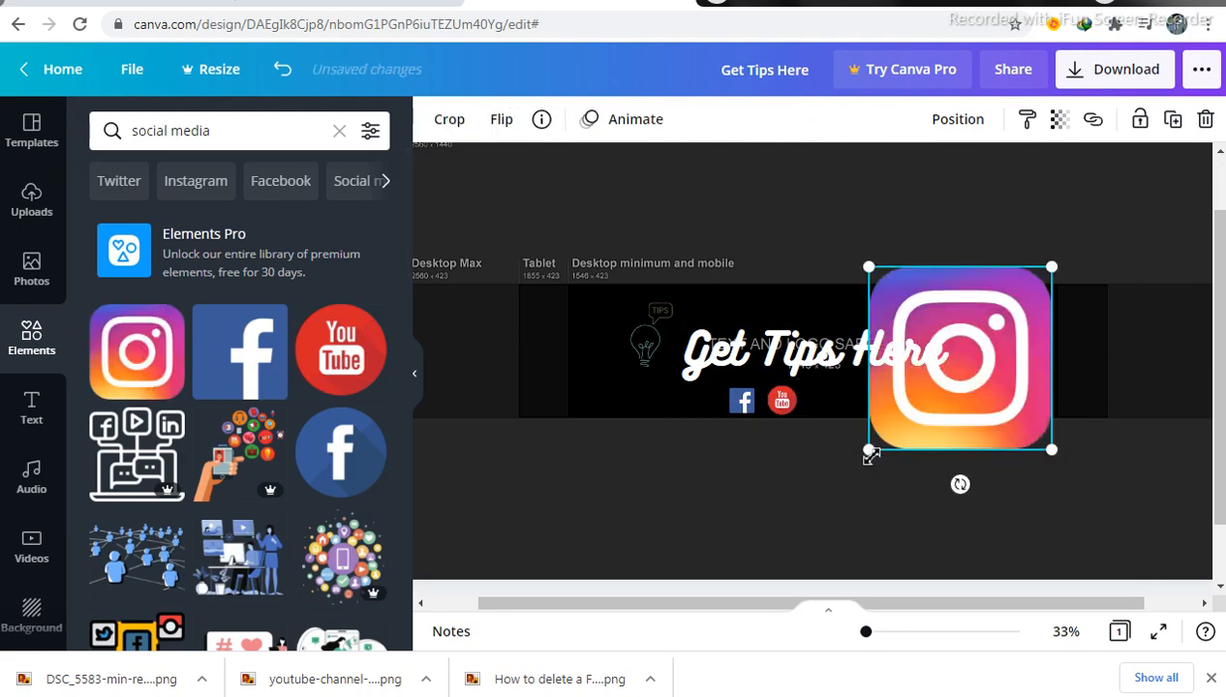
pyautogui.moveTo(979, 341); pyautogui.dragTo(1035, 298)
pyautogui.moveTo(829, 407)
pyautogui.mouseDown()
pyautogui.moveTo(813, 404)
pyautogui.moveTo(842, 396)
pyautogui.mouseUp()
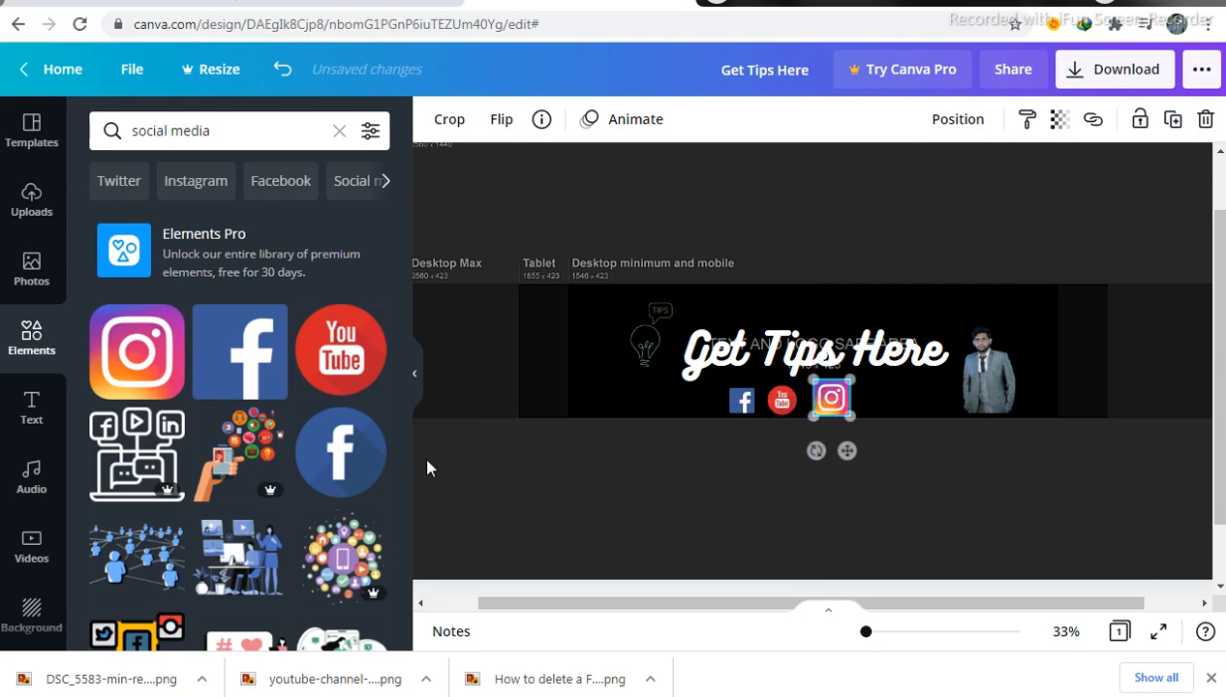
# Add the multicoloured Google "G" logo, shrink it, and place it to the right of the Instagram icon
pyautogui.scroll(-5, 334, 489)
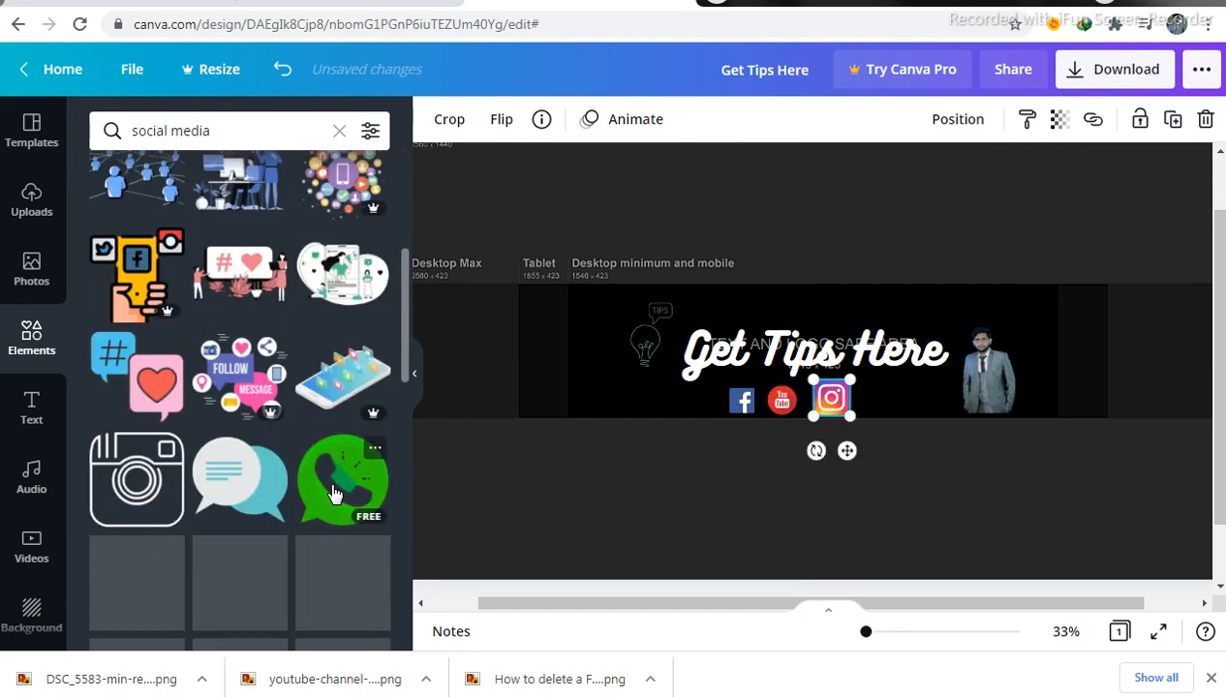
pyautogui.scroll(-2, 332, 493)
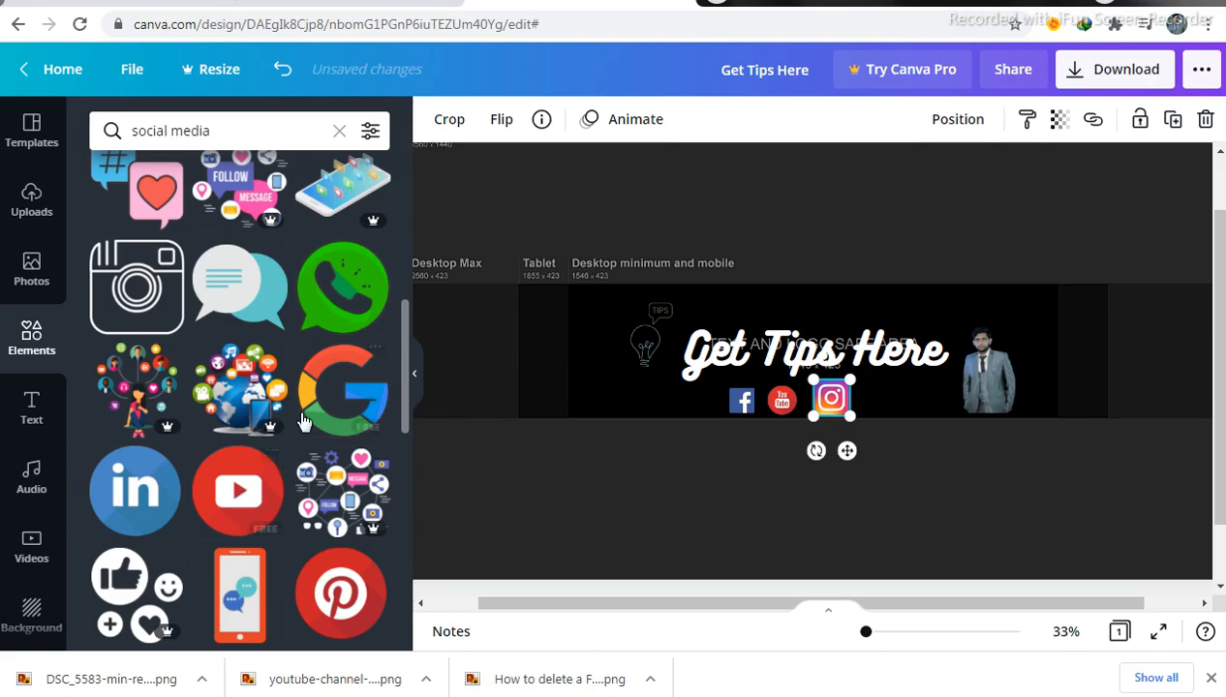
pyautogui.moveTo(636, 358); pyautogui.dragTo(871, 329)
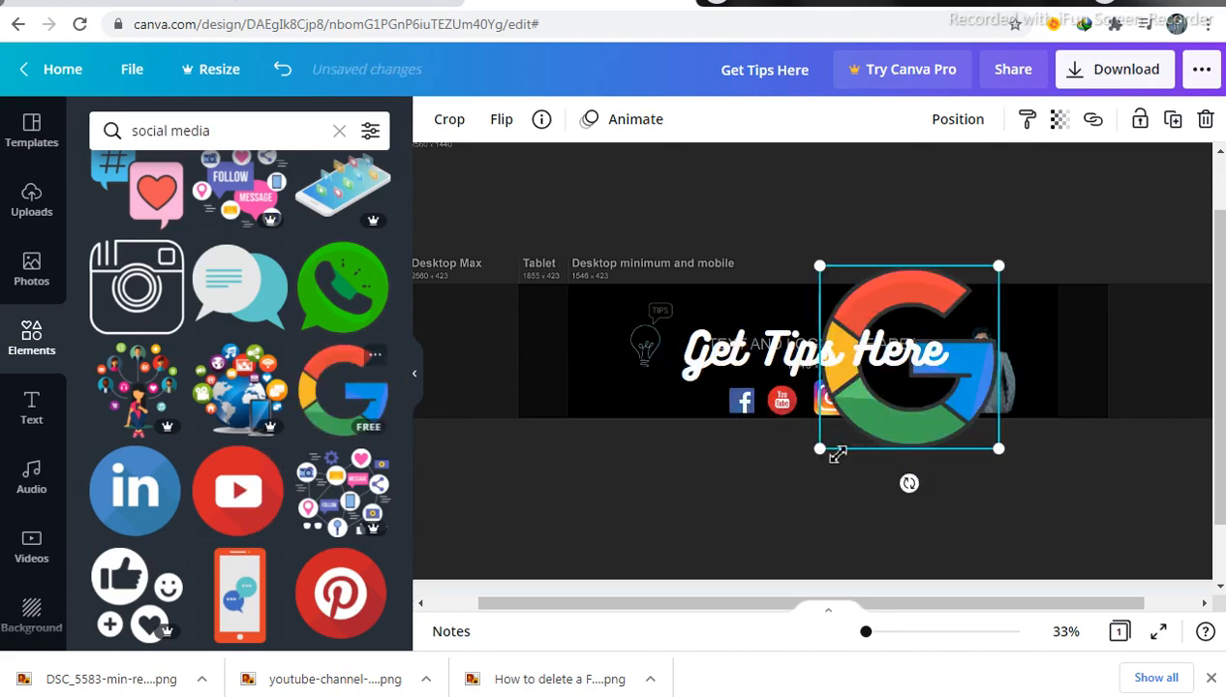
pyautogui.moveTo(884, 404)
pyautogui.mouseDown()
pyautogui.moveTo(955, 334)
pyautogui.moveTo(892, 410)
pyautogui.moveTo(875, 410)
pyautogui.moveTo(894, 390)
pyautogui.mouseUp()
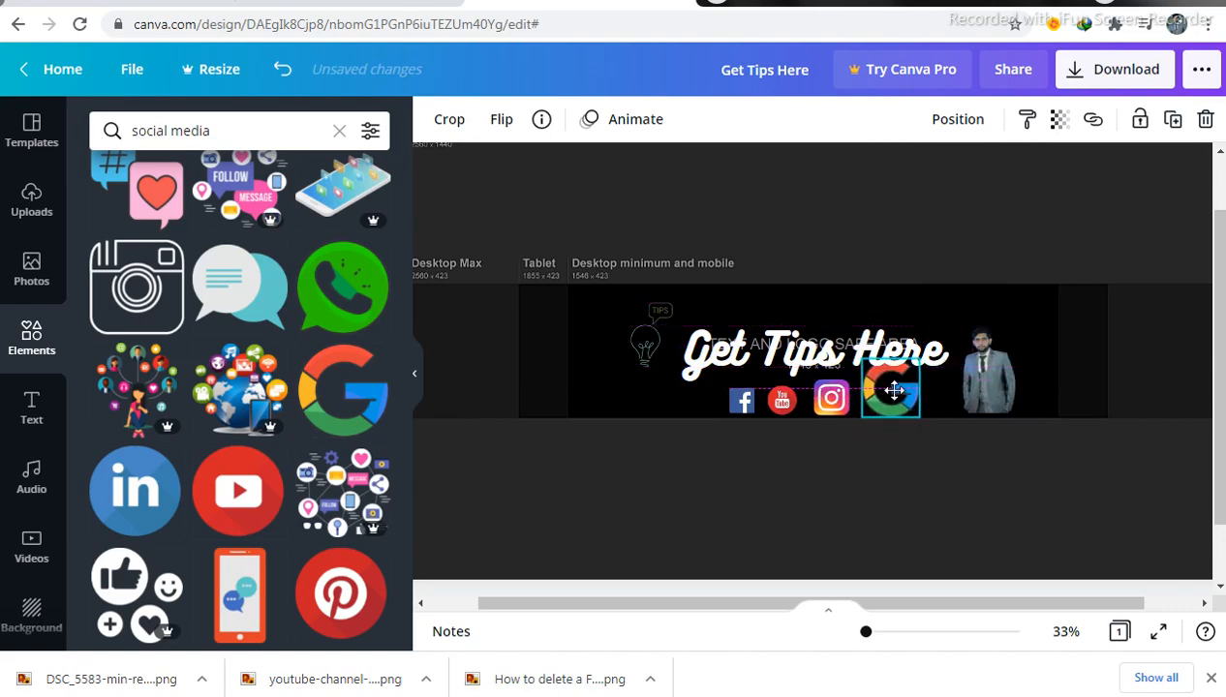
pyautogui.moveTo(856, 345); pyautogui.dragTo(856, 346)
pyautogui.click(844, 261)
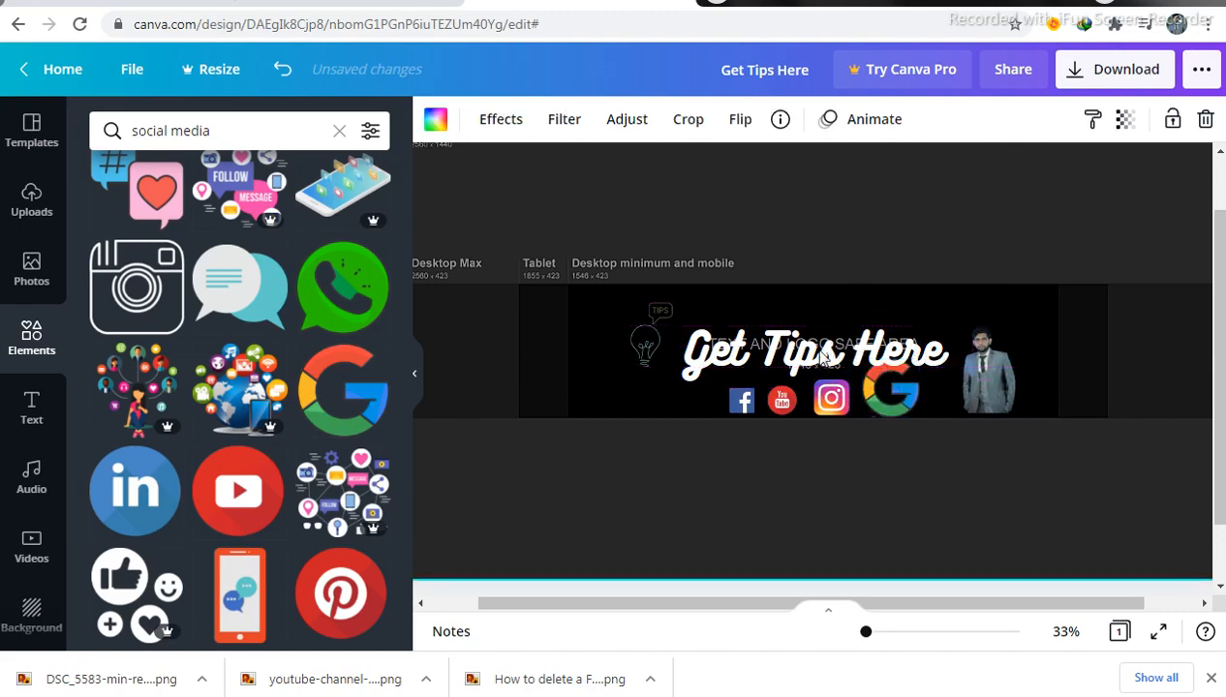
# Move the "Get Tips Here" heading slightly up to clear space above the social media icons
pyautogui.click(821, 357)
pyautogui.moveTo(828, 338); pyautogui.dragTo(832, 319)
pyautogui.click(1094, 244)
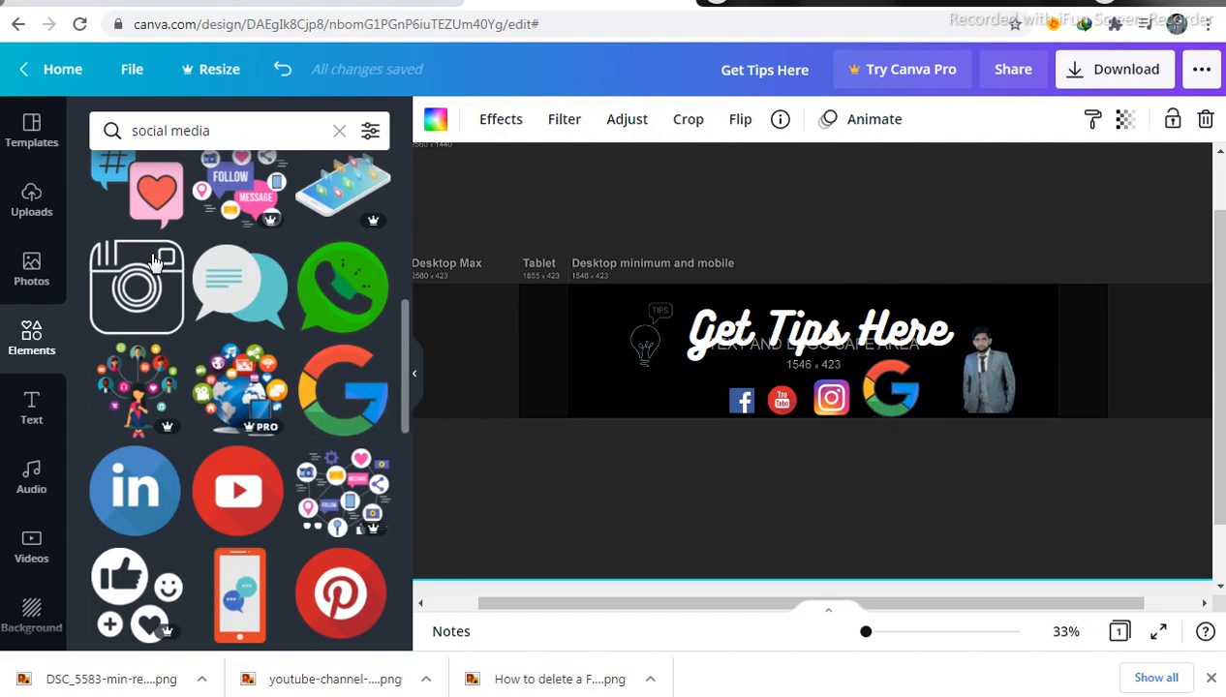
# Add a subheading that reads "Related" and place it to the left of the Facebook icon
pyautogui.click(31, 402)
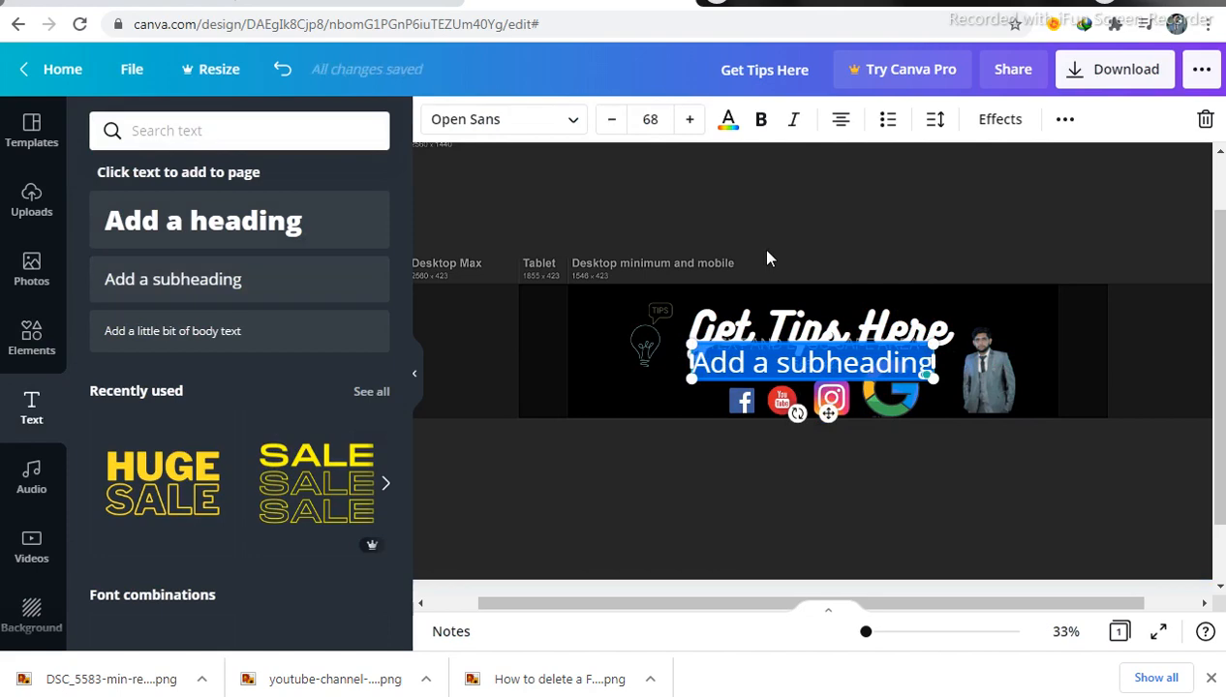
pyautogui.write('Relate')
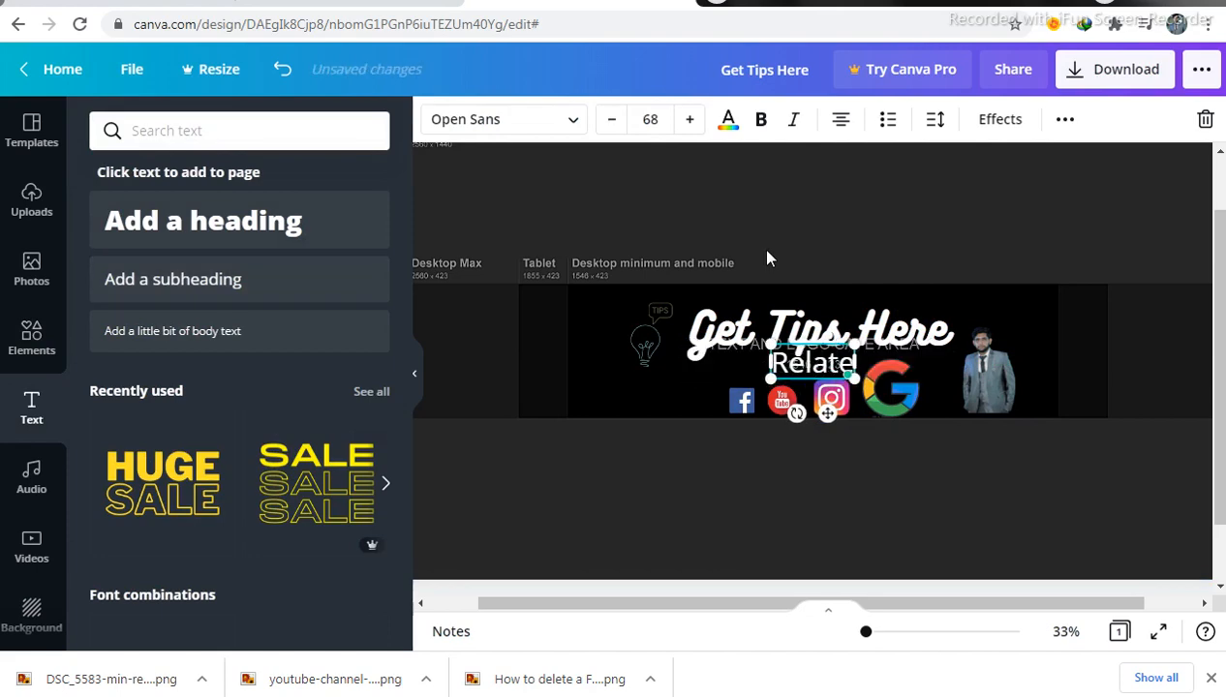
pyautogui.write('d')
pyautogui.click(821, 366)
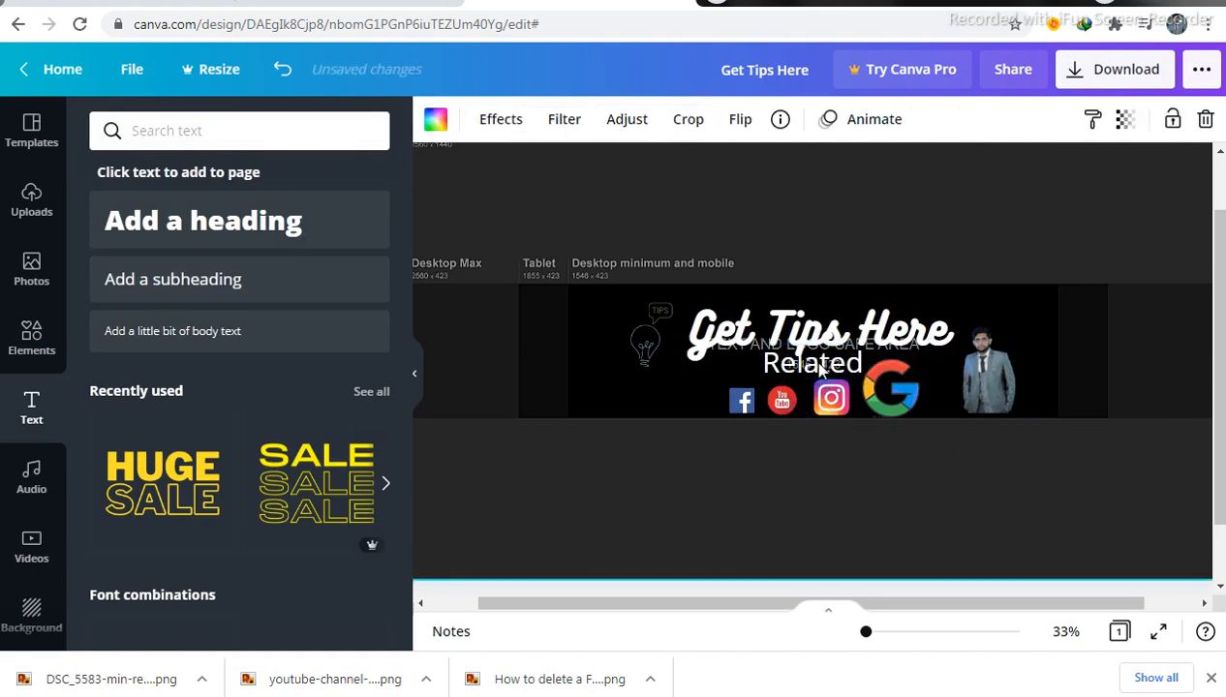
pyautogui.moveTo(821, 366); pyautogui.dragTo(662, 395)
pyautogui.moveTo(658, 323); pyautogui.dragTo(658, 323)
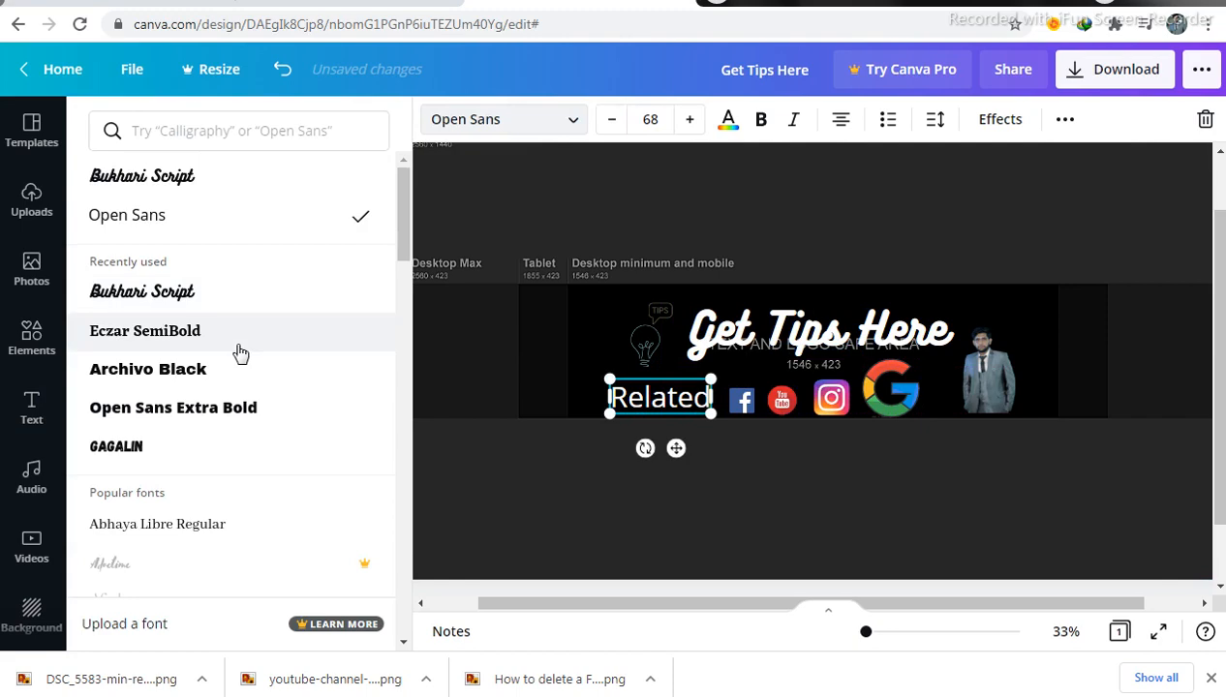
# Set the "Related" text in Gagalin, shrink it to size 38.1, and align it beside the Facebook icon
pyautogui.click(241, 351)
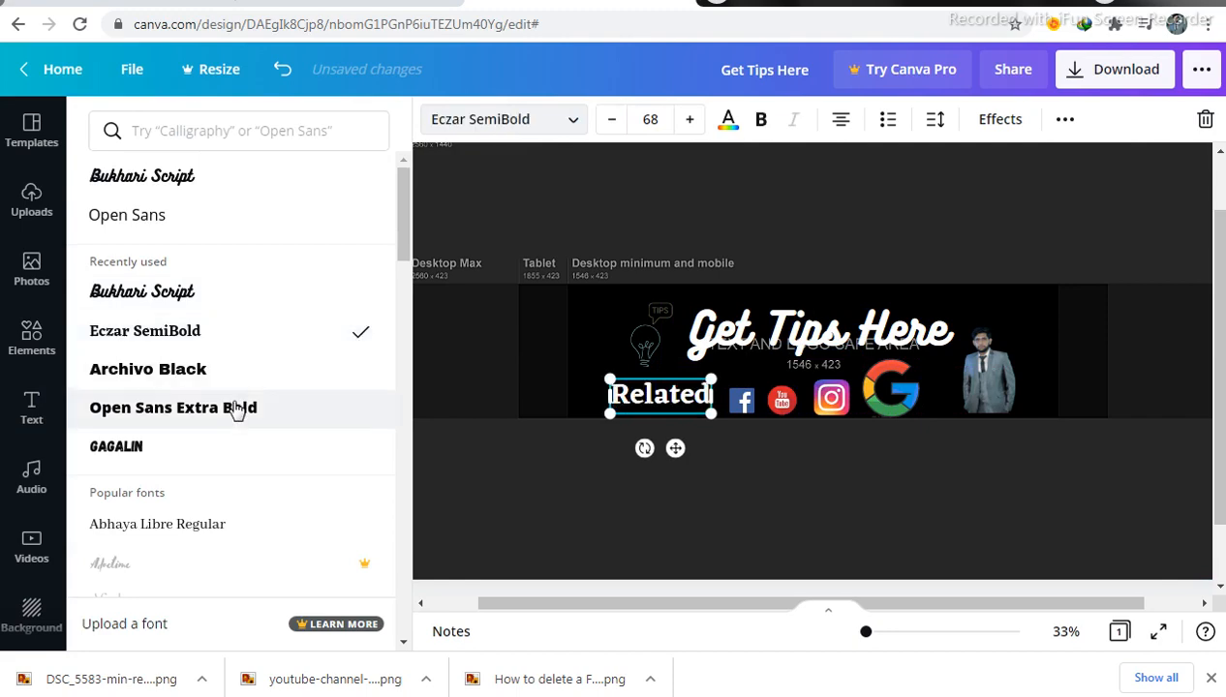
pyautogui.click(198, 444)
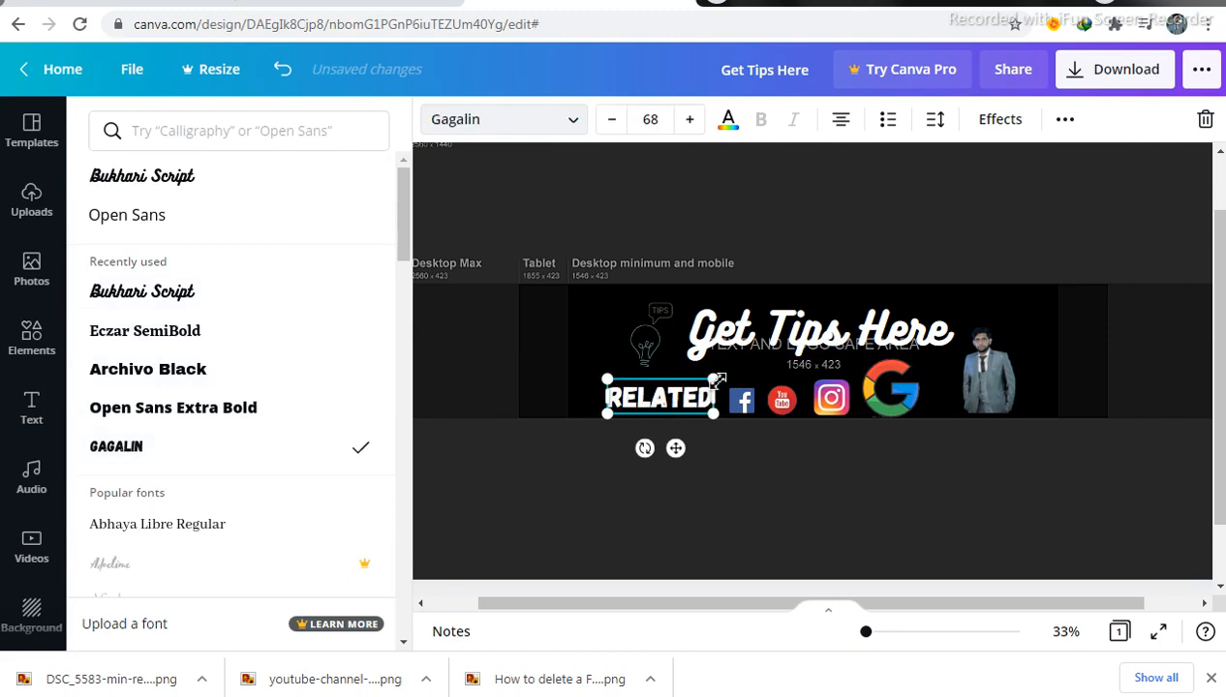
pyautogui.moveTo(693, 390); pyautogui.dragTo(671, 408)
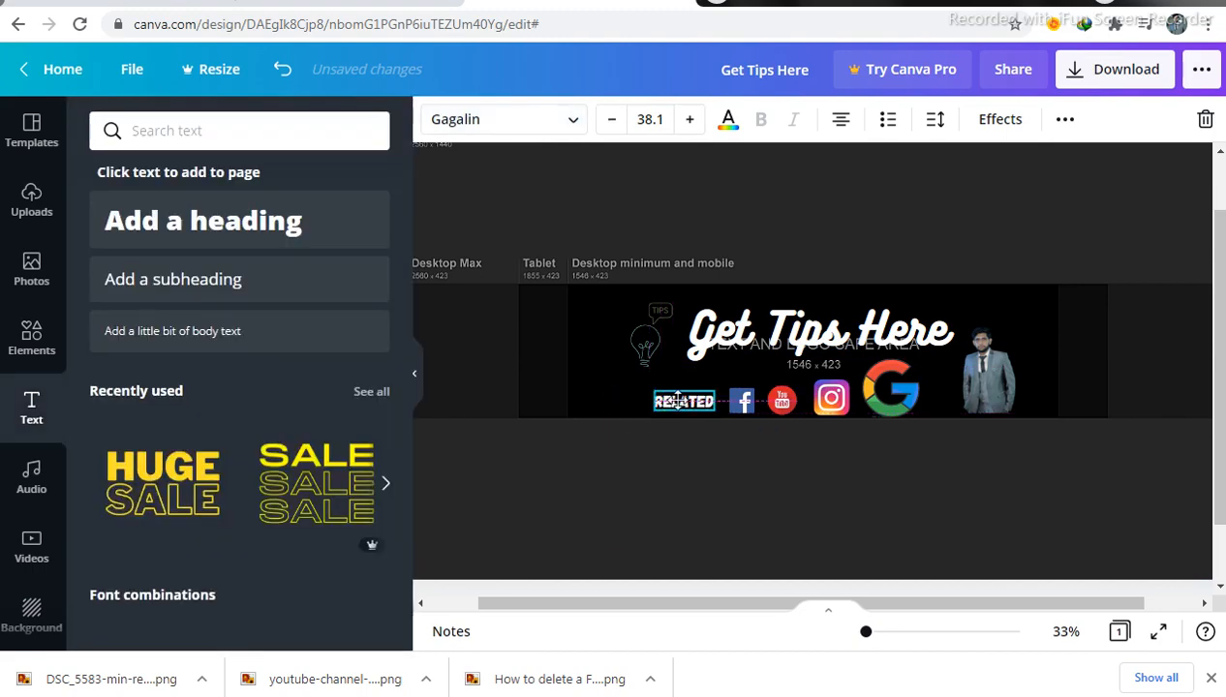
# Recolour both colours of the TIPS speech bubble graphic to white
pyautogui.click(659, 312)
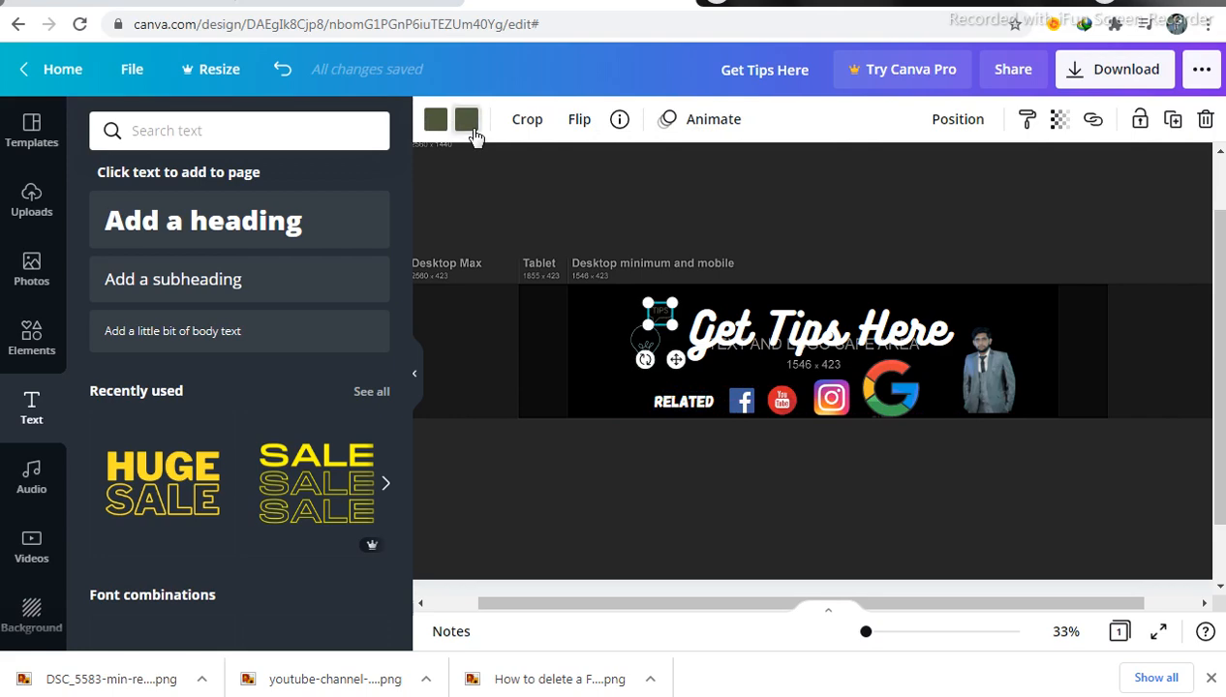
pyautogui.click(466, 123)
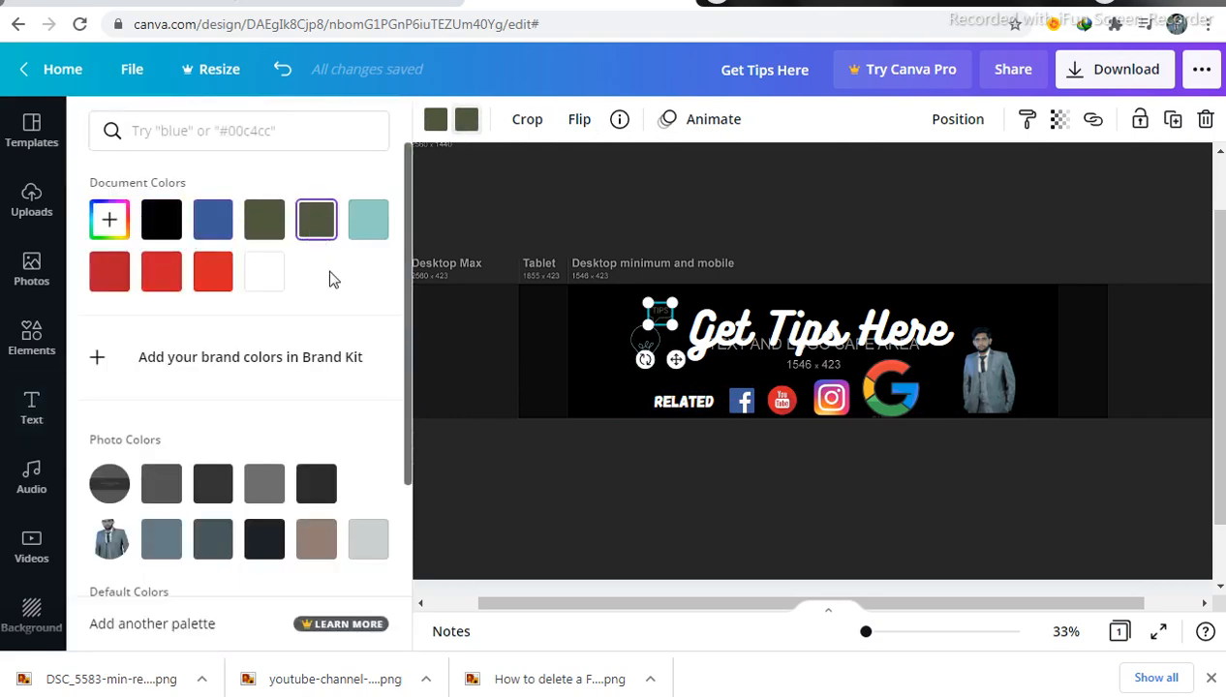
pyautogui.click(275, 273)
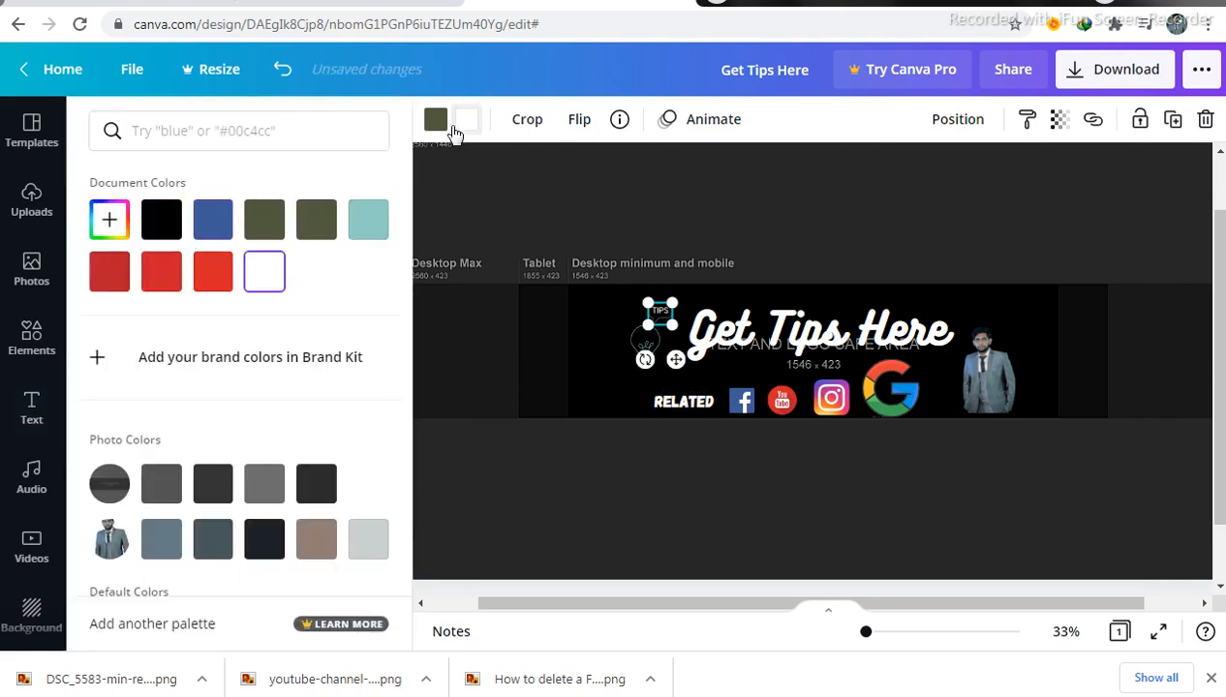
pyautogui.click(263, 274)
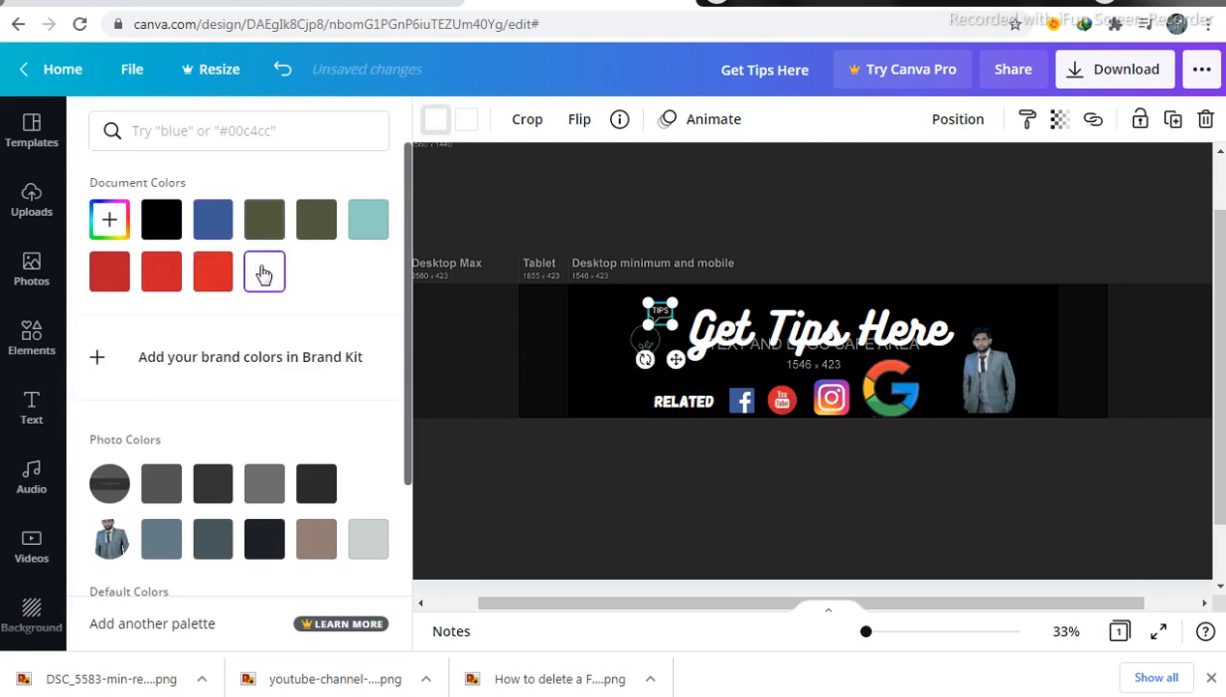
pyautogui.moveTo(647, 324); pyautogui.dragTo(638, 344)
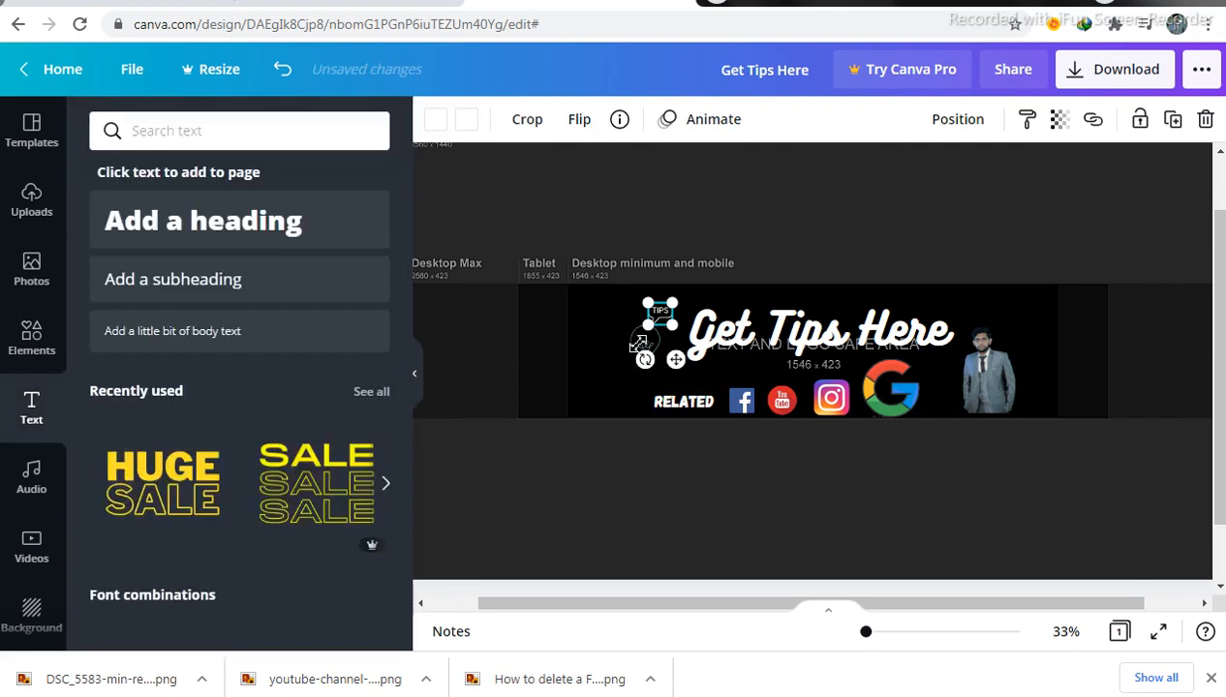
pyautogui.click(612, 375)
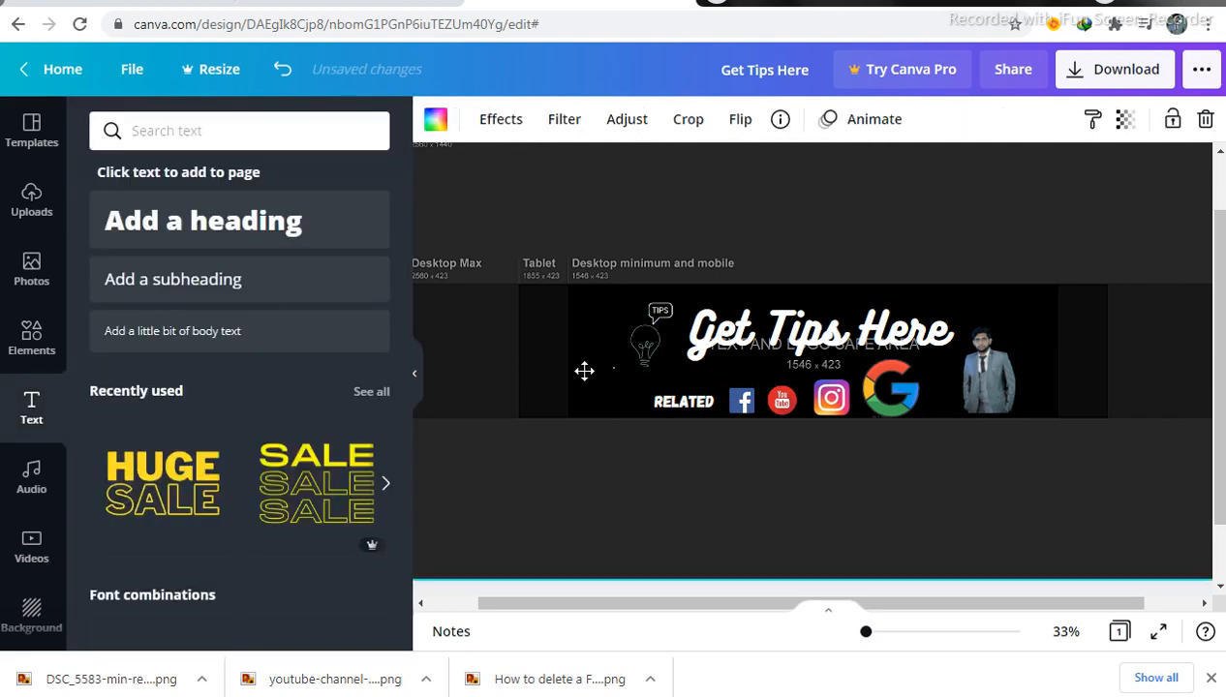
pyautogui.doubleClick(574, 371)
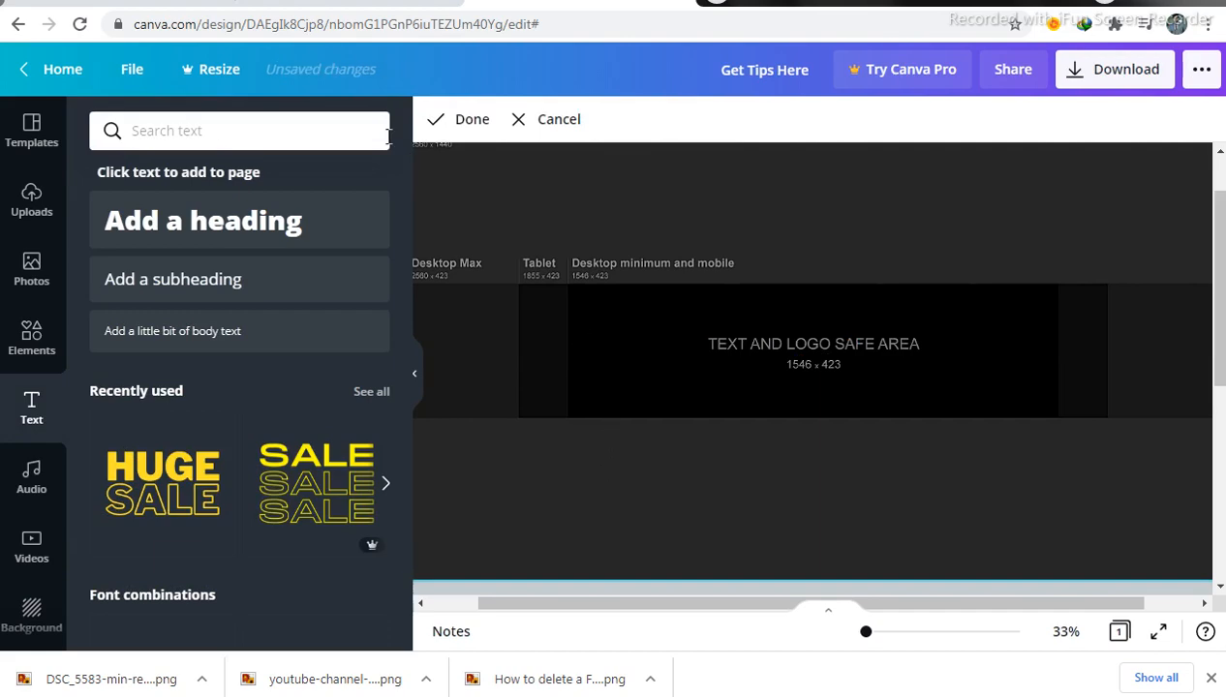
pyautogui.click(455, 125)
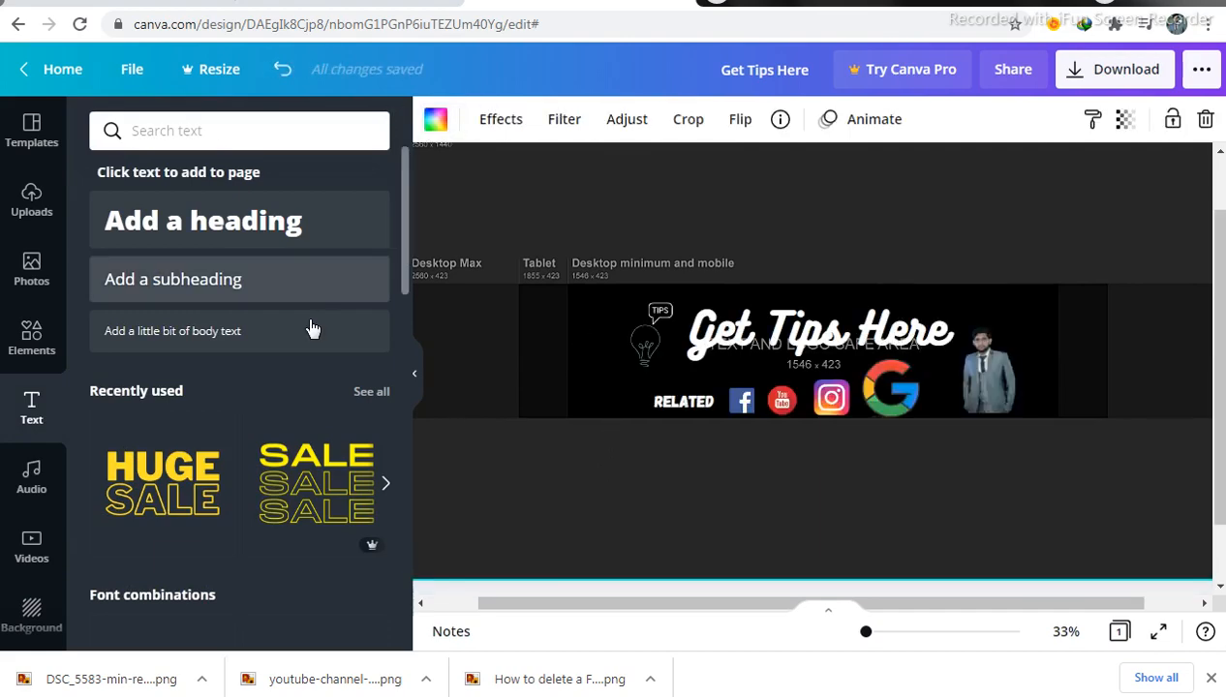
# Clear the "social media" search and look through the categories of the graphic elements library
pyautogui.click(38, 344)
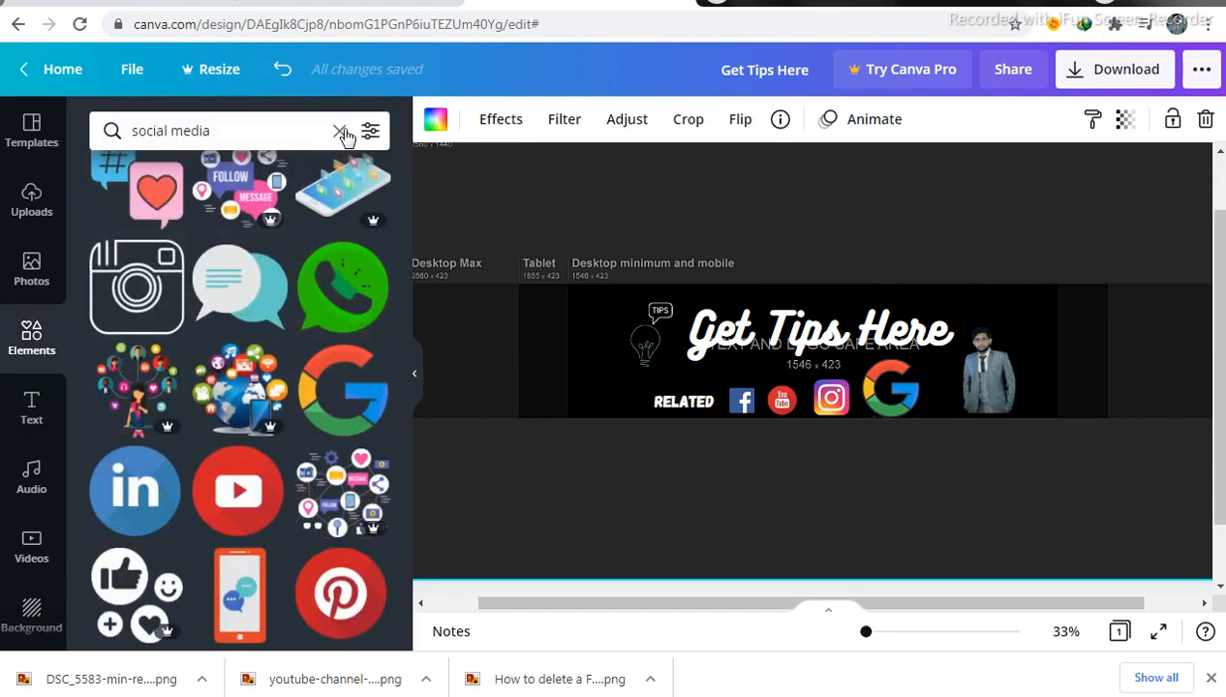
pyautogui.click(341, 132)
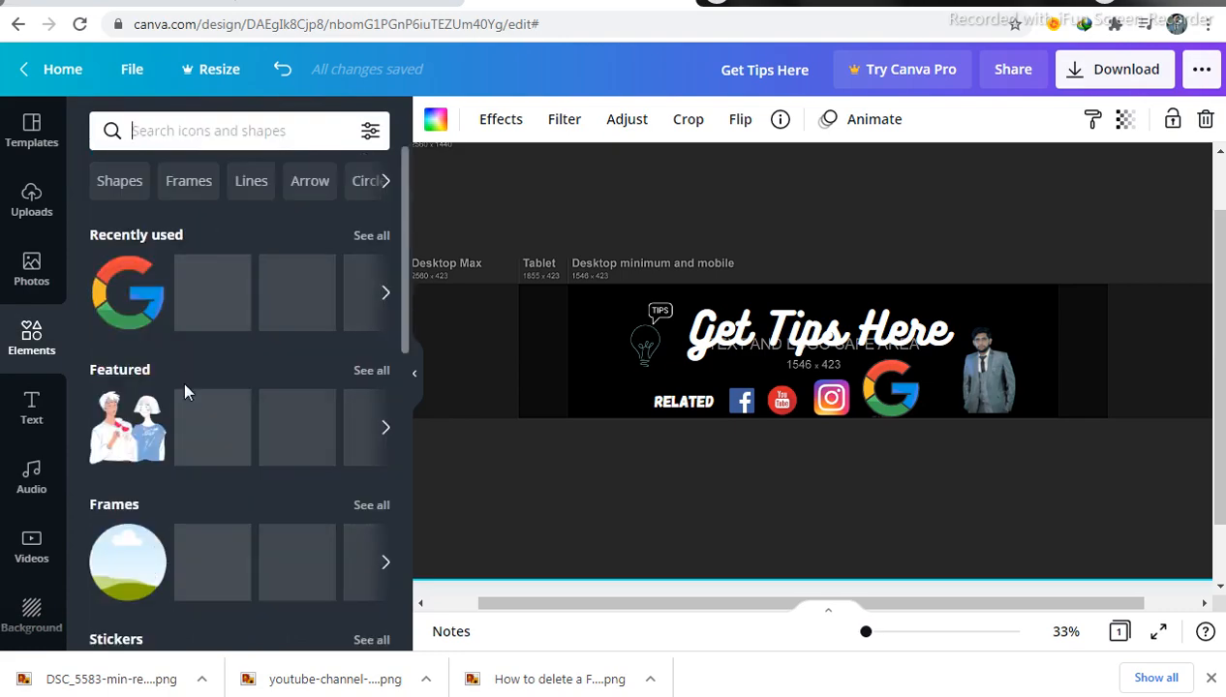
pyautogui.scroll(-1, 193, 417)
pyautogui.scroll(-2, 200, 438)
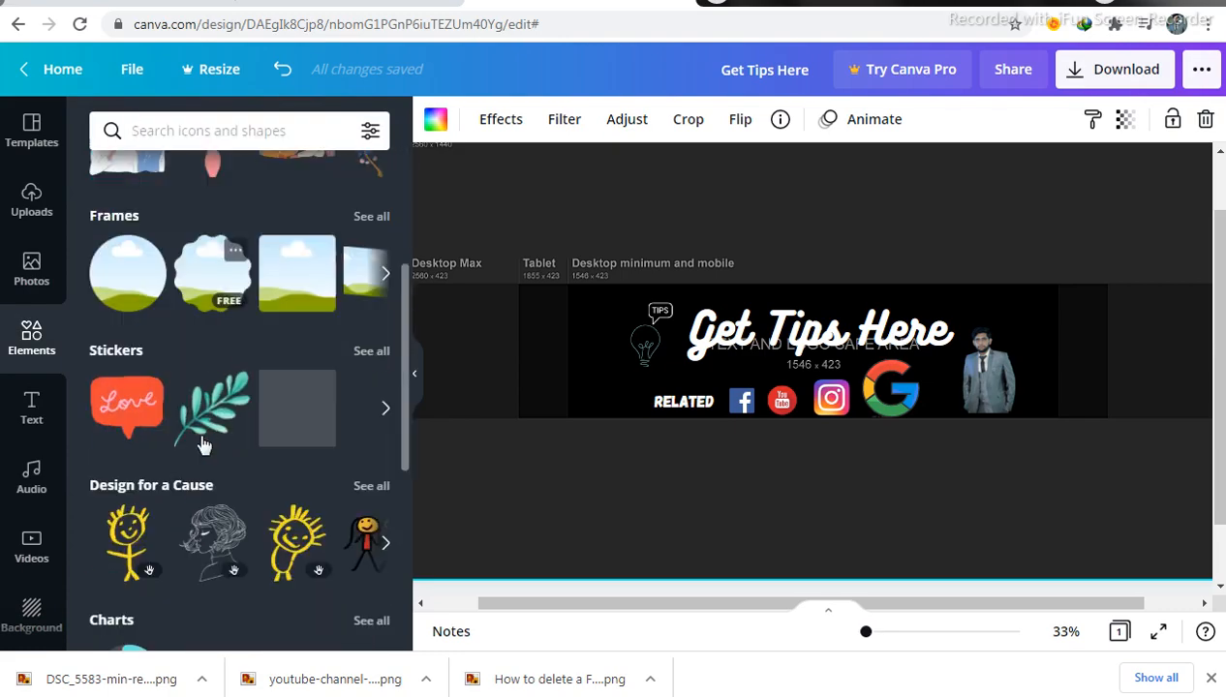
pyautogui.scroll(-1, 201, 445)
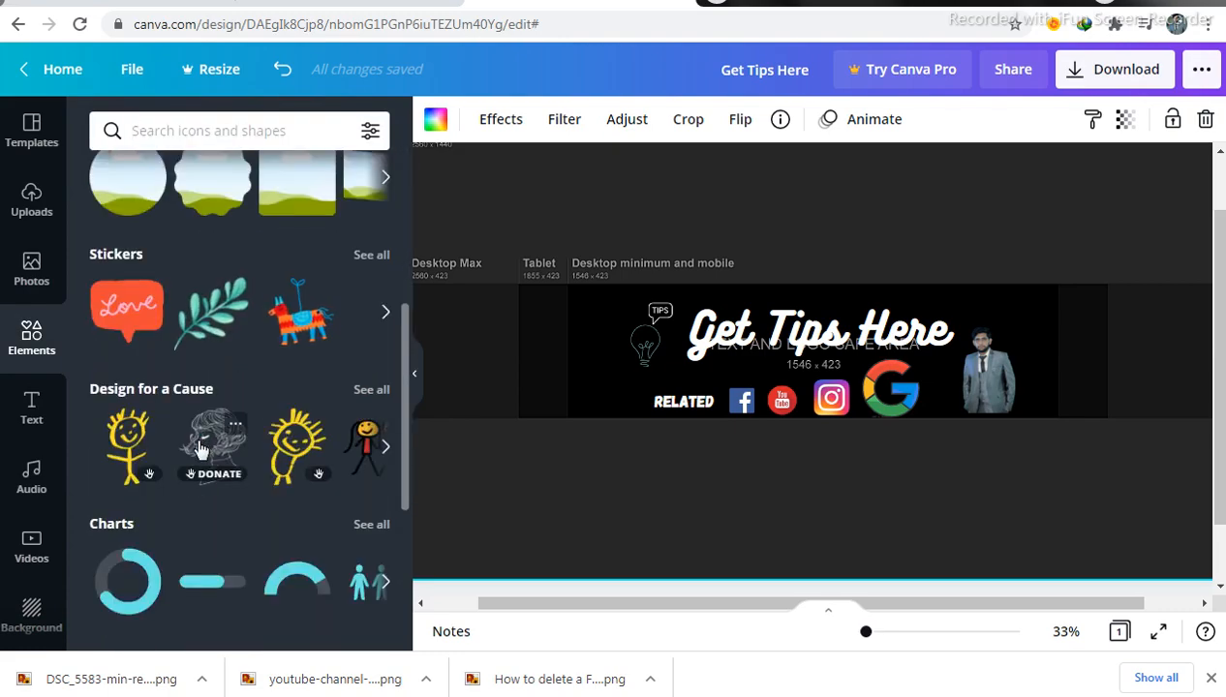
pyautogui.scroll(-3, 199, 450)
pyautogui.scroll(-4, 193, 451)
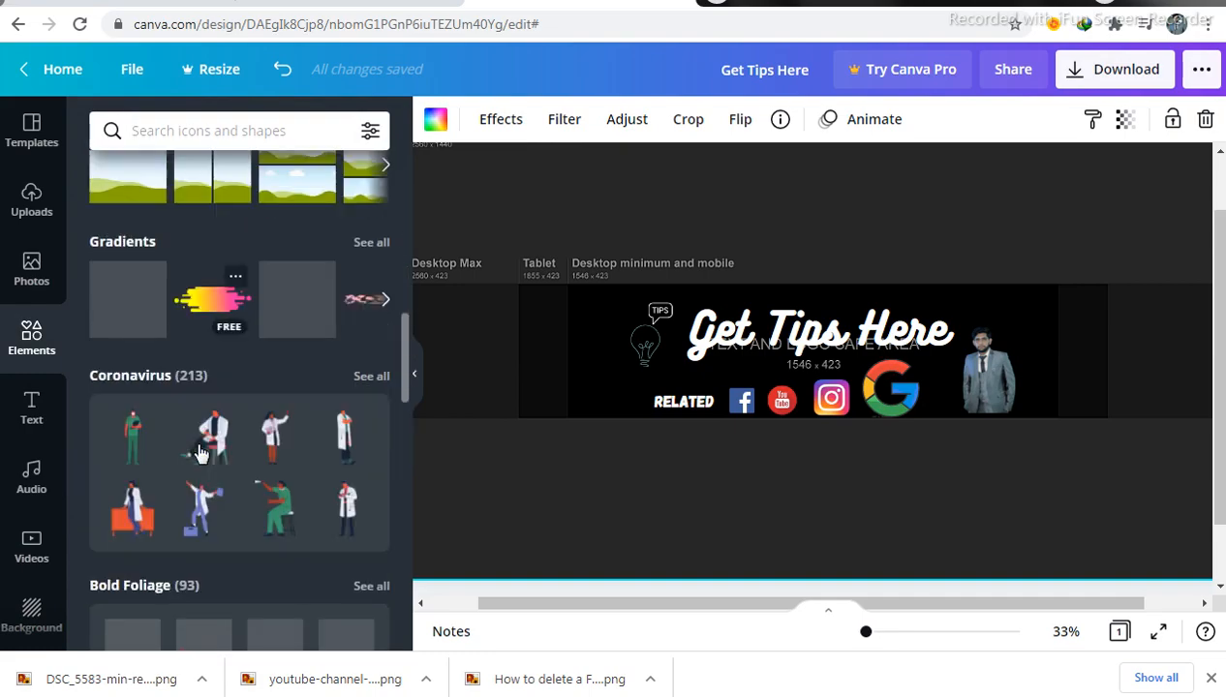
pyautogui.scroll(-3, 132, 442)
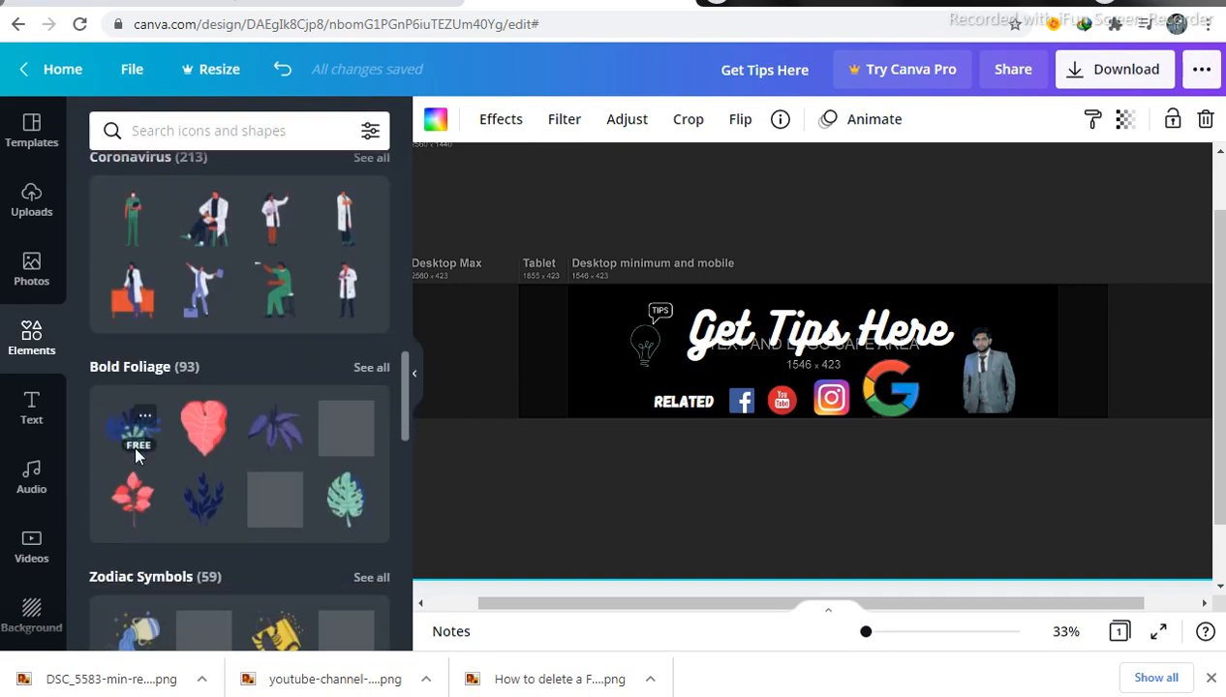
pyautogui.scroll(-5, 136, 455)
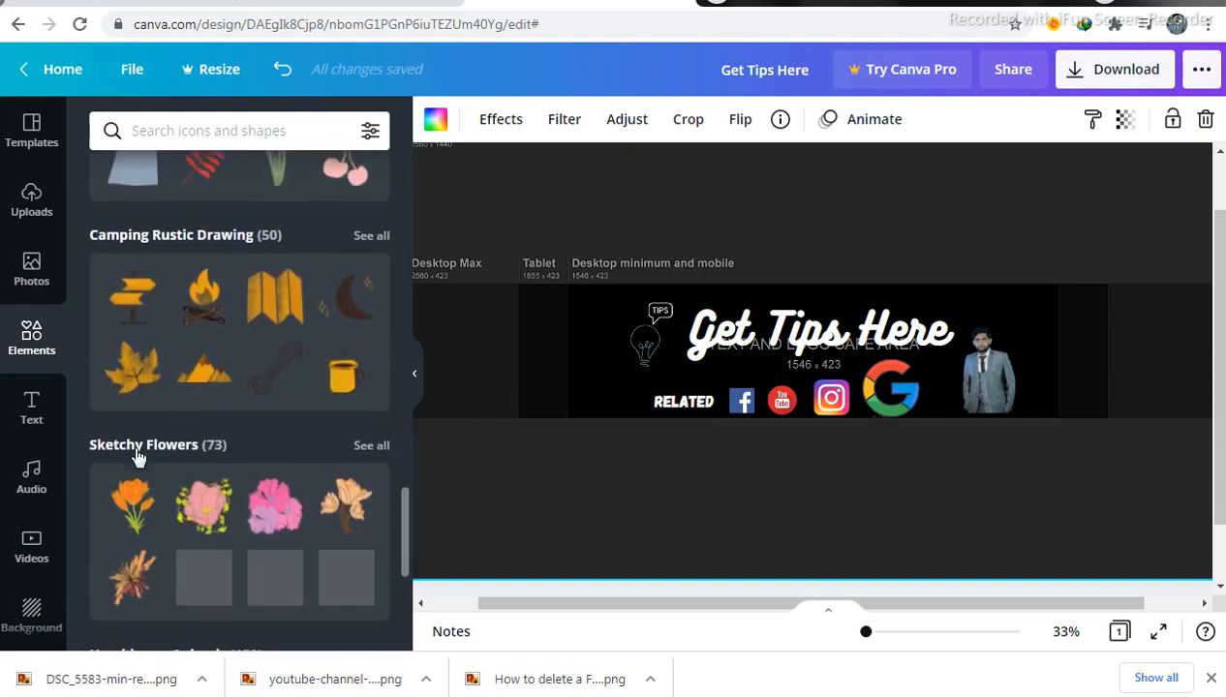
pyautogui.scroll(-3, 136, 454)
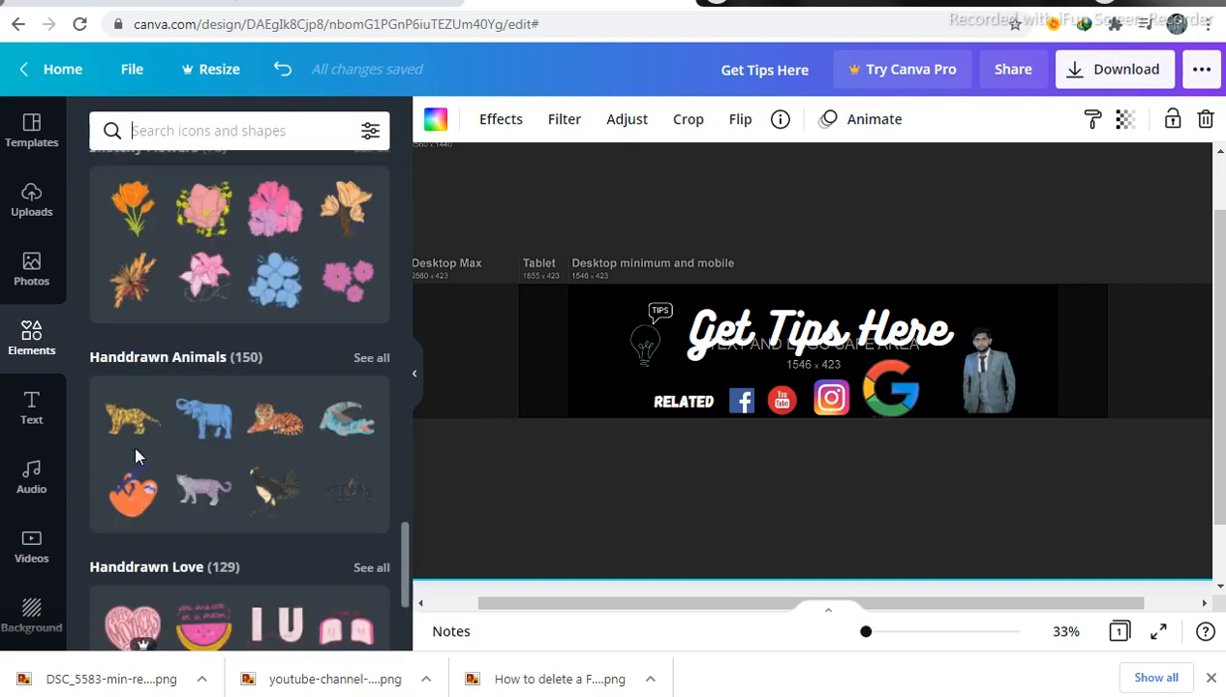
pyautogui.scroll(-2, 133, 442)
pyautogui.scroll(-3, 133, 446)
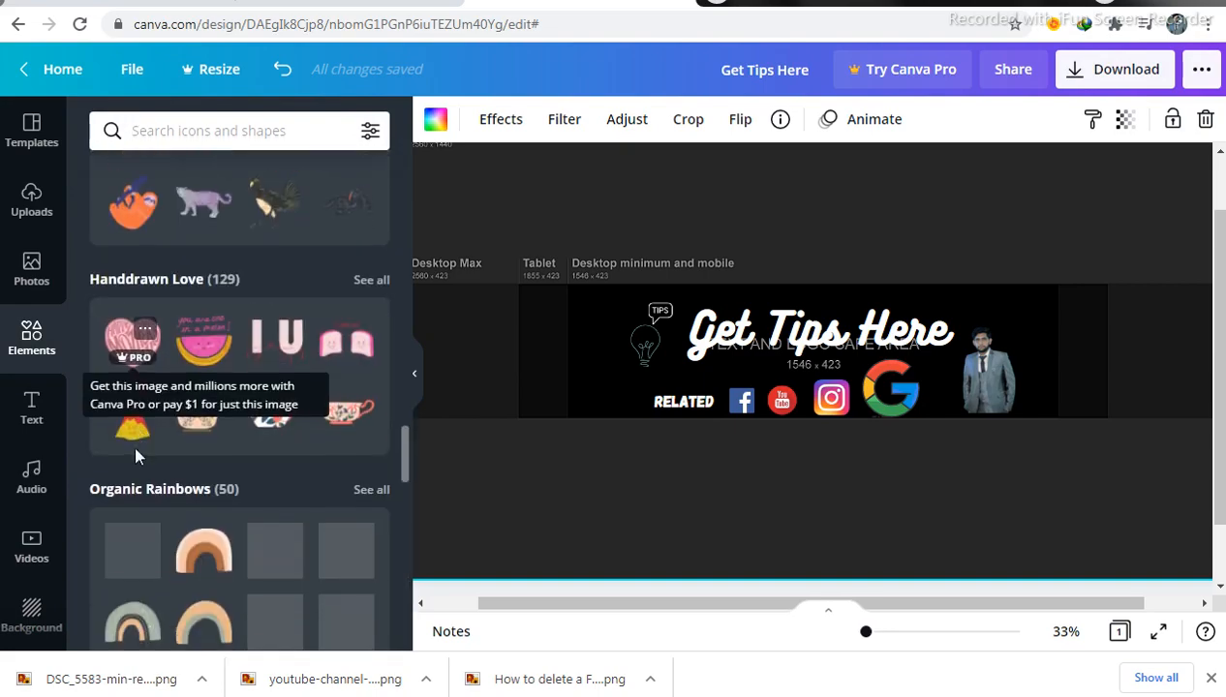
pyautogui.scroll(15, 137, 455)
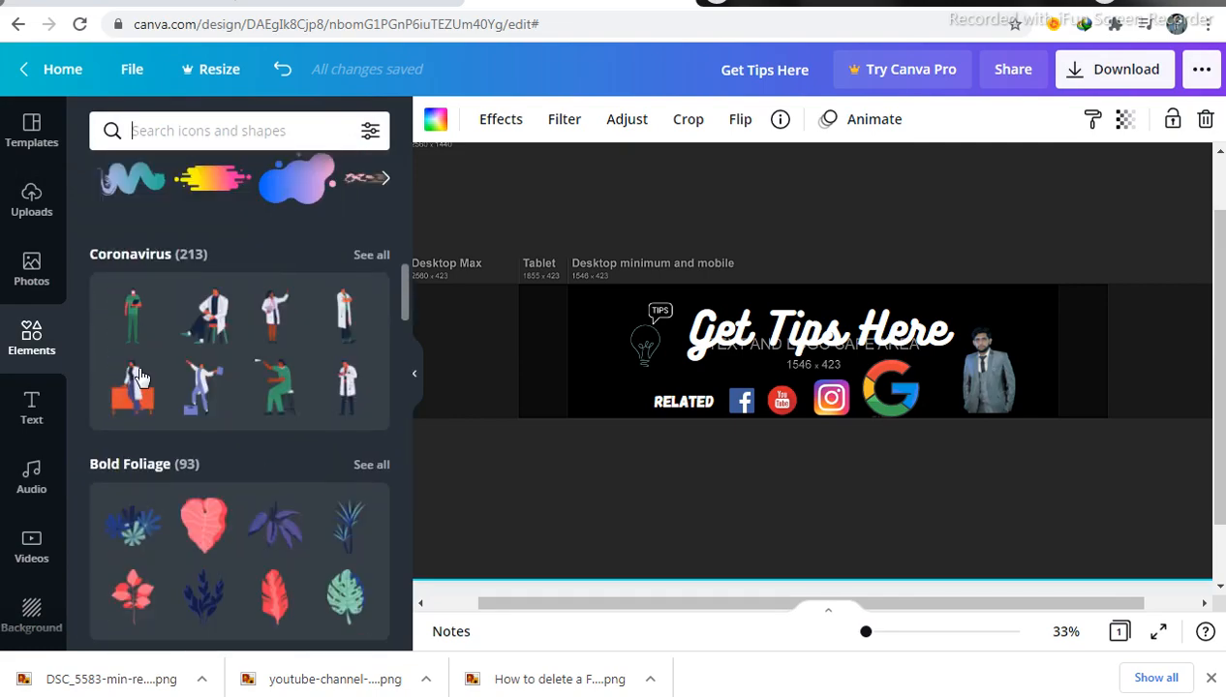
pyautogui.scroll(5, 140, 376)
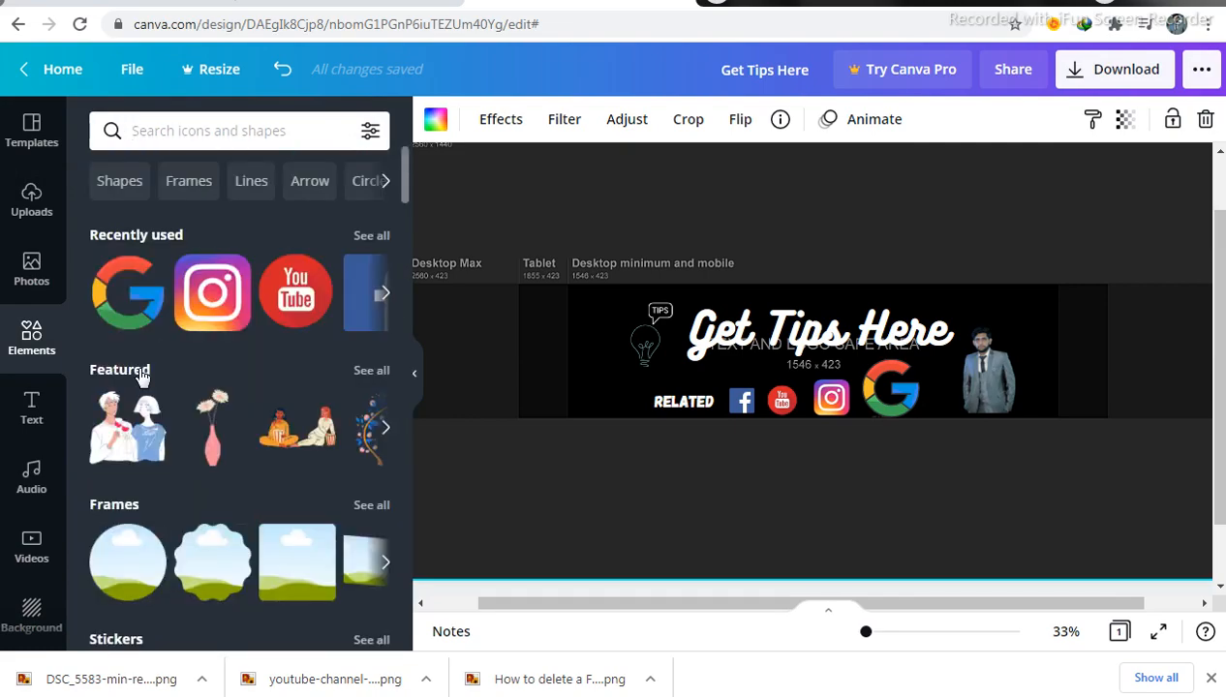
# Try the starry "Rufus Strikes and Wins" template on the banner and undo it
pyautogui.click(29, 624)
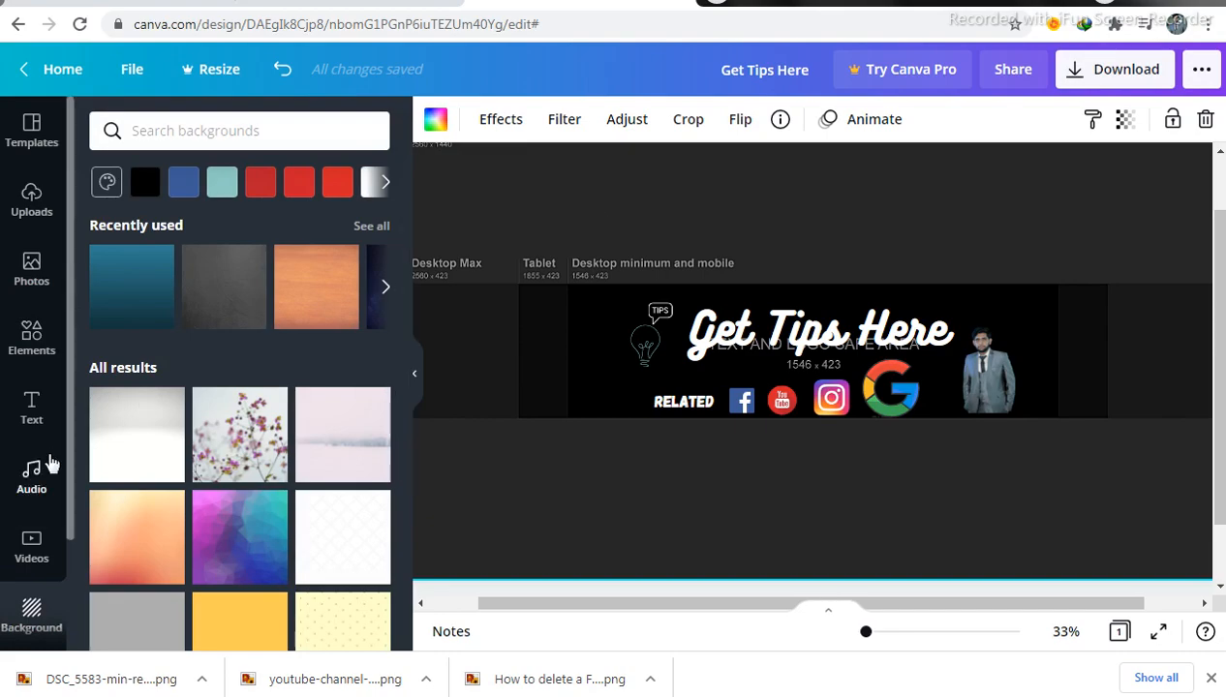
pyautogui.click(33, 205)
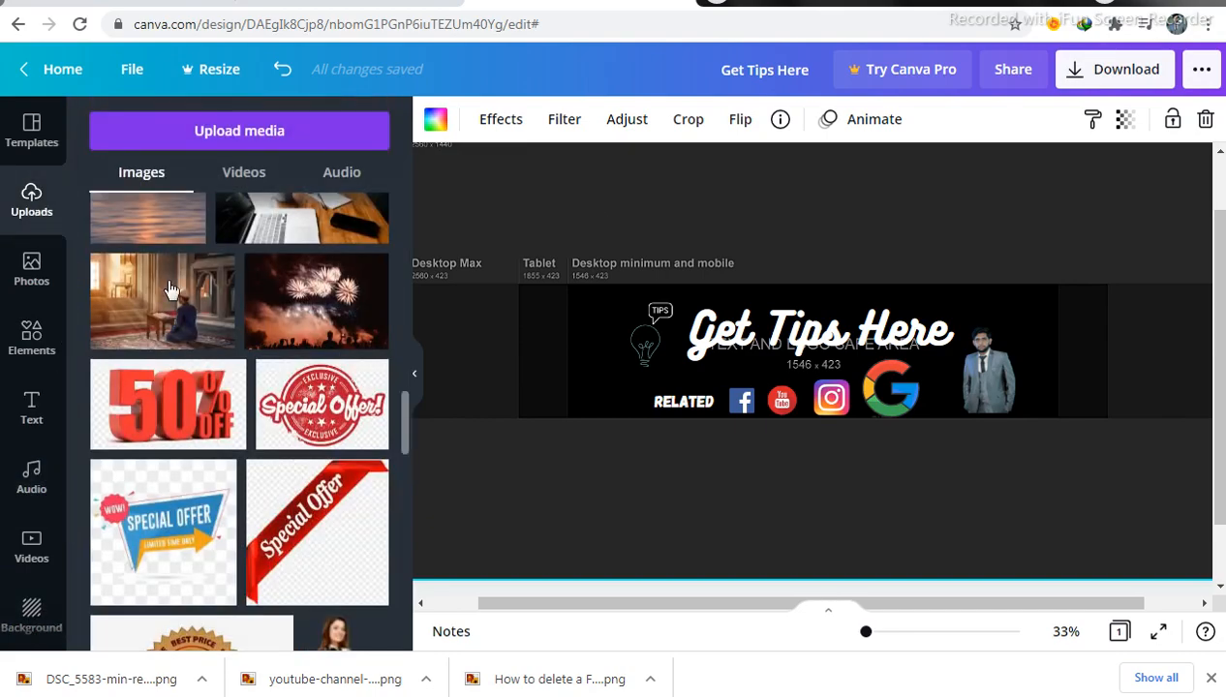
pyautogui.scroll(5, 174, 271)
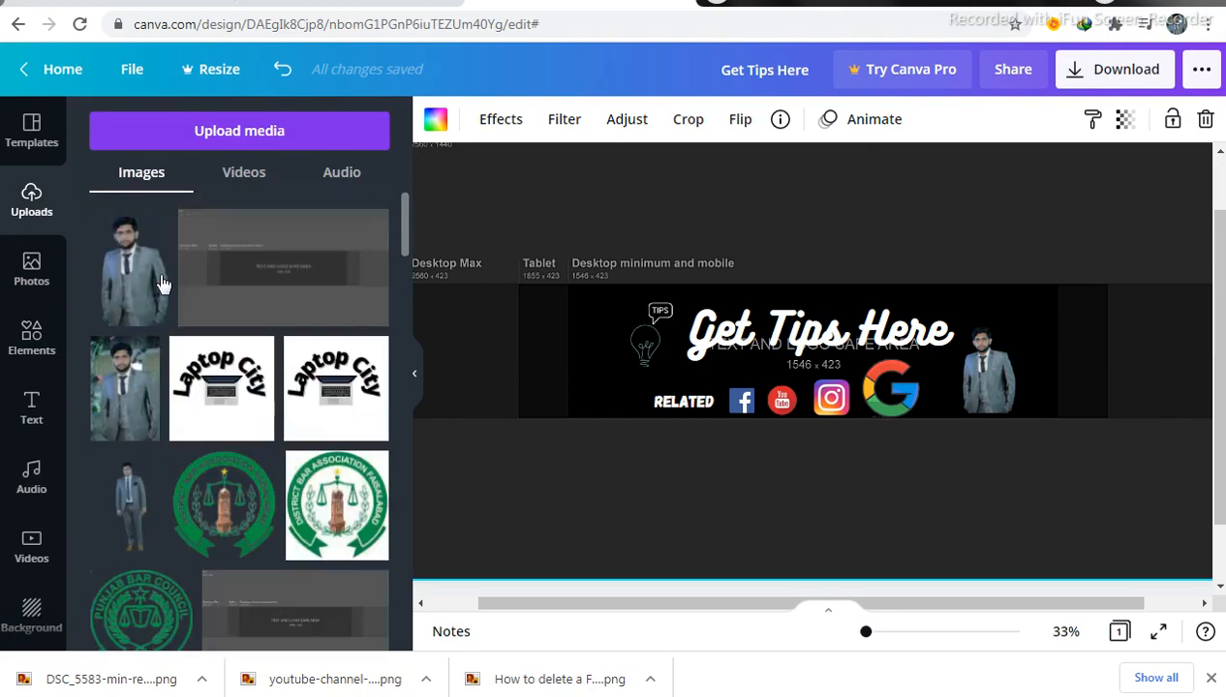
pyautogui.click(61, 124)
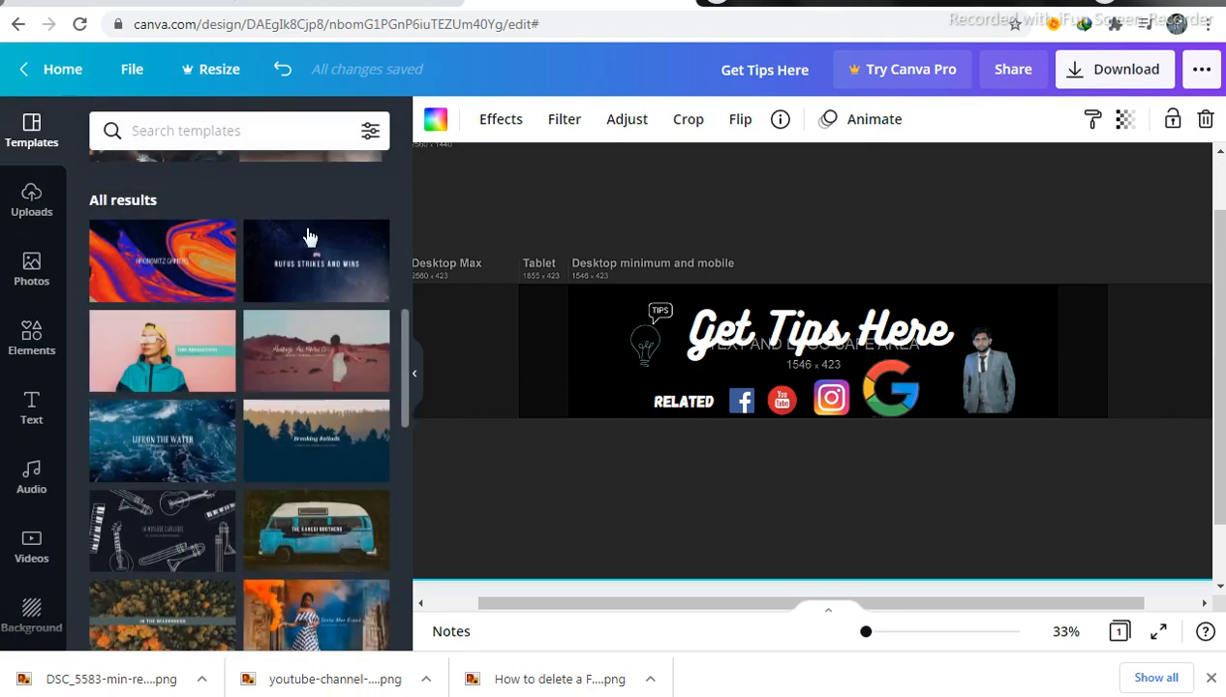
pyautogui.click(313, 262)
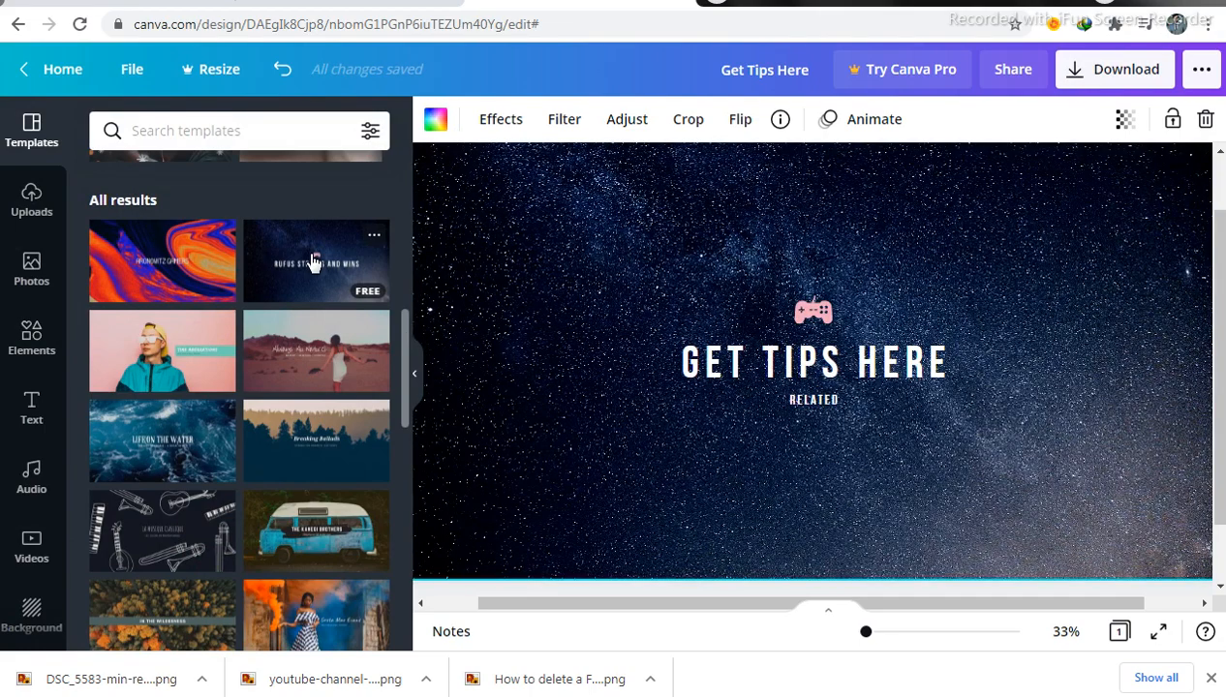
pyautogui.hotkey('ctrl', 'z')
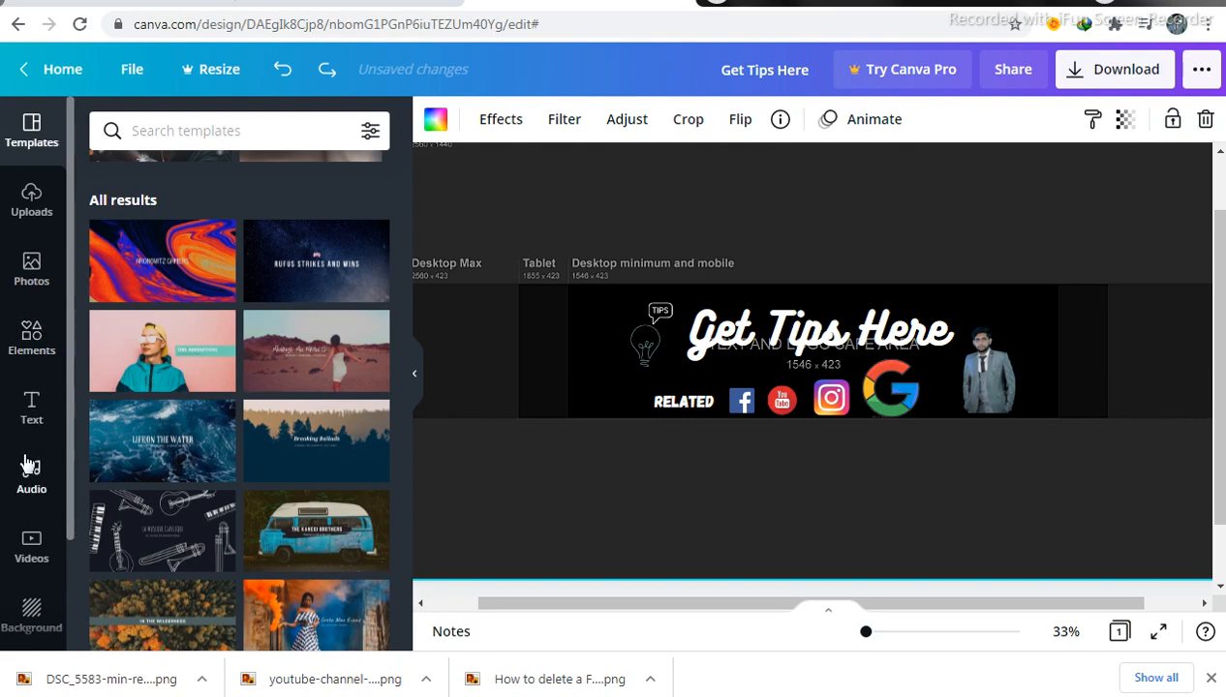
# Replace the safe-area guide background with the recently used dark blue starry sky background
pyautogui.click(36, 608)
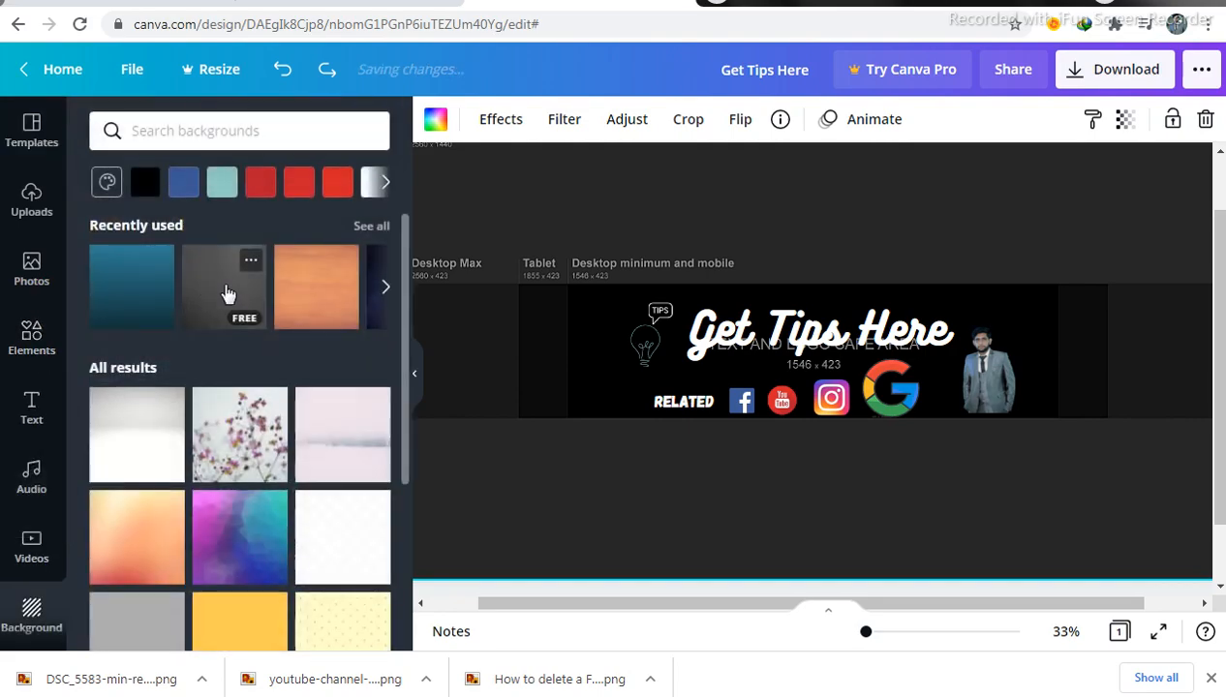
pyautogui.click(385, 287)
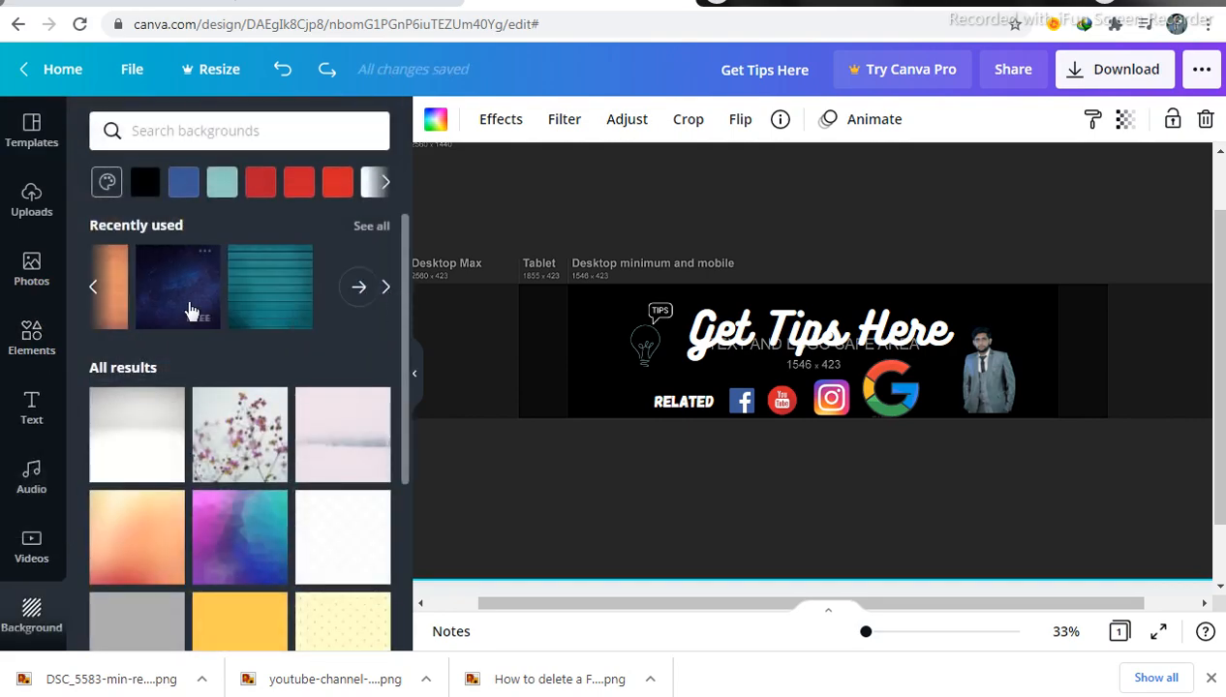
pyautogui.click(178, 307)
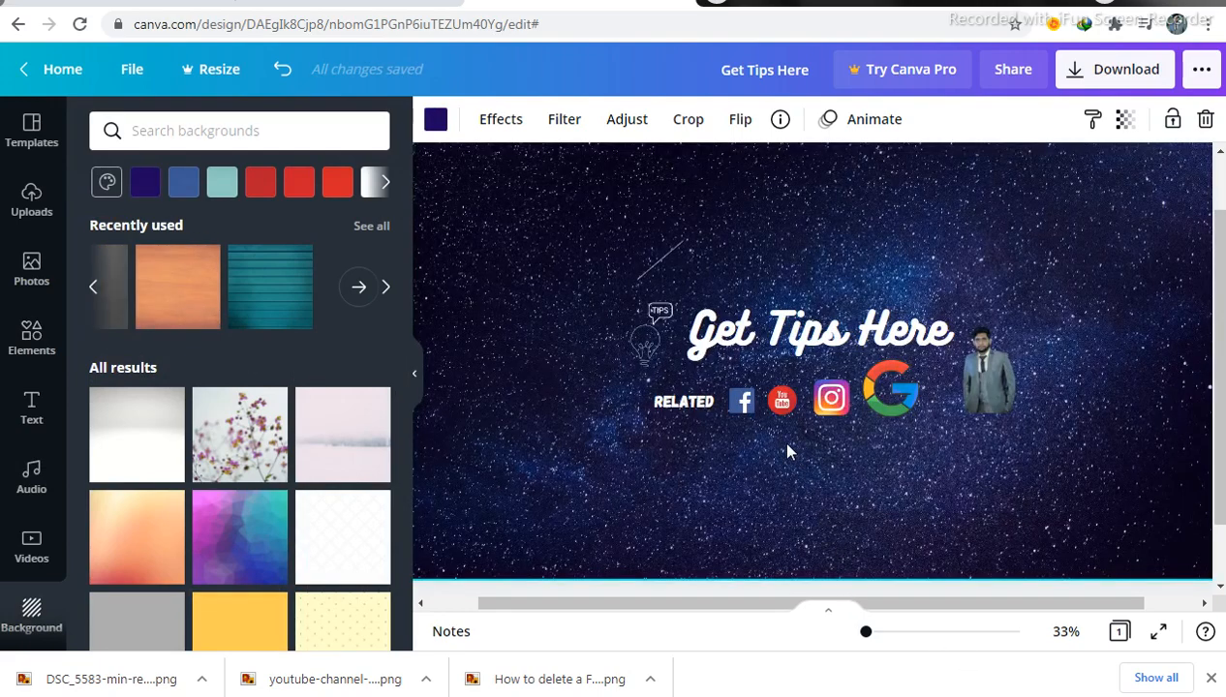
# Recolour the light bulb graphic below the TIPS speech bubble to white
pyautogui.click(645, 350)
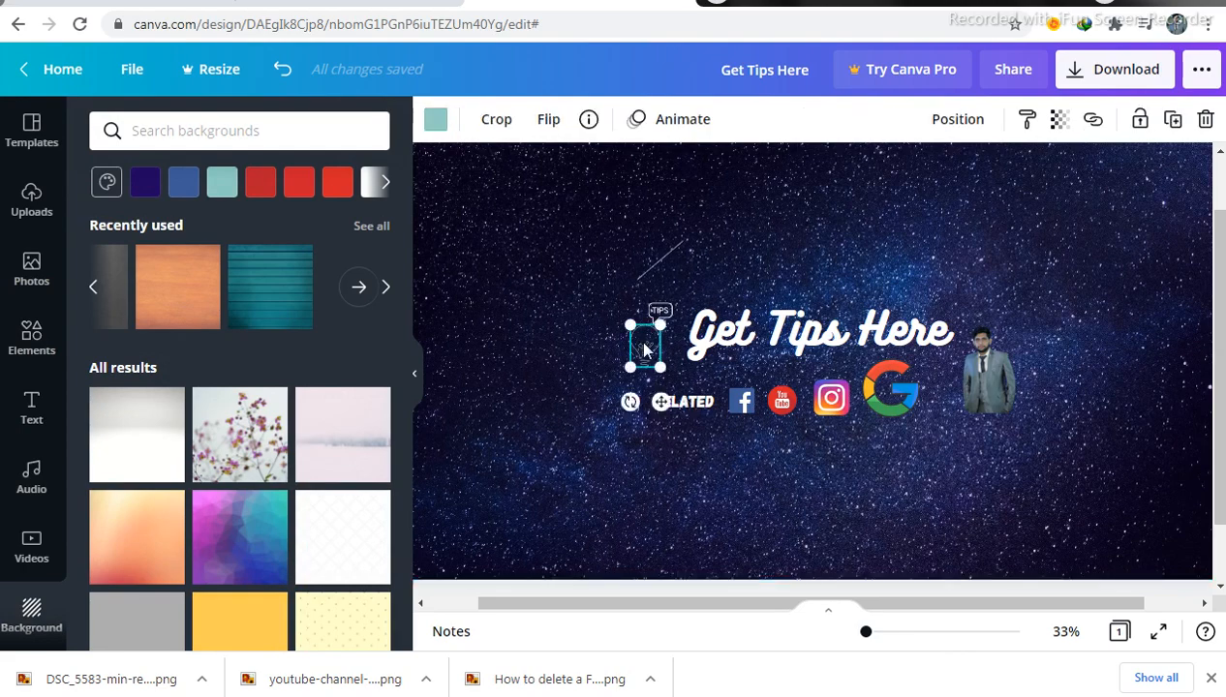
pyautogui.click(435, 118)
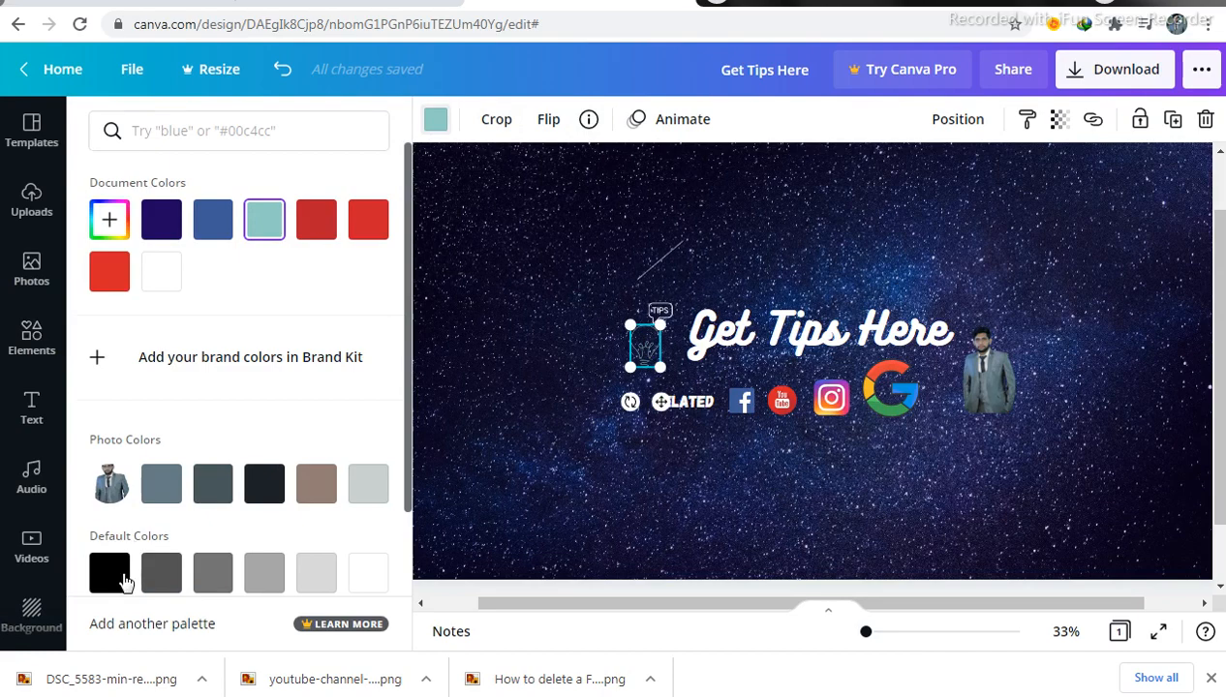
pyautogui.click(109, 572)
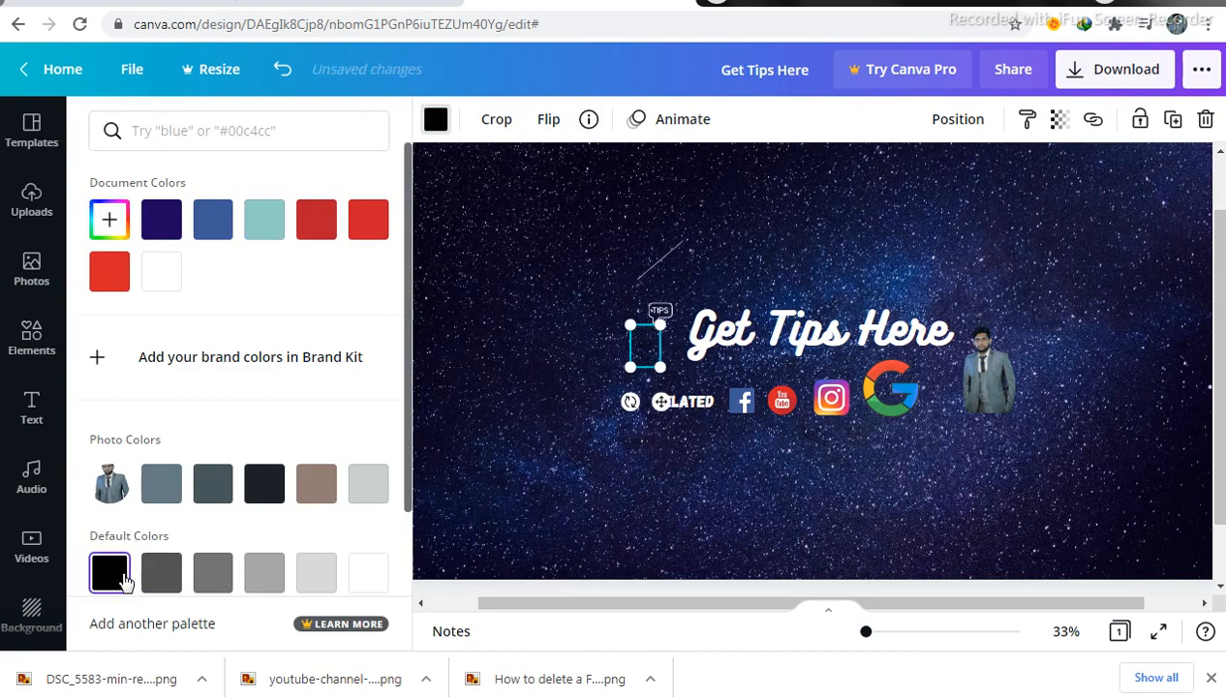
pyautogui.click(357, 568)
pyautogui.click(634, 472)
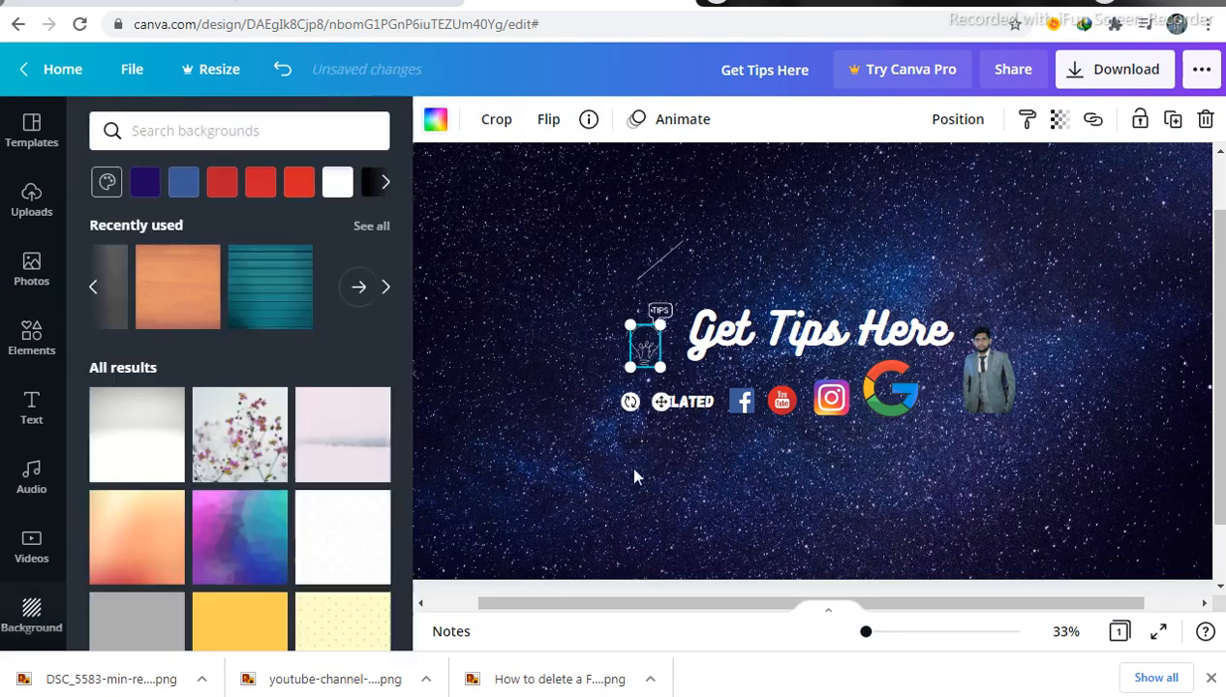
pyautogui.click(634, 474)
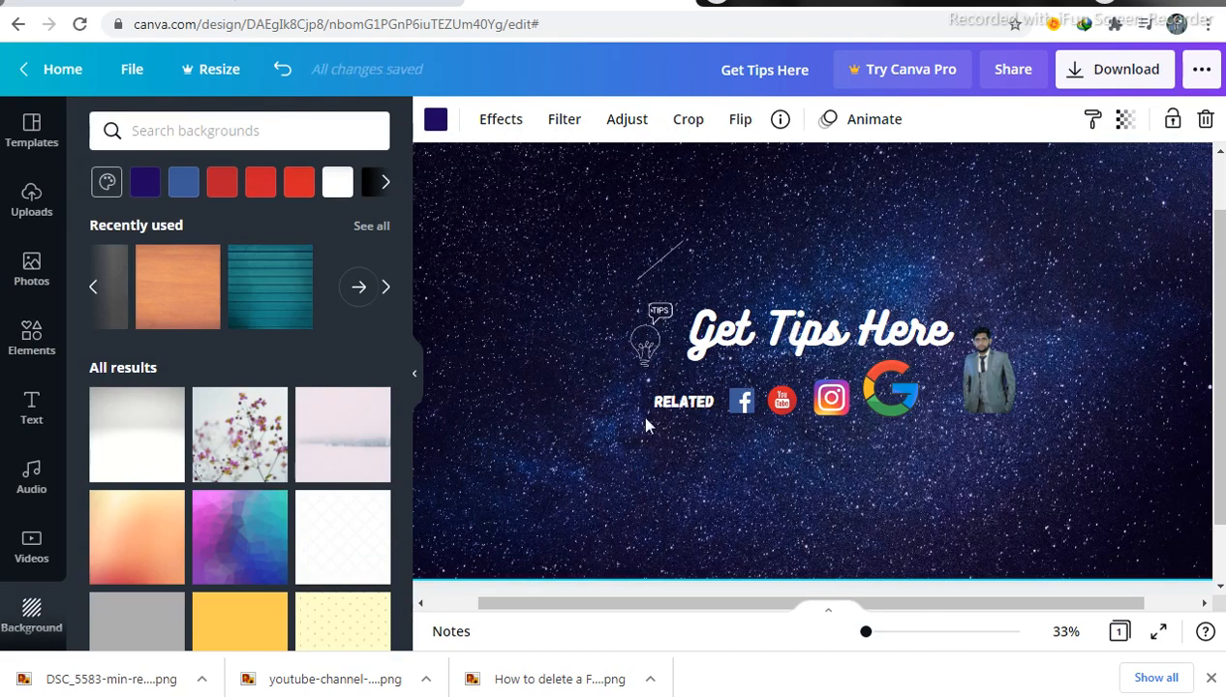
pyautogui.doubleClick(489, 224)
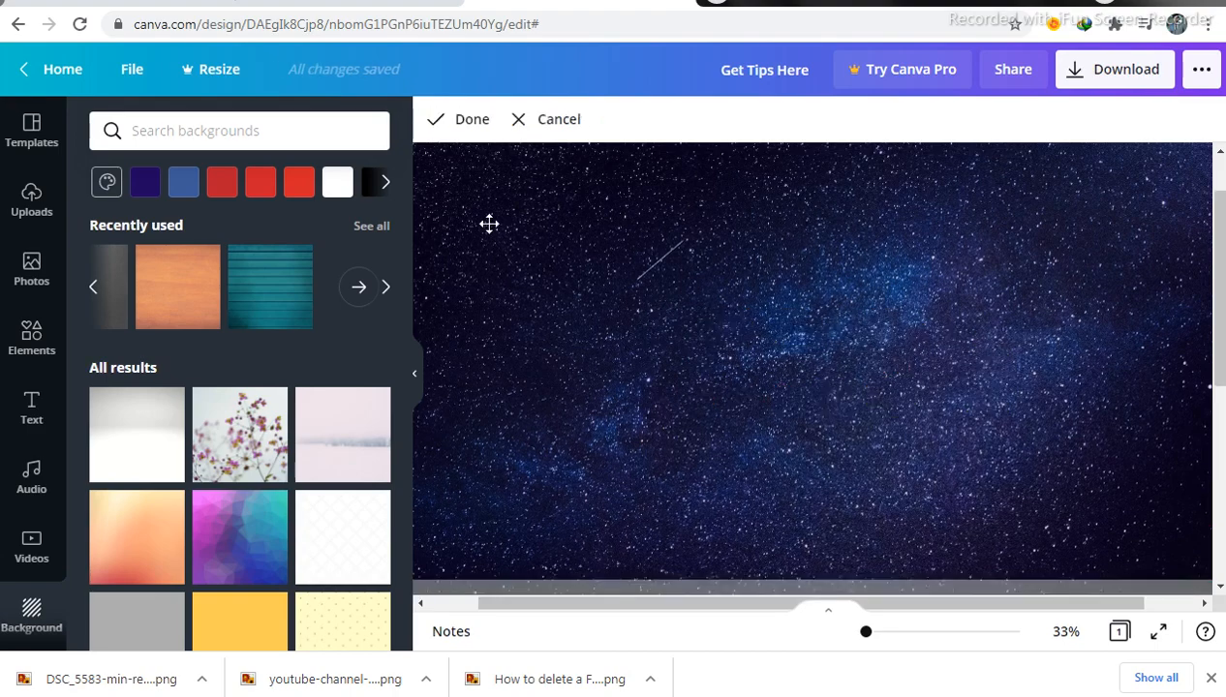
pyautogui.click(457, 123)
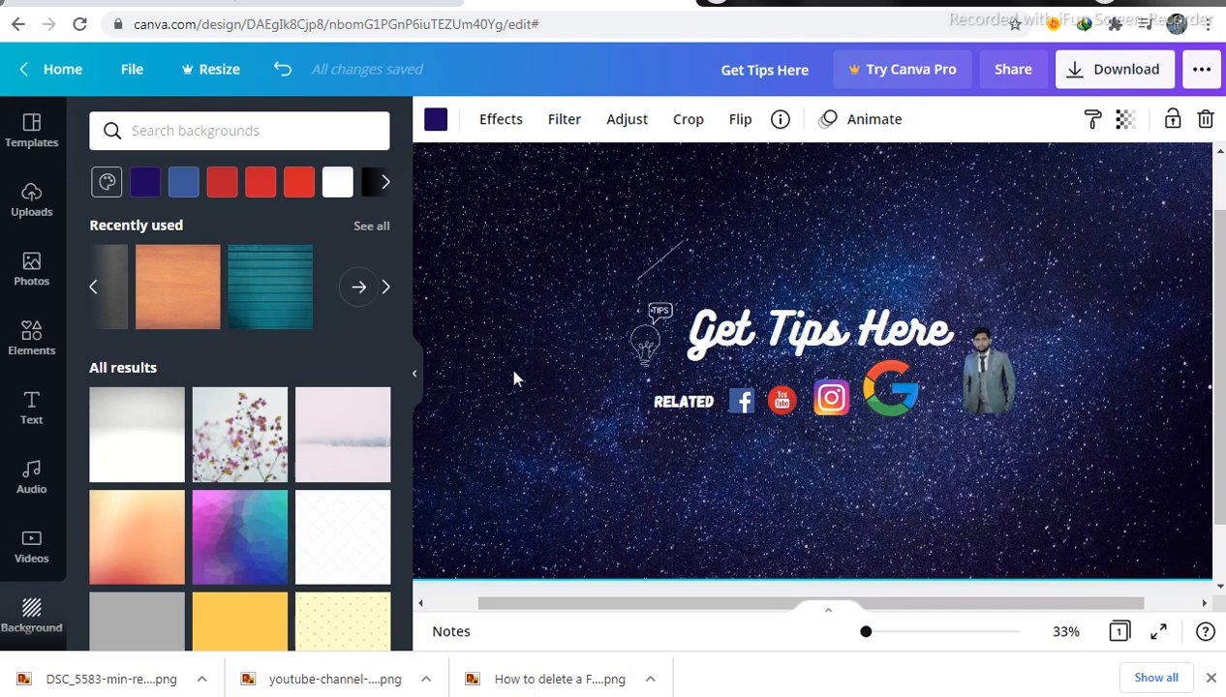
# Search the elements for "fireworks" and place the free multicoloured firework with small red stars beside the light bulb graphic, away from the heading
pyautogui.click(27, 344)
pyautogui.click(236, 141)
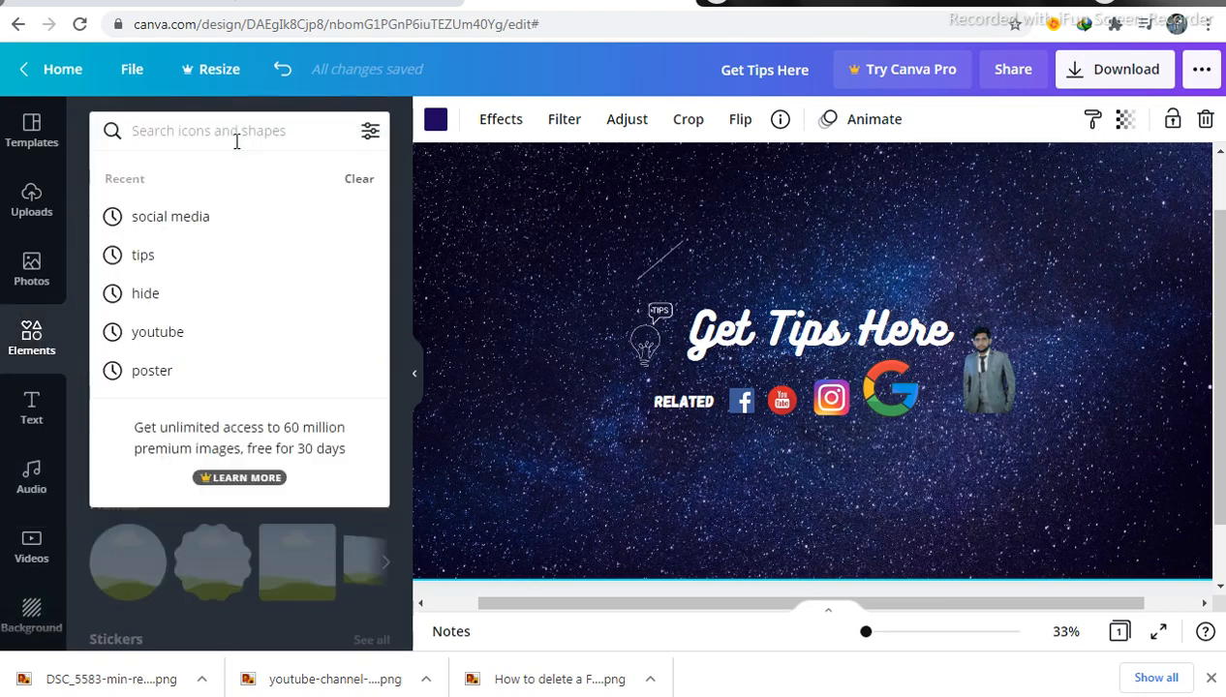
pyautogui.write('fi')
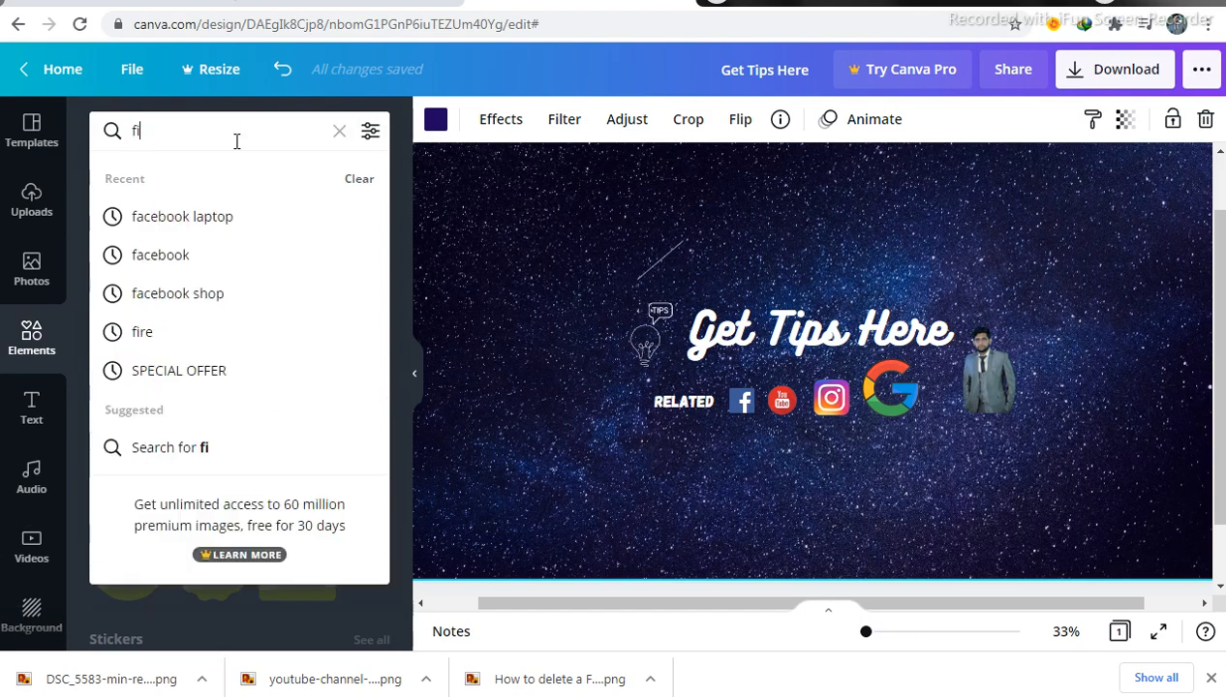
pyautogui.write('rev')
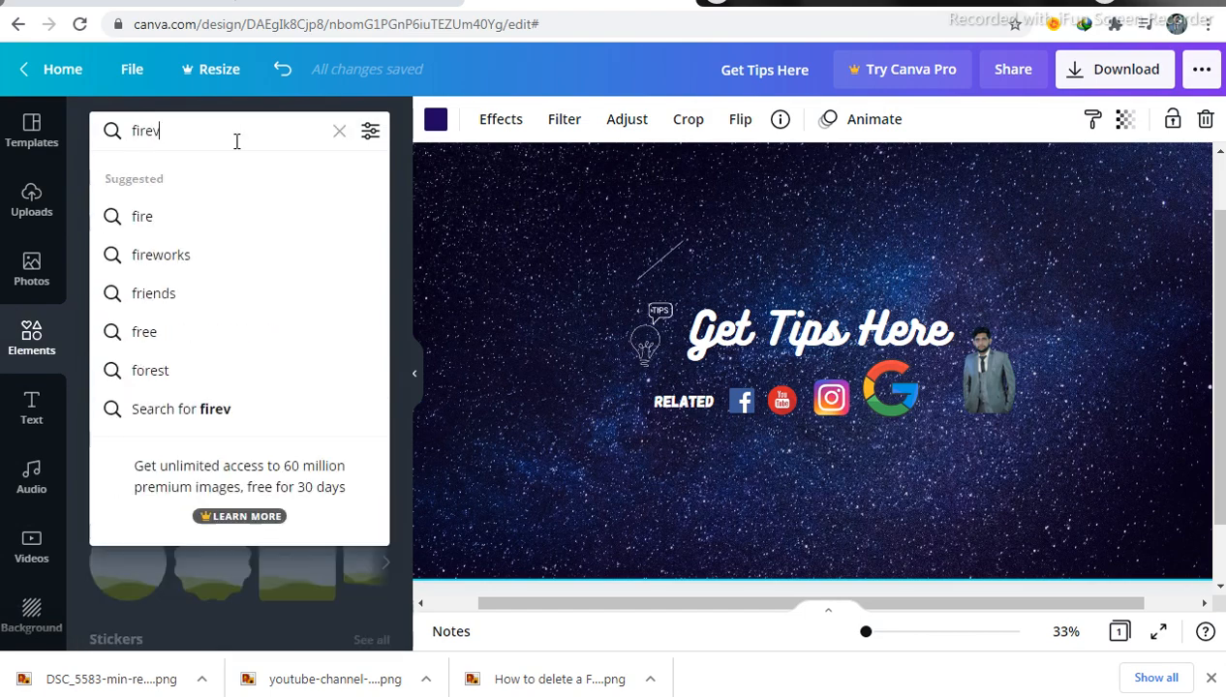
pyautogui.click(283, 261)
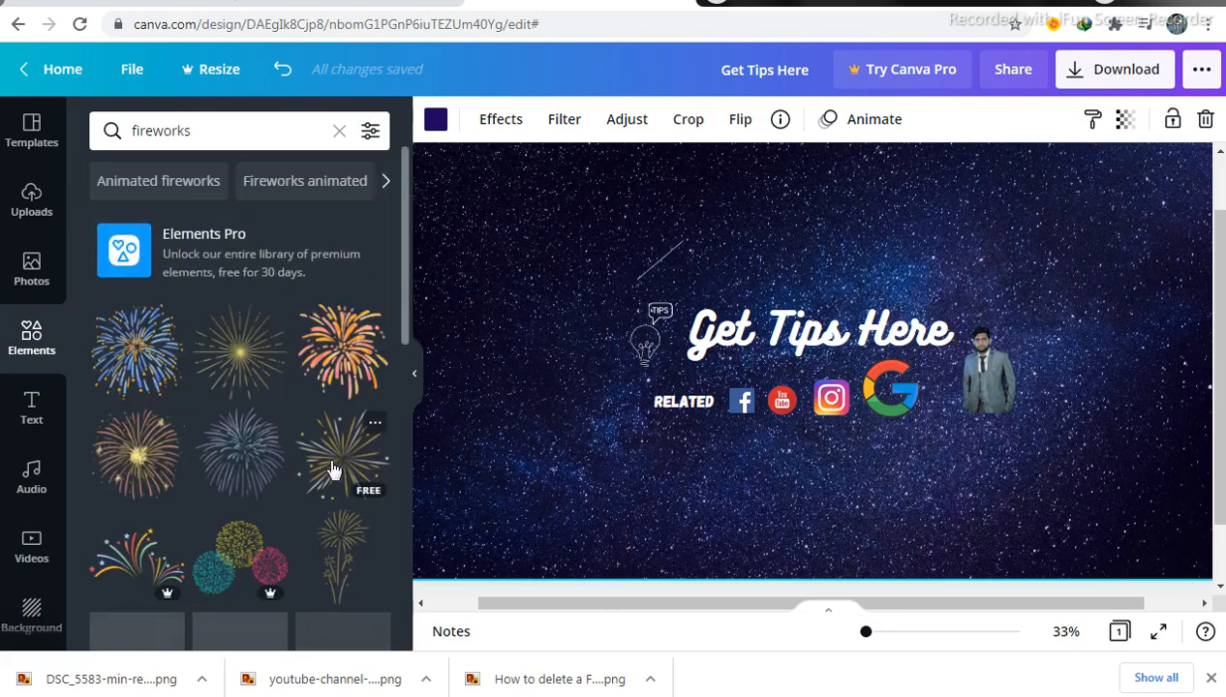
pyautogui.scroll(-2, 184, 460)
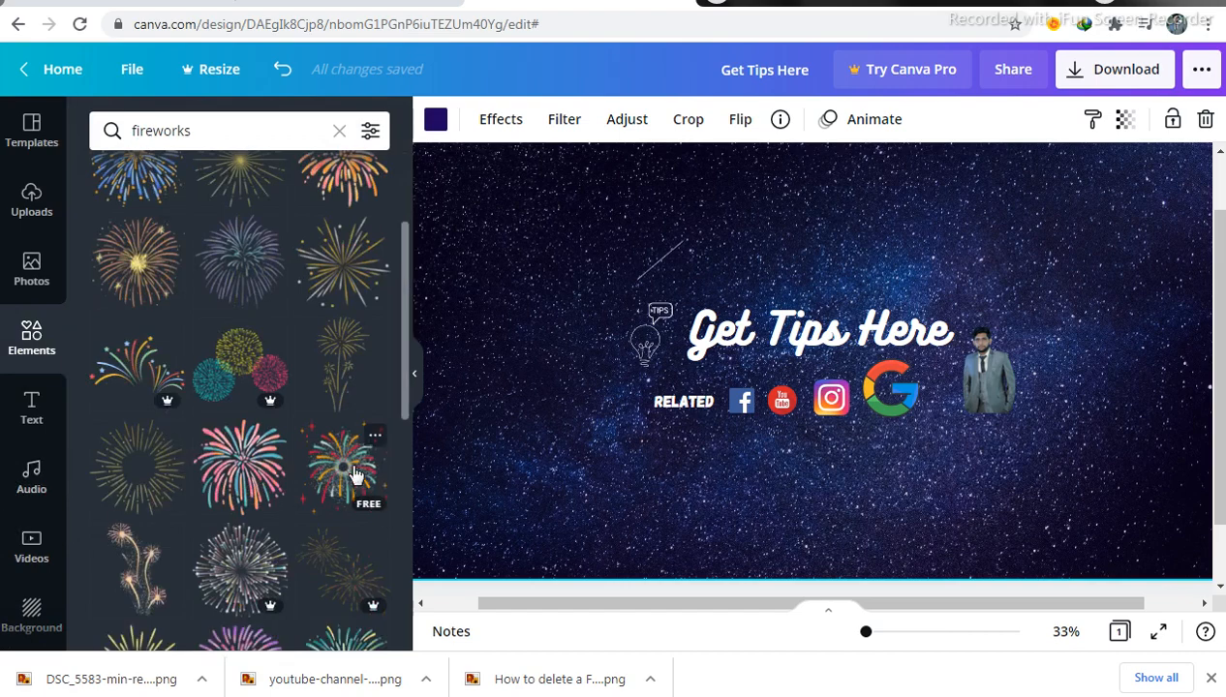
pyautogui.moveTo(354, 473); pyautogui.dragTo(519, 353)
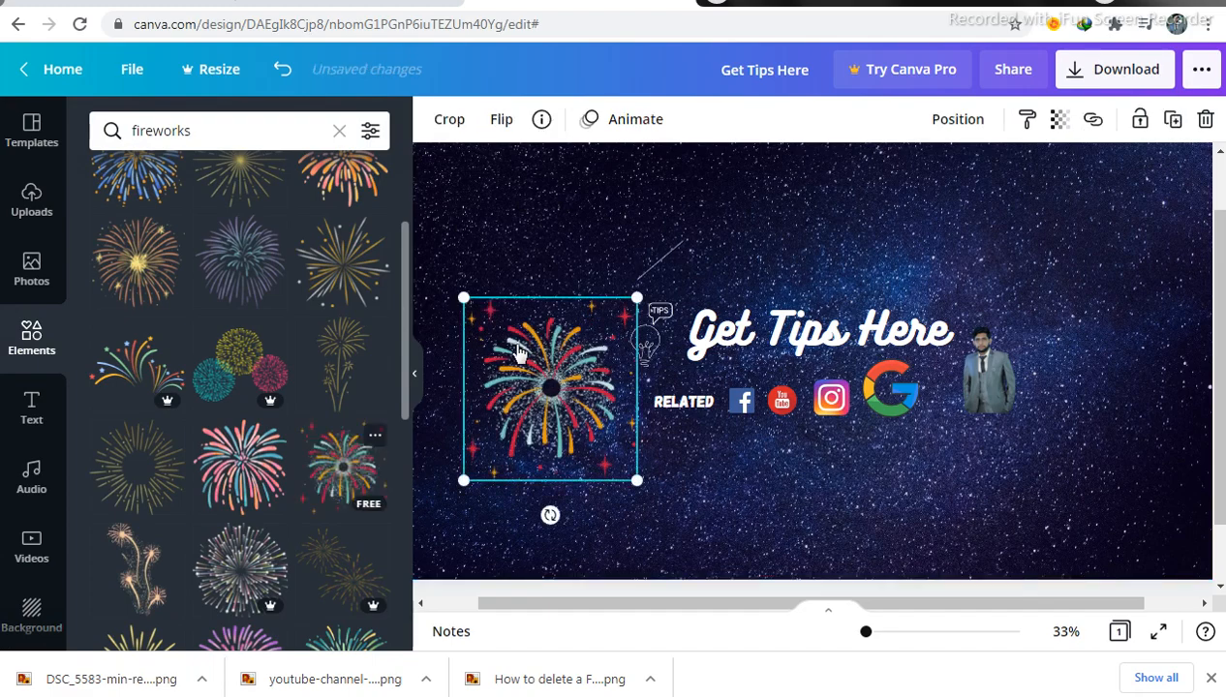
# Shrink the multicoloured firework and move it away from the light bulb, towards the banner's outer edge
pyautogui.moveTo(463, 479); pyautogui.dragTo(526, 426)
pyautogui.moveTo(573, 386); pyautogui.dragTo(507, 389)
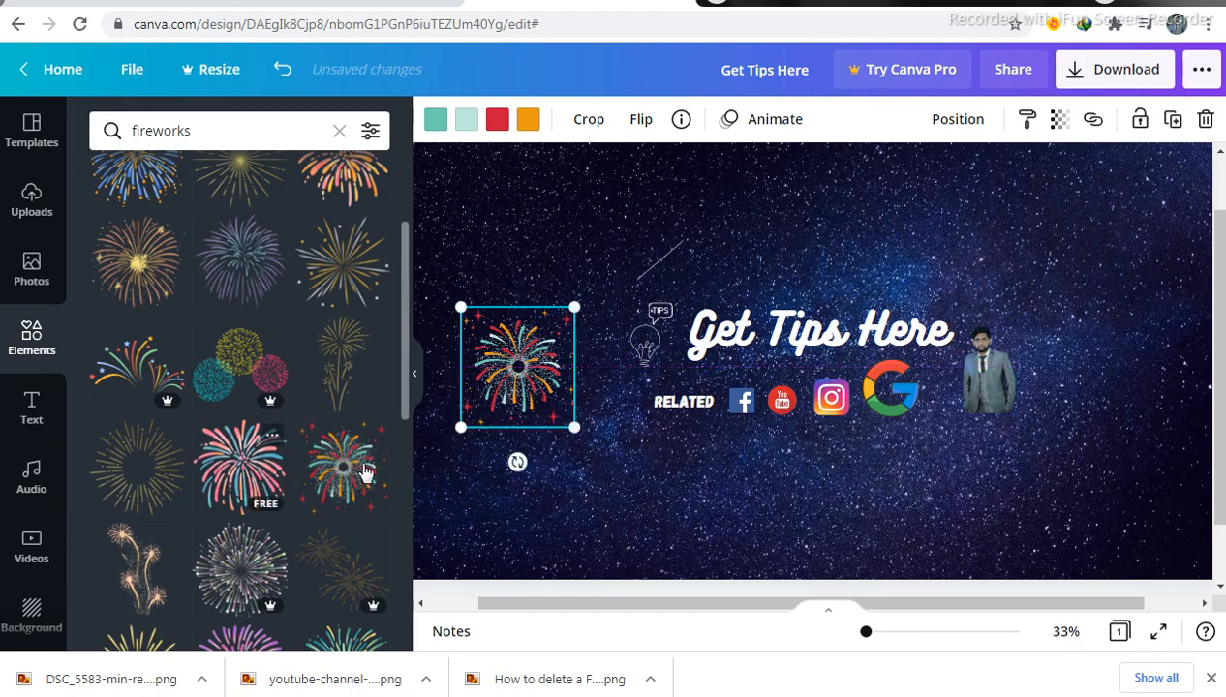
# Try the free pale pink firework on the empty side of the portrait and delete it
pyautogui.scroll(-3, 256, 426)
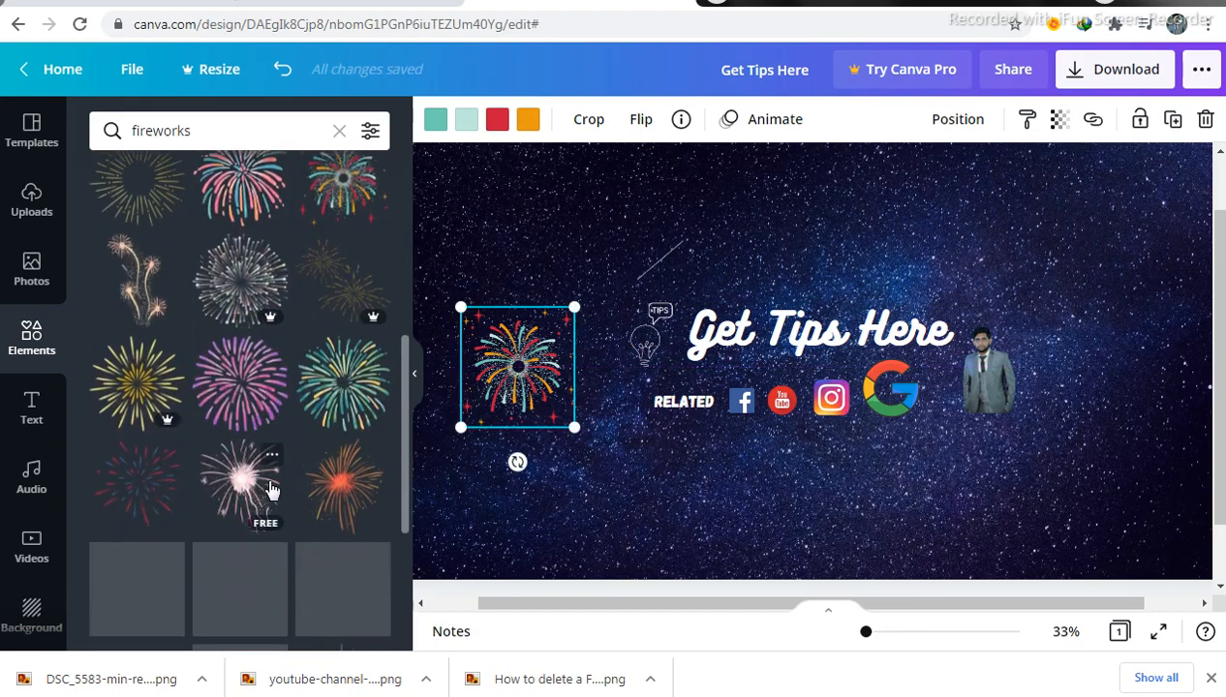
pyautogui.moveTo(258, 484); pyautogui.dragTo(1114, 345)
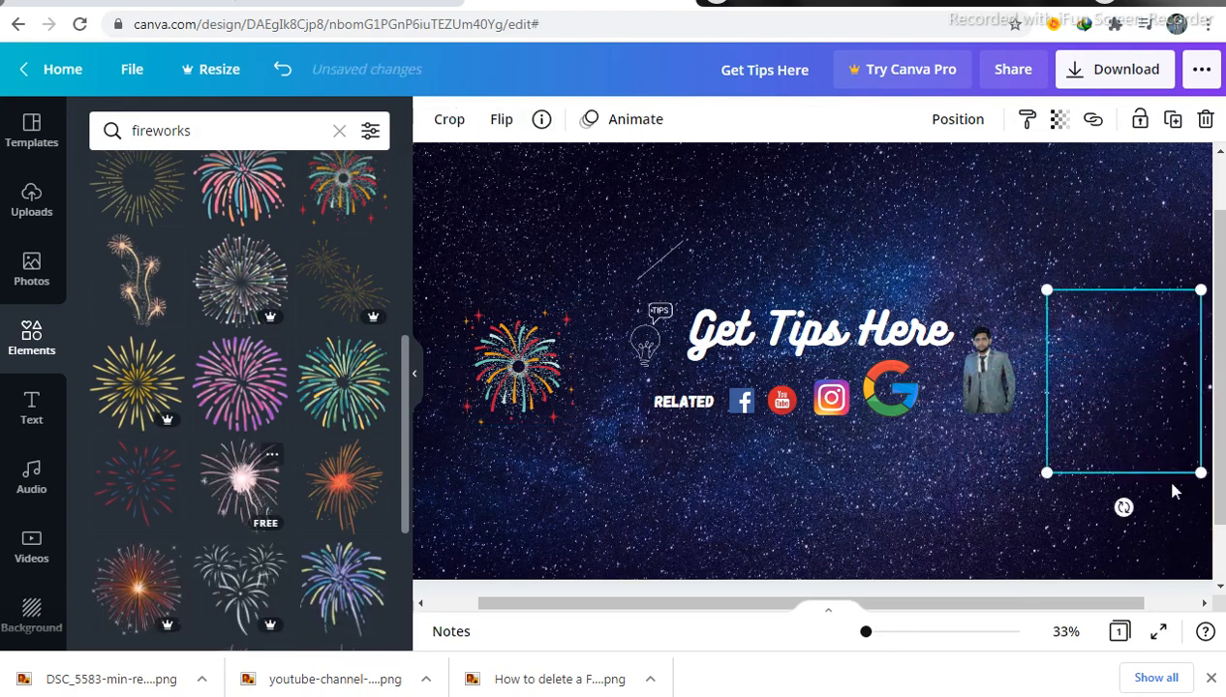
pyautogui.click(1204, 119)
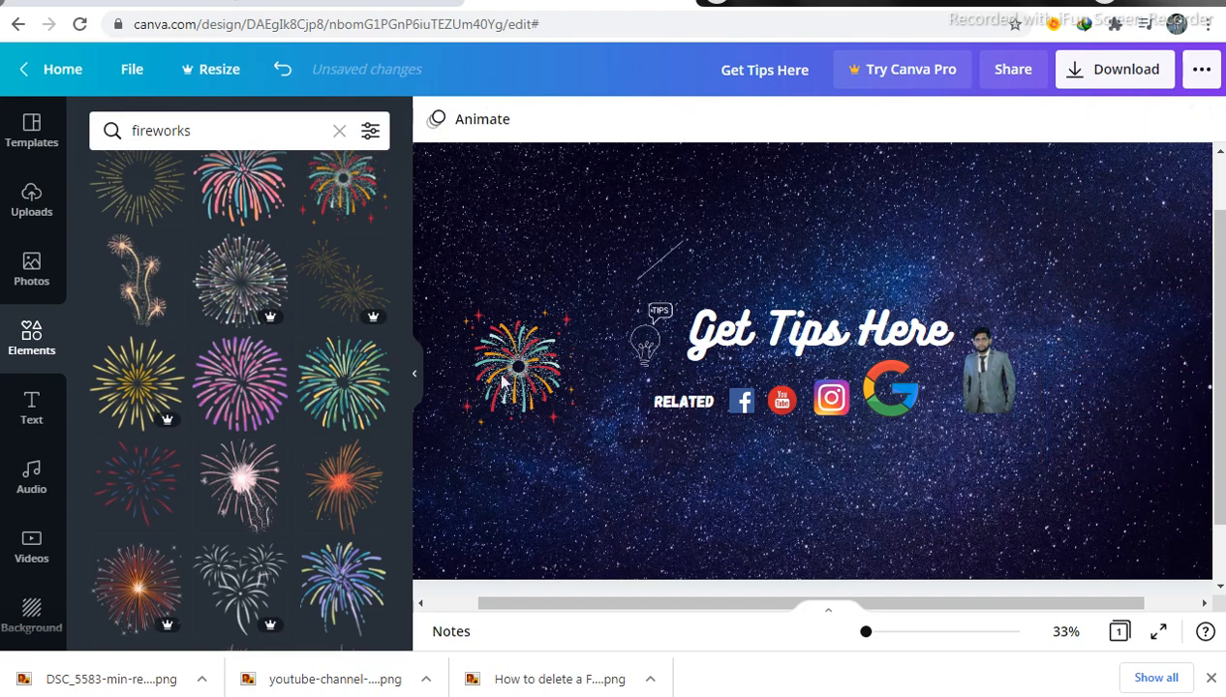
# Place the orange and gold firework with small yellow stars on the empty side of the portrait, reduced in size
pyautogui.scroll(5, 328, 465)
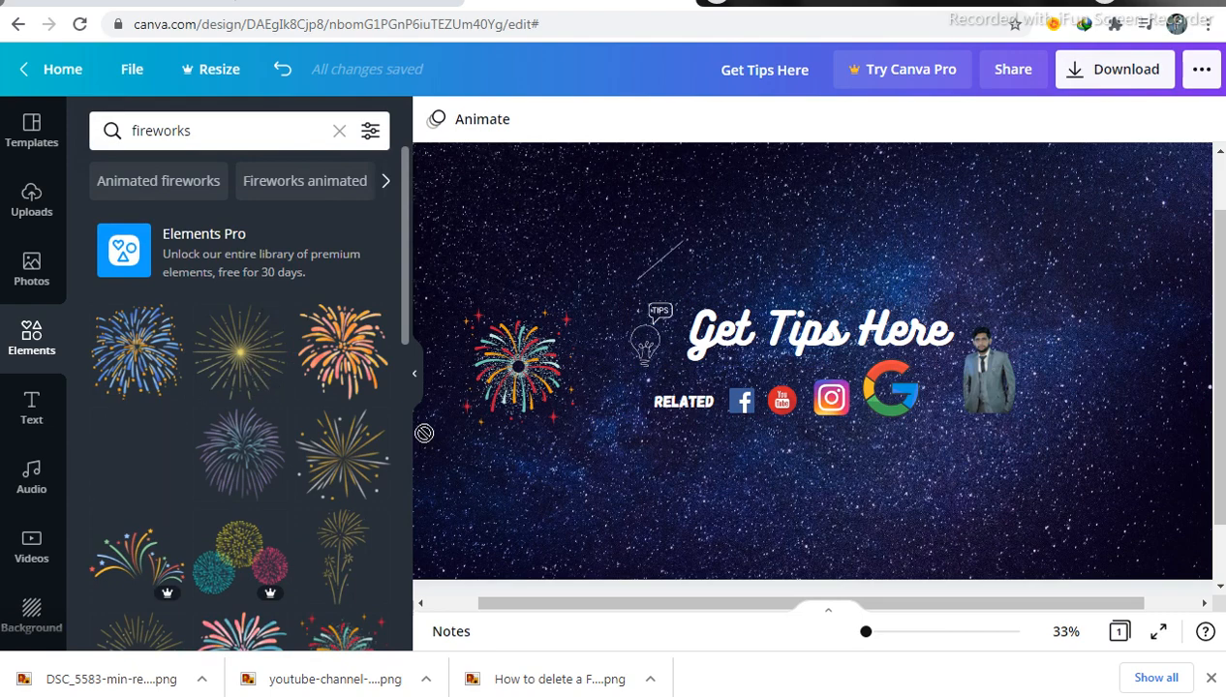
pyautogui.click(1111, 383)
pyautogui.moveTo(1062, 484); pyautogui.dragTo(1128, 423)
pyautogui.moveTo(1170, 369); pyautogui.dragTo(1118, 375)
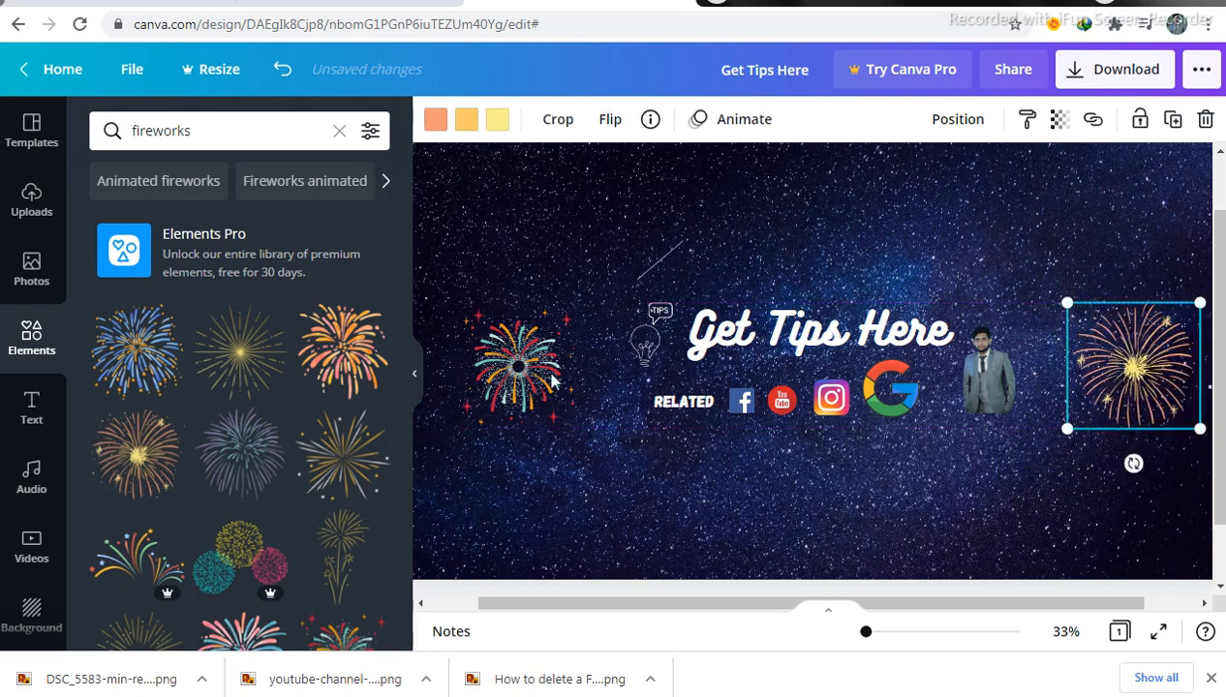
# Try the recently used orange textured background and the plain navy starry background on the banner
pyautogui.click(893, 518)
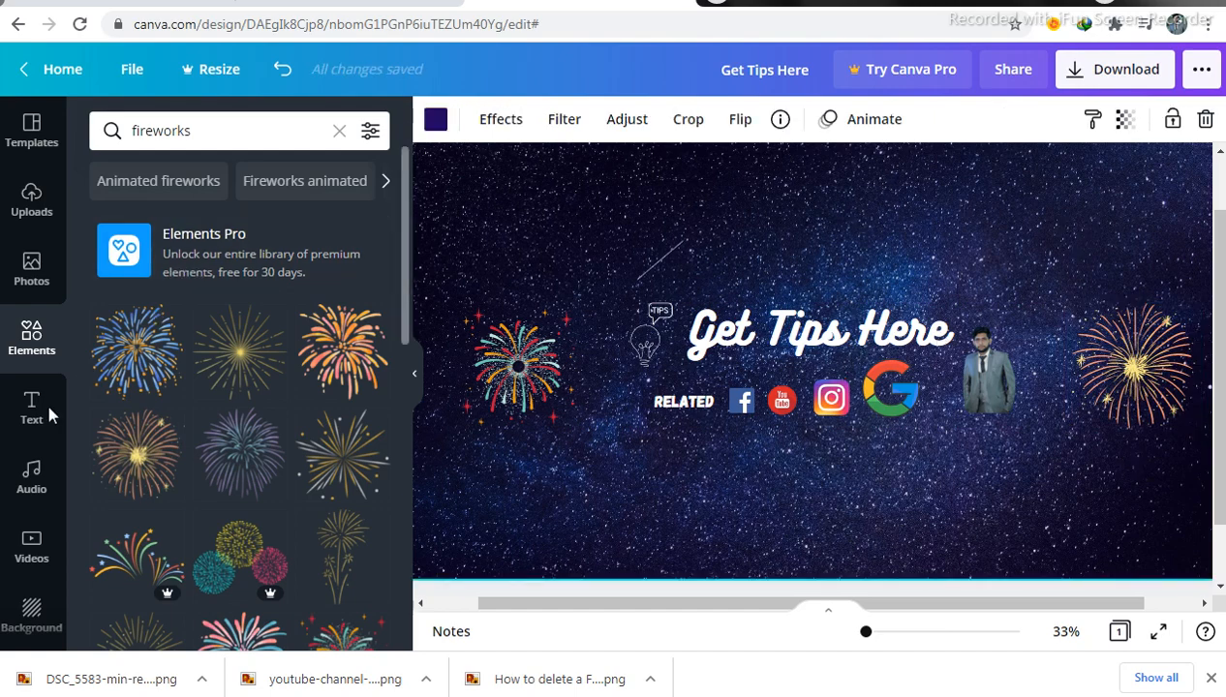
pyautogui.click(32, 620)
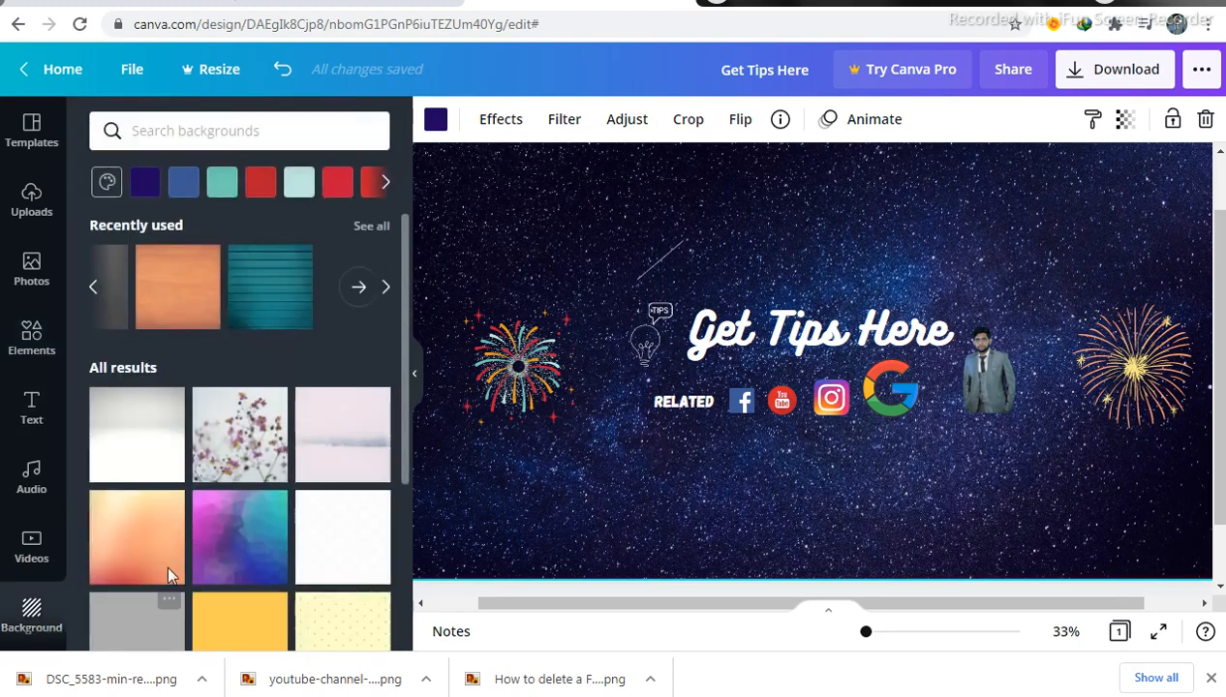
pyautogui.click(184, 312)
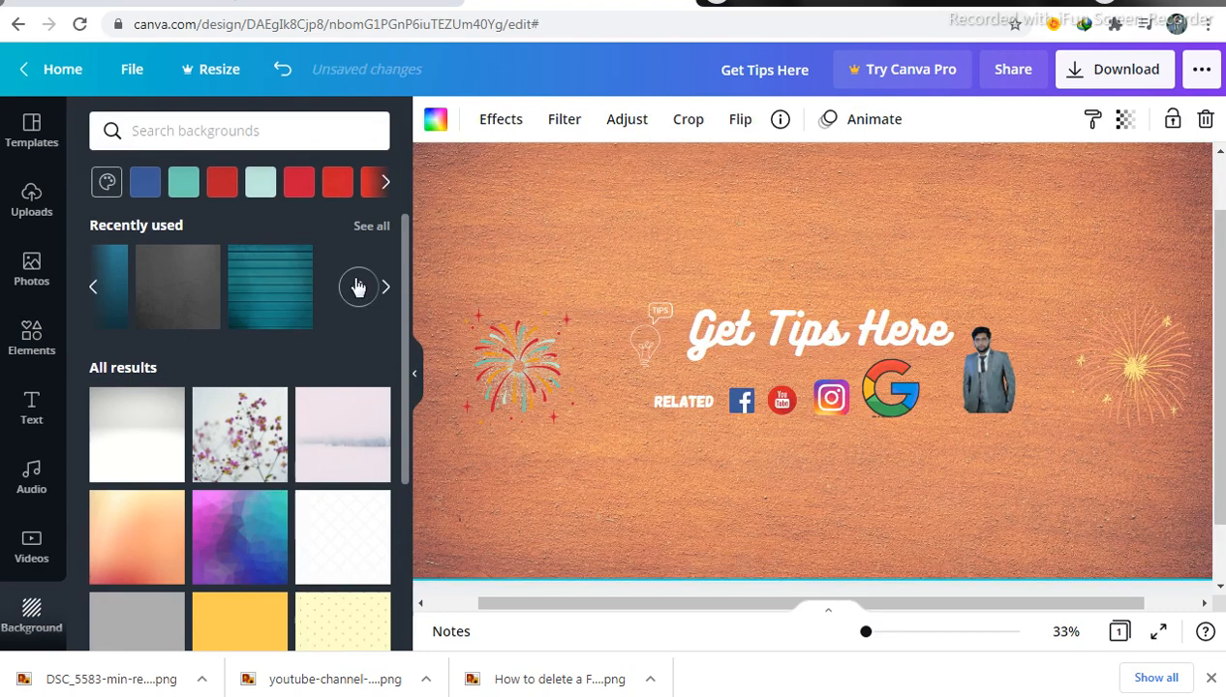
pyautogui.click(357, 287)
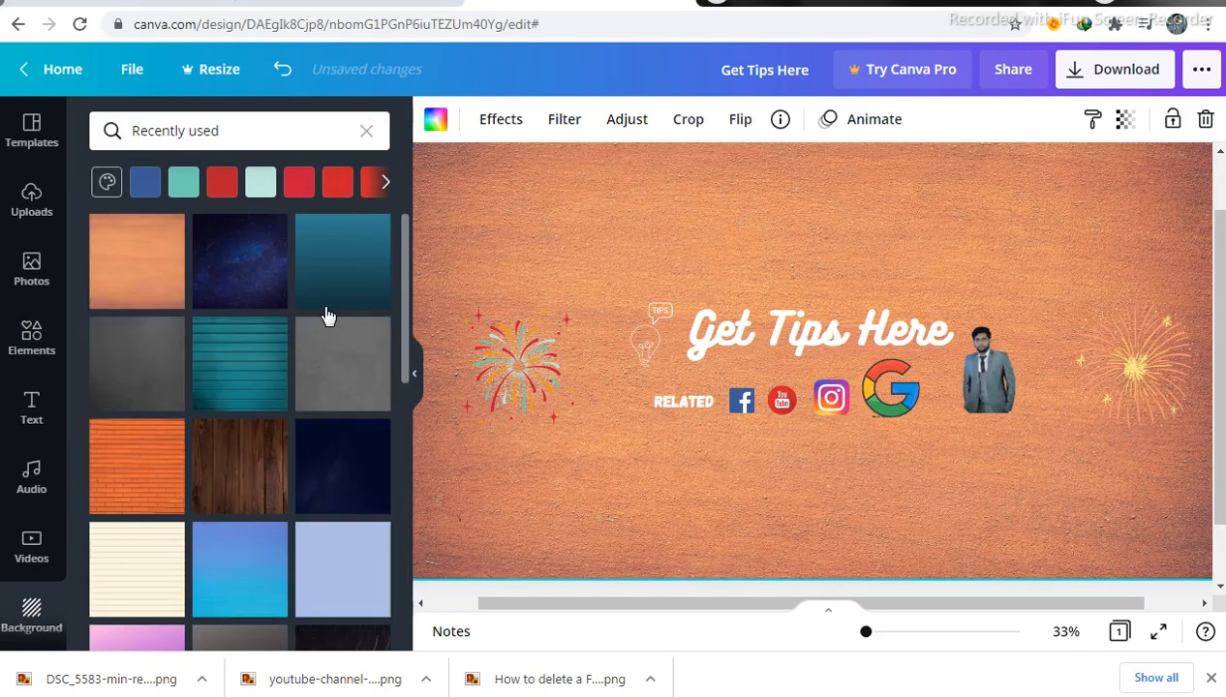
pyautogui.click(345, 461)
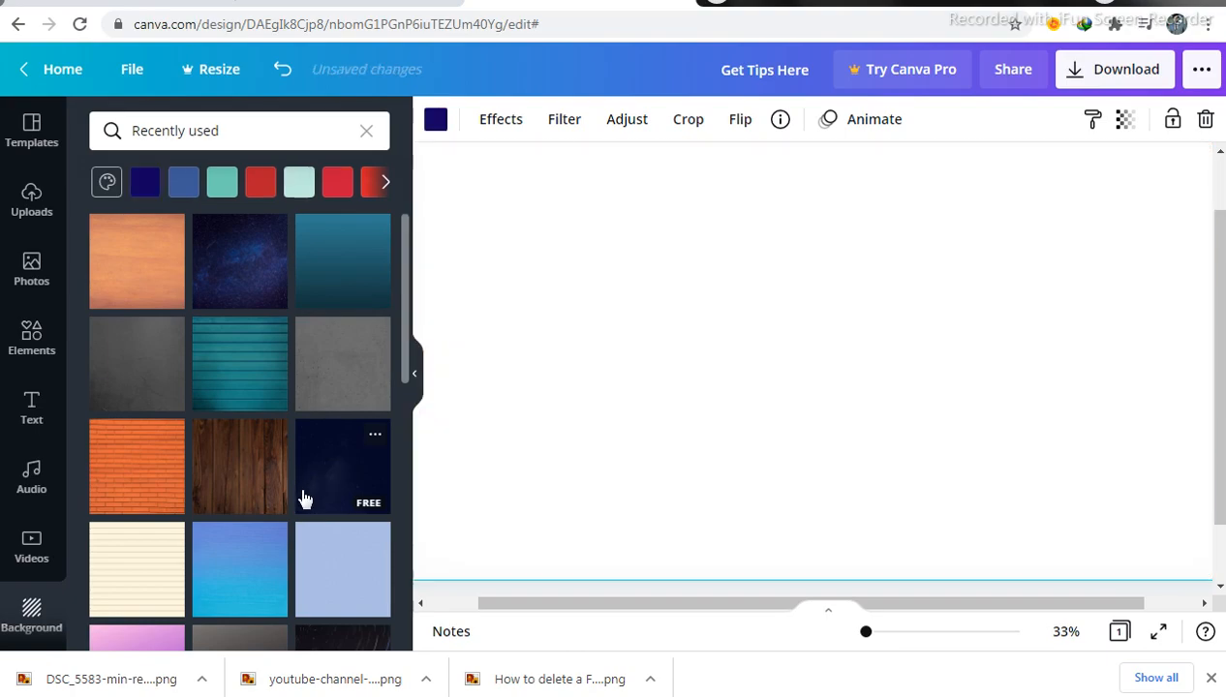
# Try the recently used star-trail, blue textured and dark grey gradient backgrounds on the banner
pyautogui.scroll(-1, 310, 489)
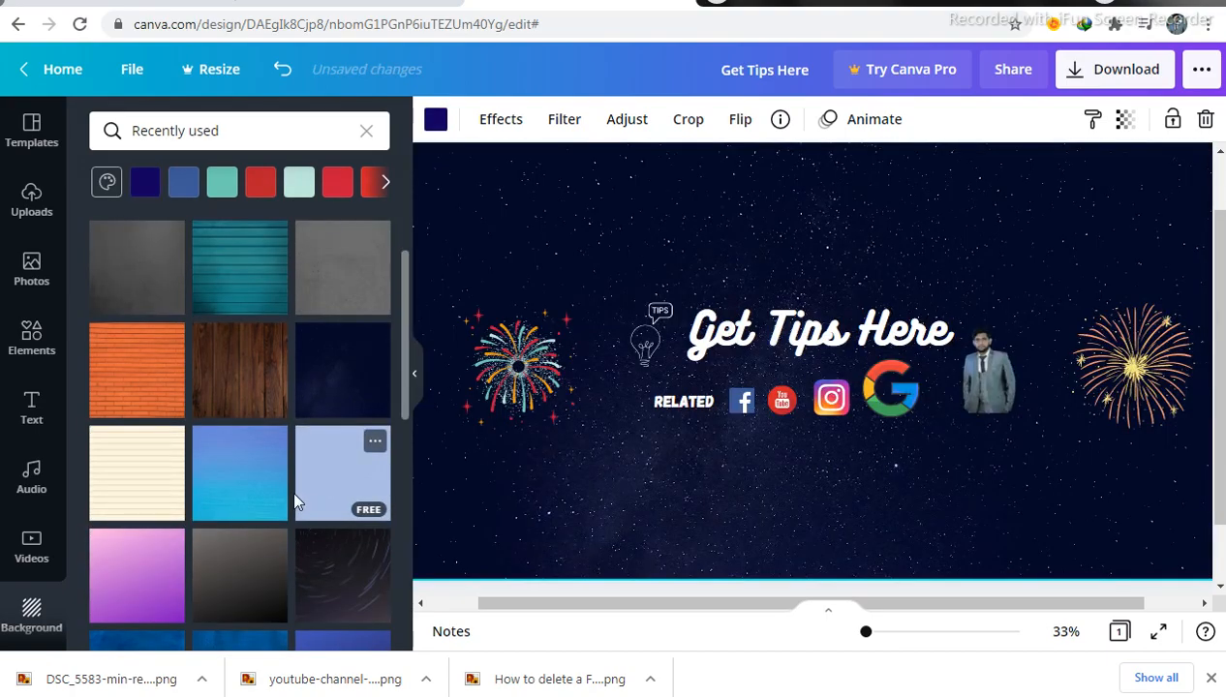
pyautogui.scroll(-2, 310, 511)
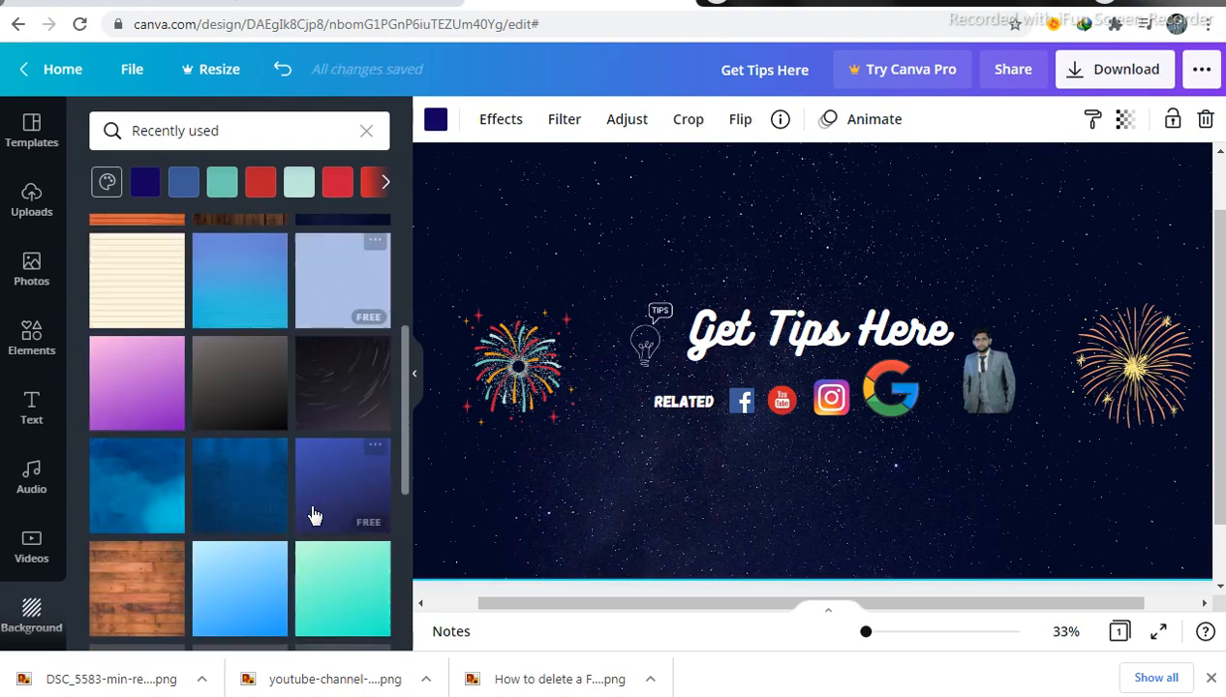
pyautogui.click(327, 404)
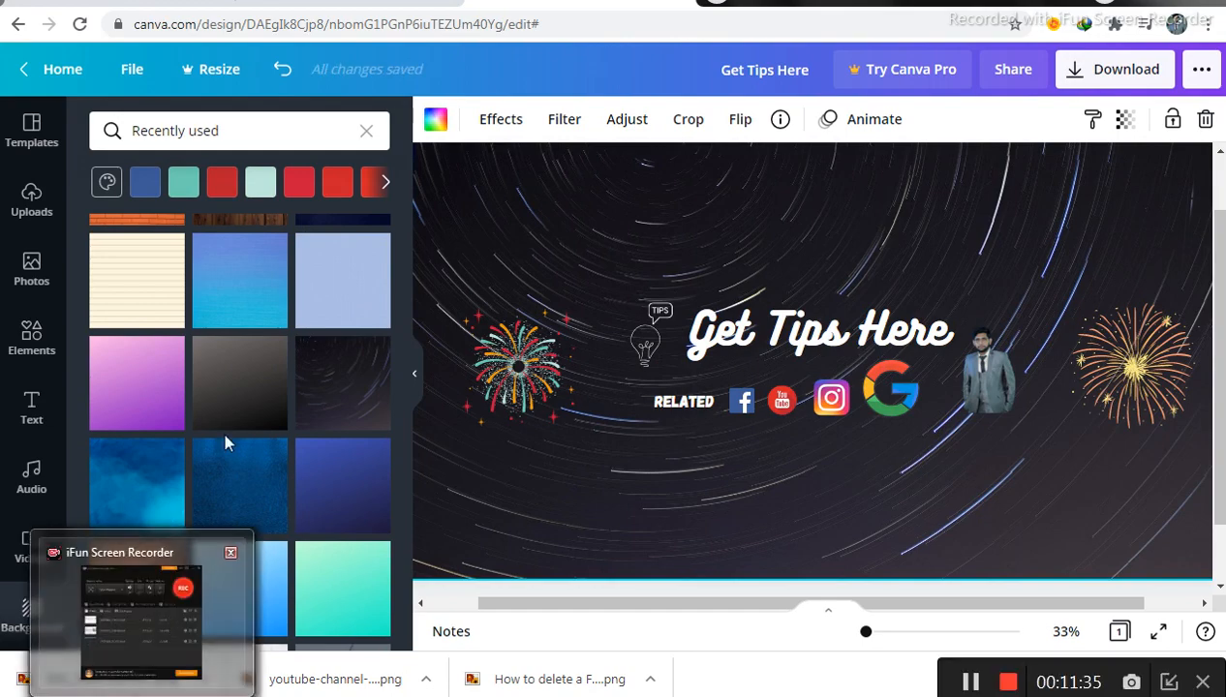
pyautogui.click(232, 493)
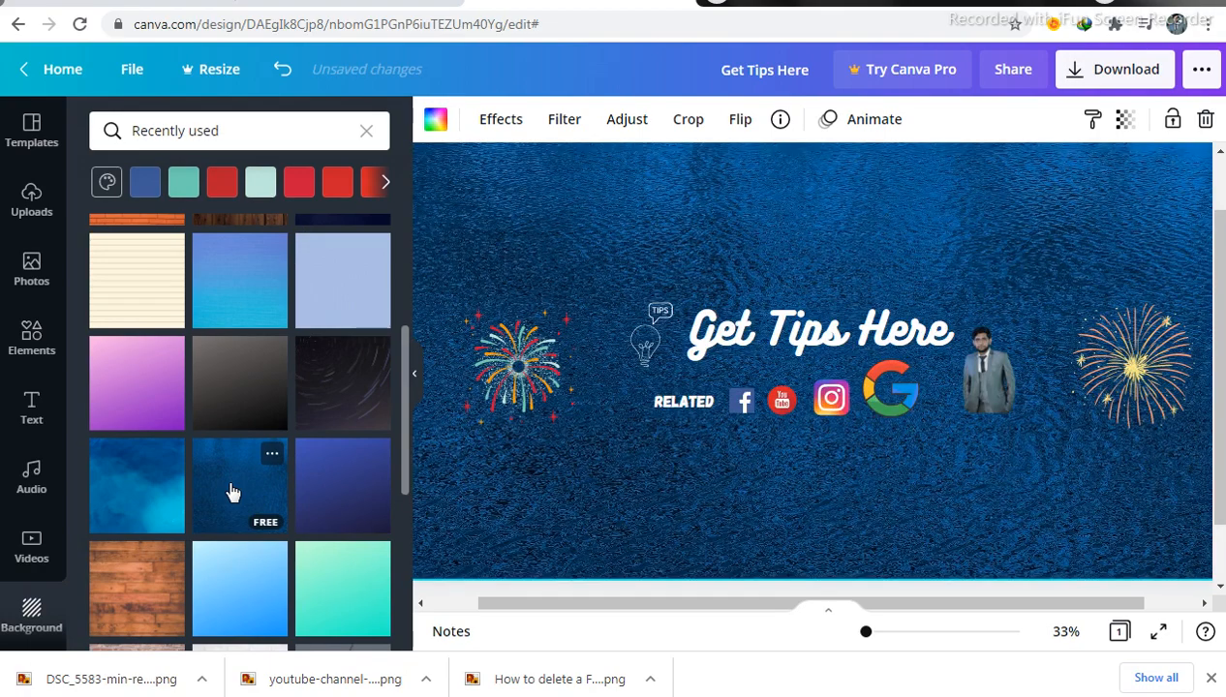
pyautogui.click(248, 398)
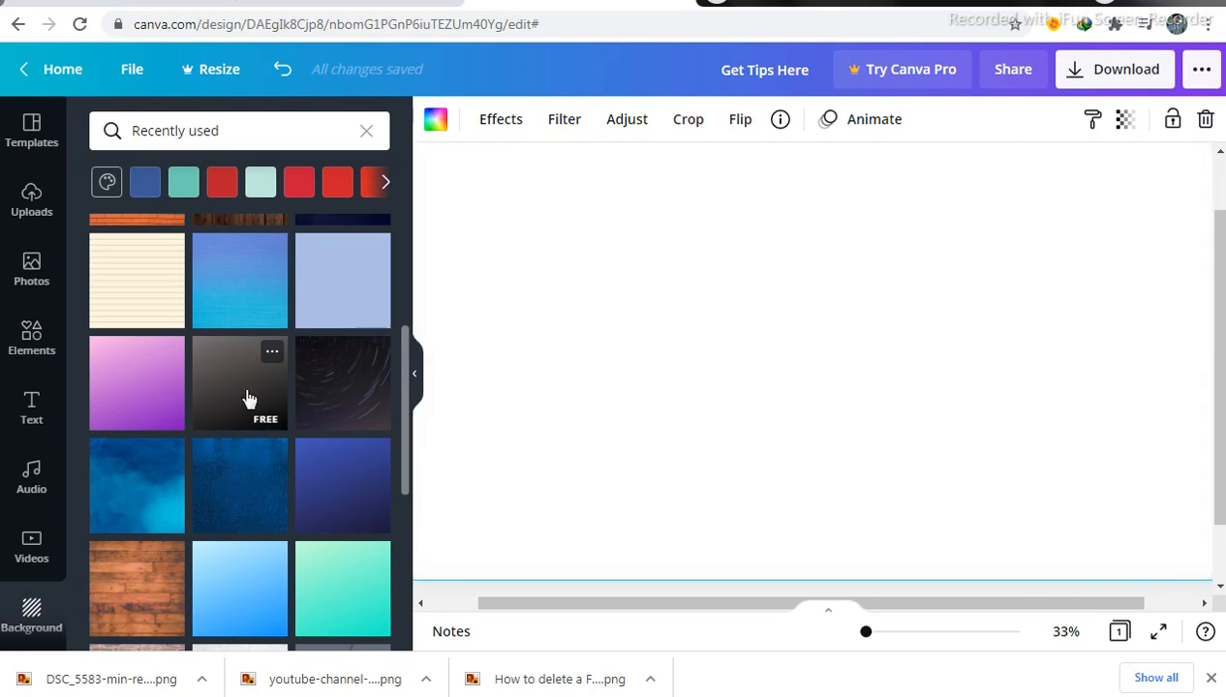
# Set the banner's background to the recently used starry night sky that fades to a light glow at the horizon
pyautogui.scroll(-2, 248, 455)
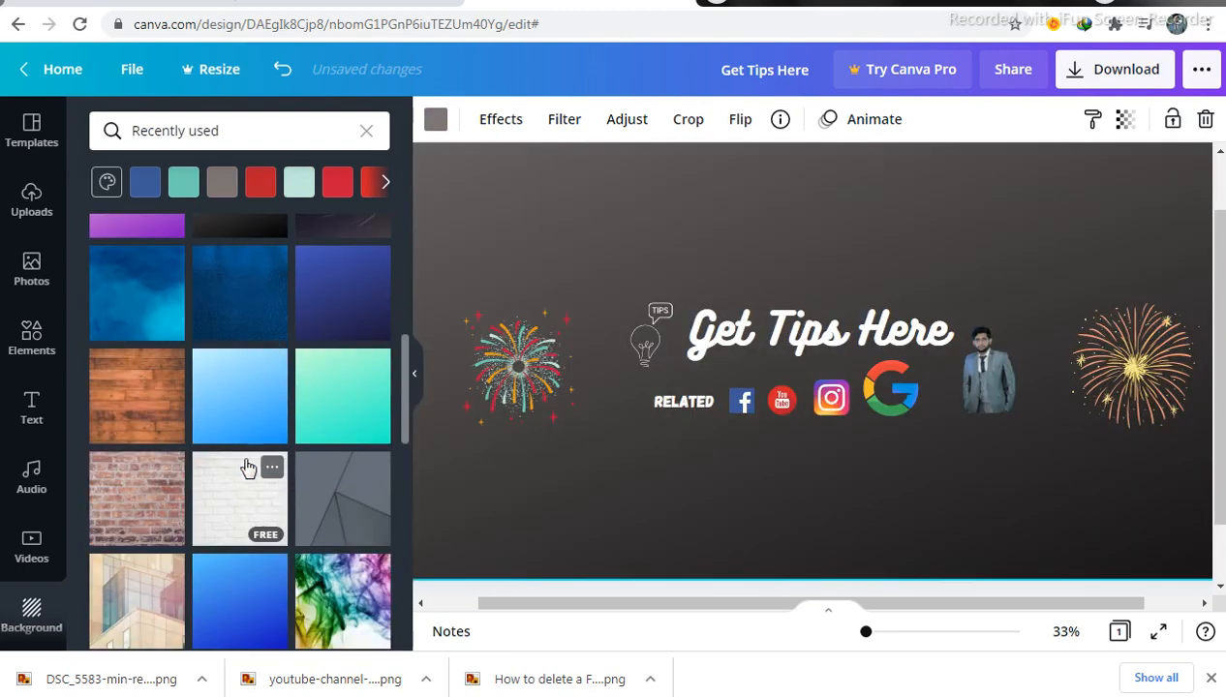
pyautogui.scroll(-2, 238, 482)
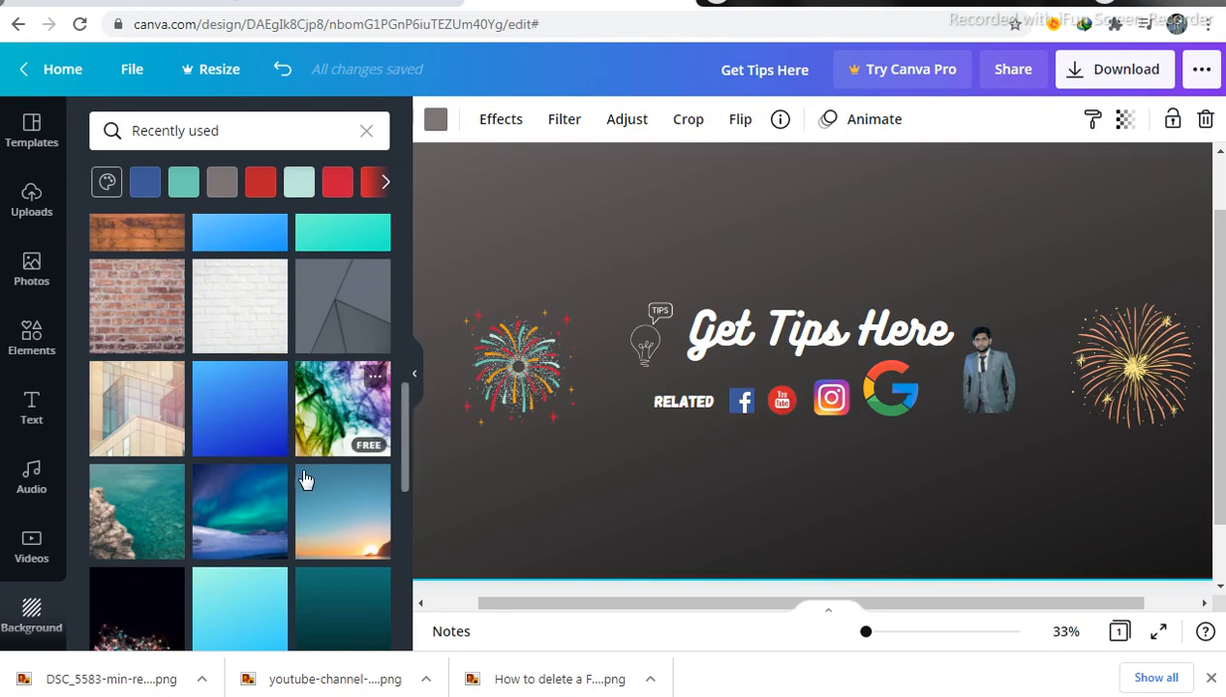
pyautogui.scroll(-1, 301, 474)
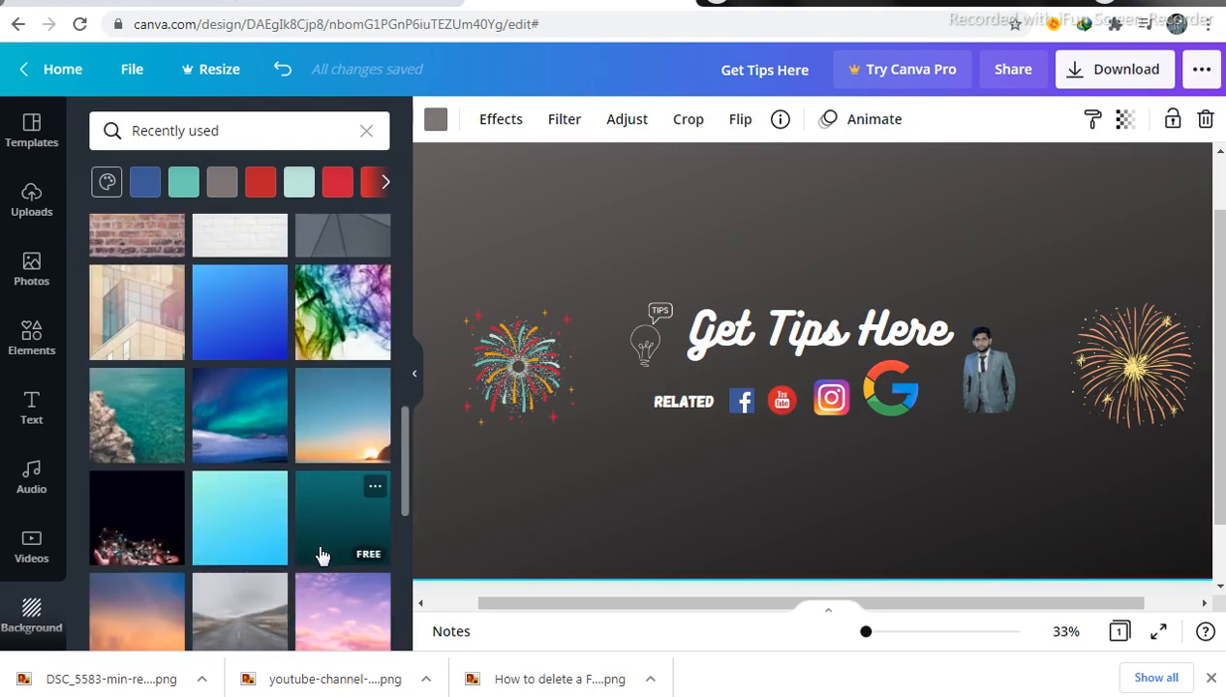
pyautogui.scroll(-1, 323, 557)
pyautogui.scroll(-1, 308, 552)
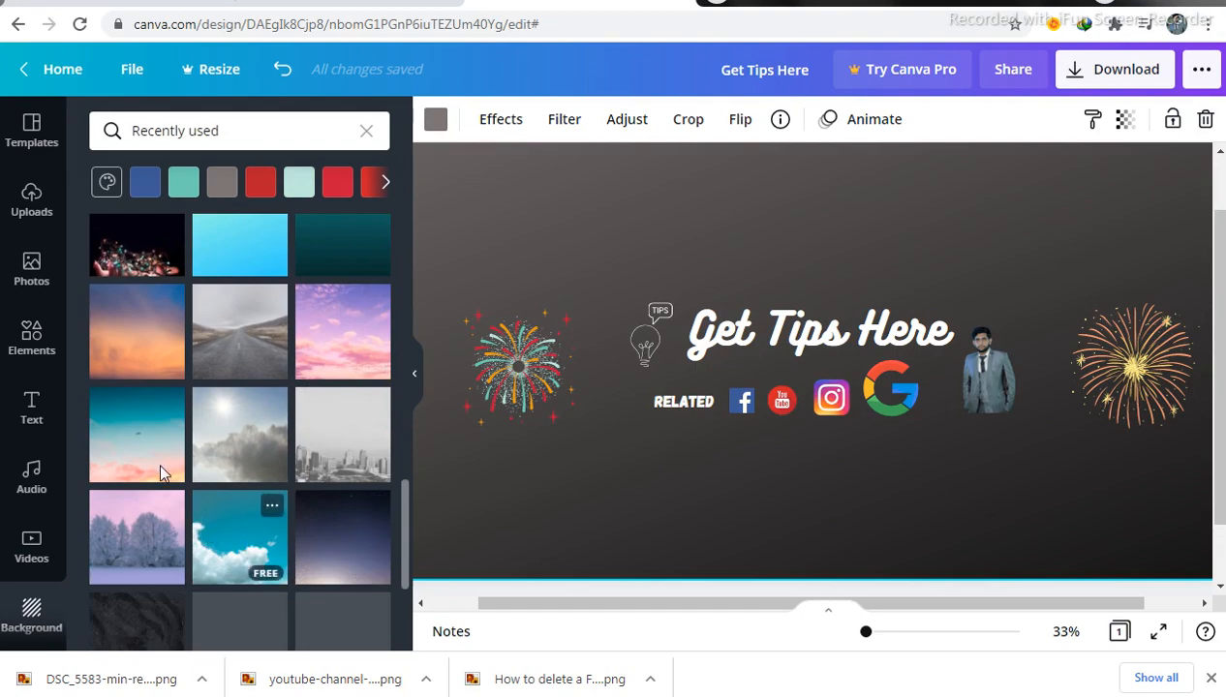
pyautogui.scroll(-1, 322, 481)
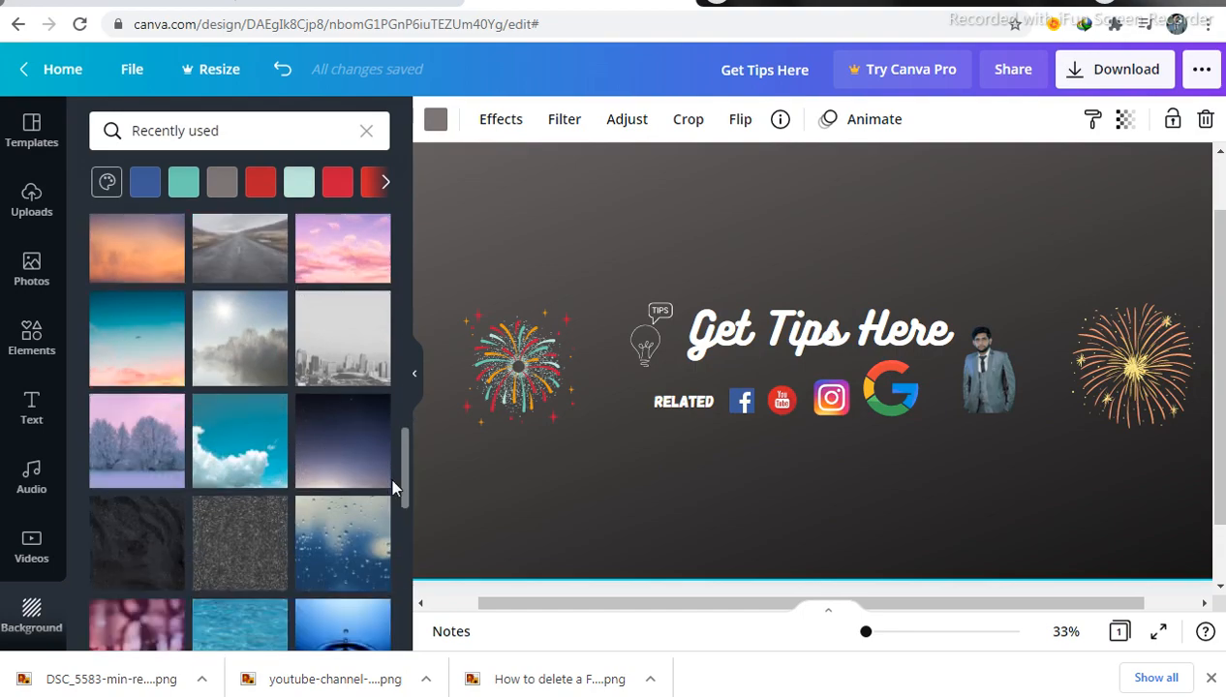
pyautogui.click(345, 452)
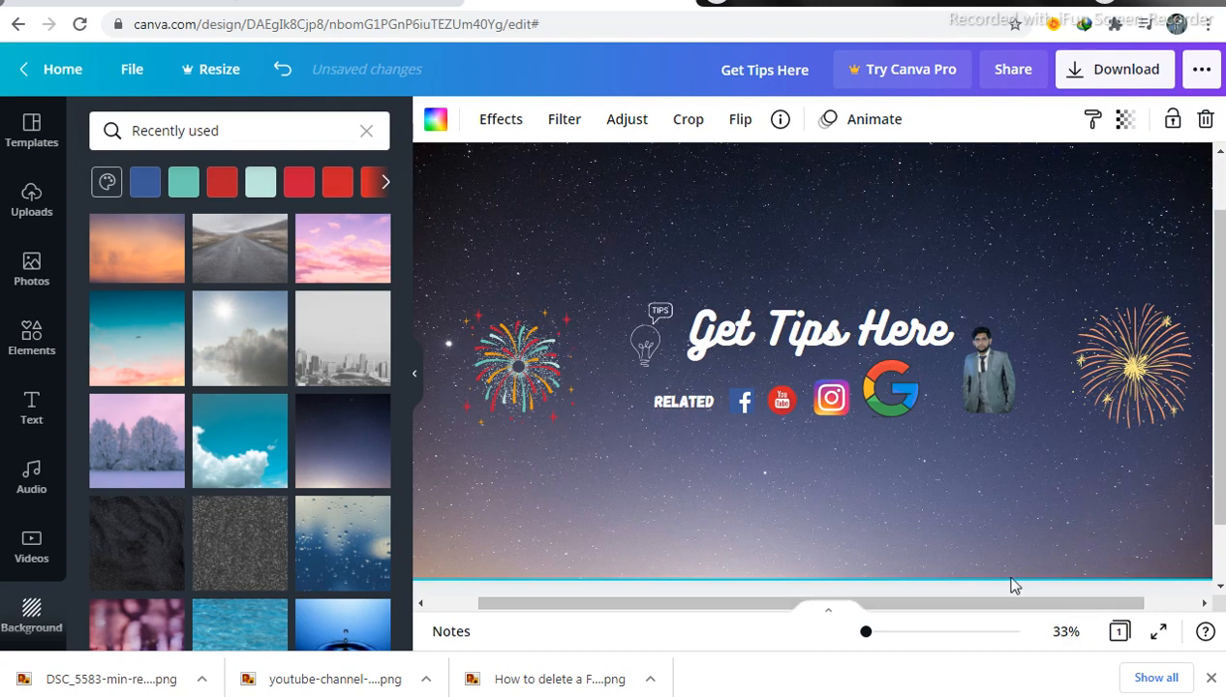
# Download the finished banner as a PNG file
pyautogui.click(1127, 85)
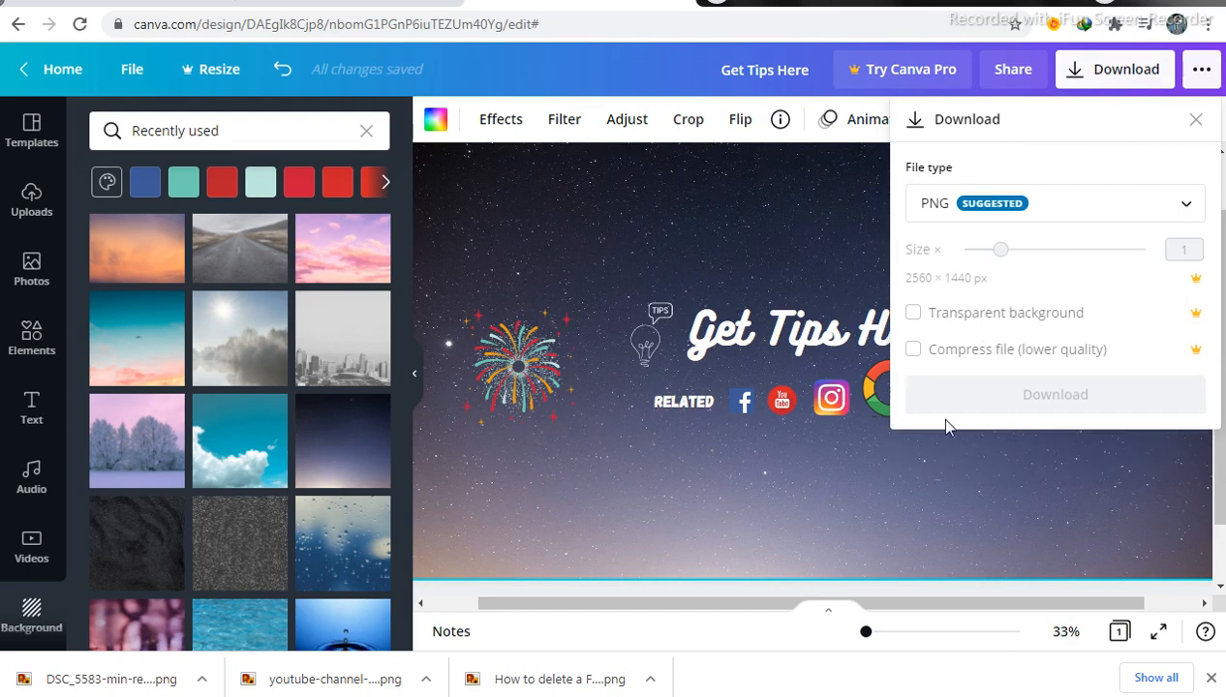
pyautogui.click(982, 397)
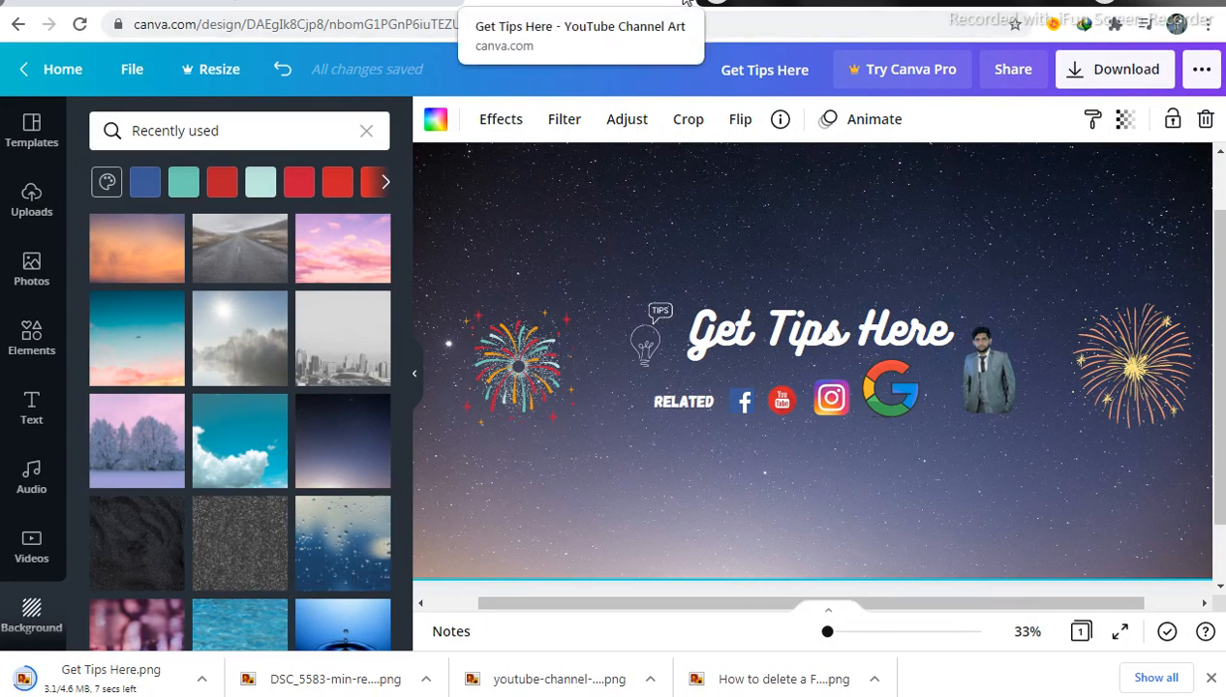
# Open YouTube in a new browser tab and go to YouTube Studio for the signed-in account
pyautogui.click(348, 3)
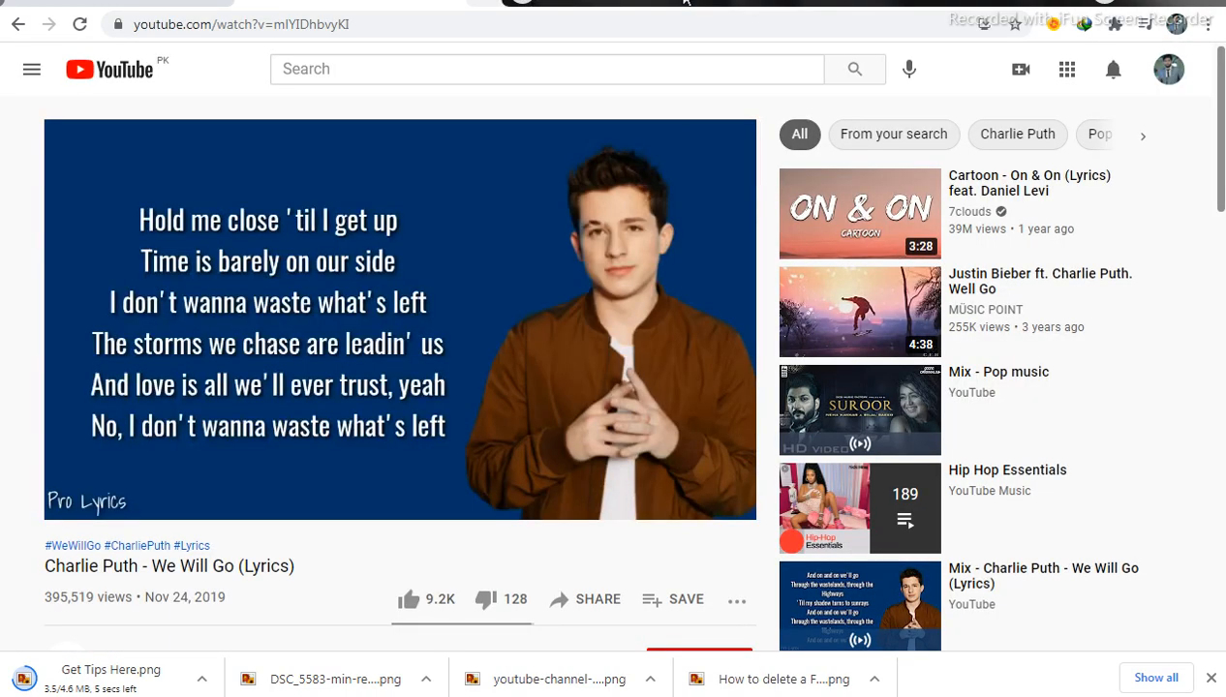
pyautogui.hotkey('ctrl', 't')
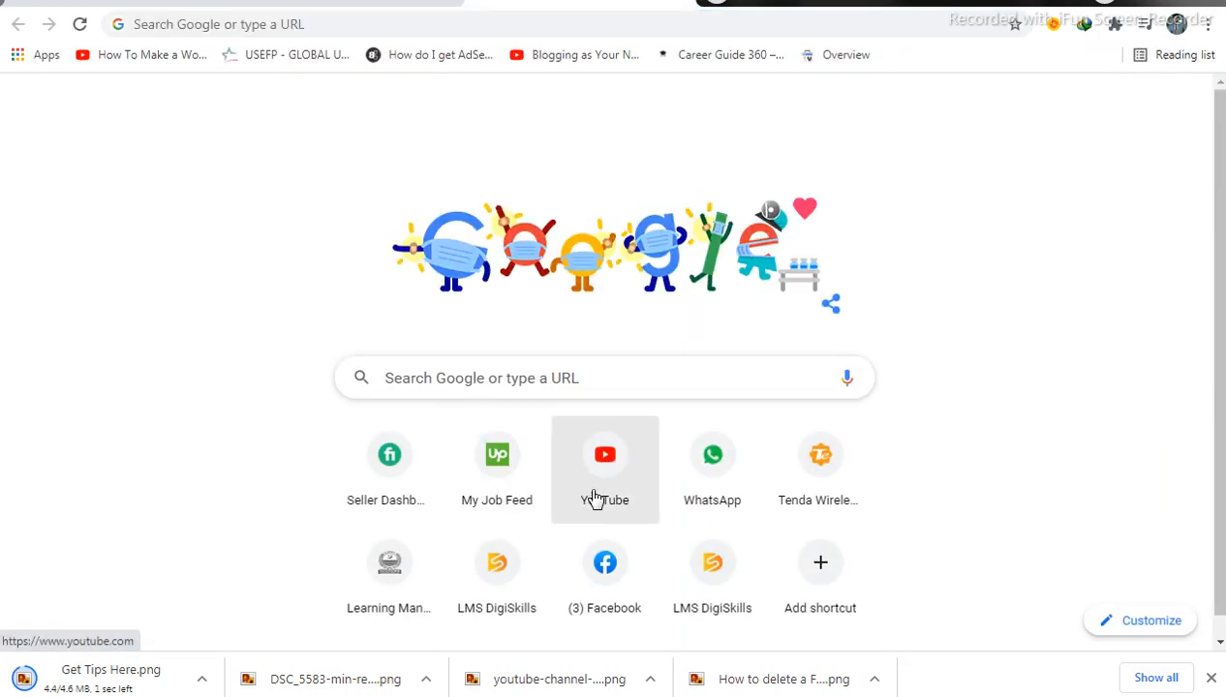
pyautogui.click(590, 498)
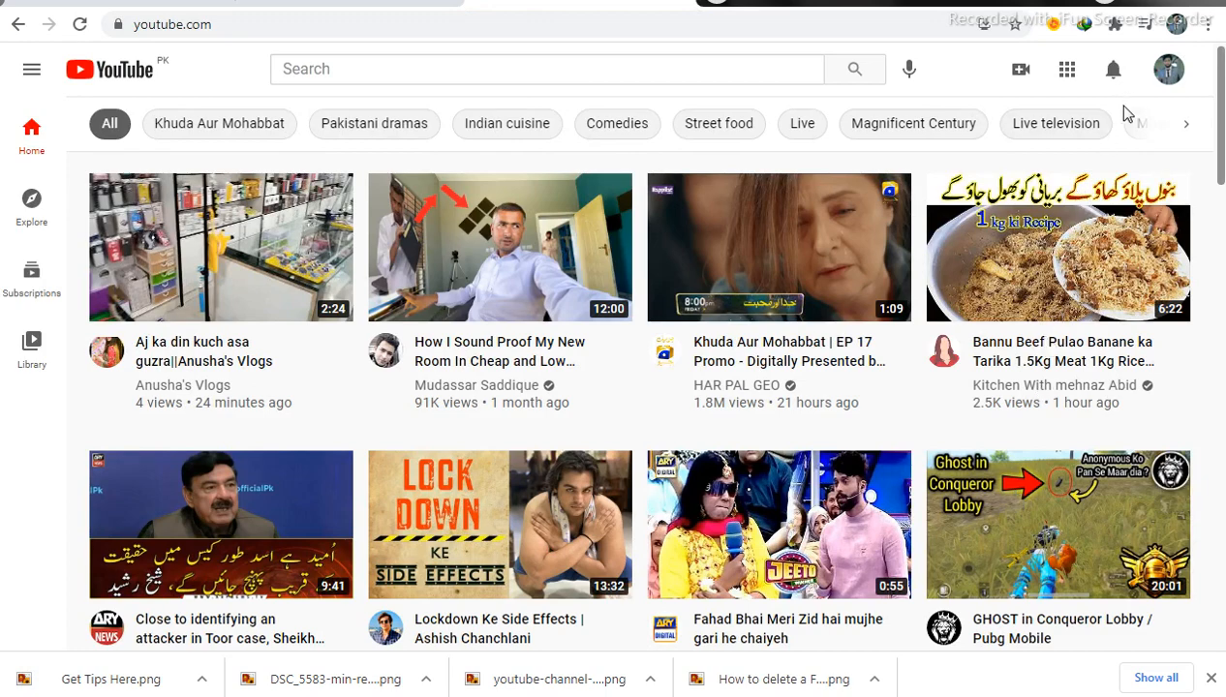
pyautogui.click(1166, 75)
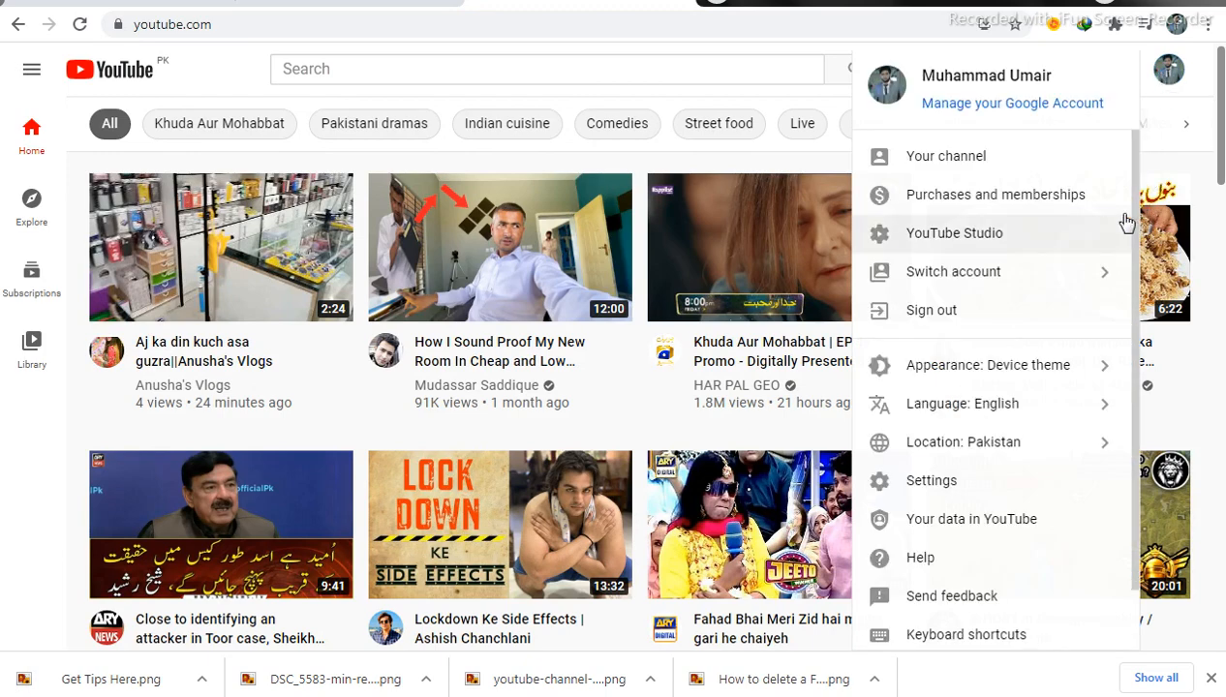
pyautogui.click(1041, 250)
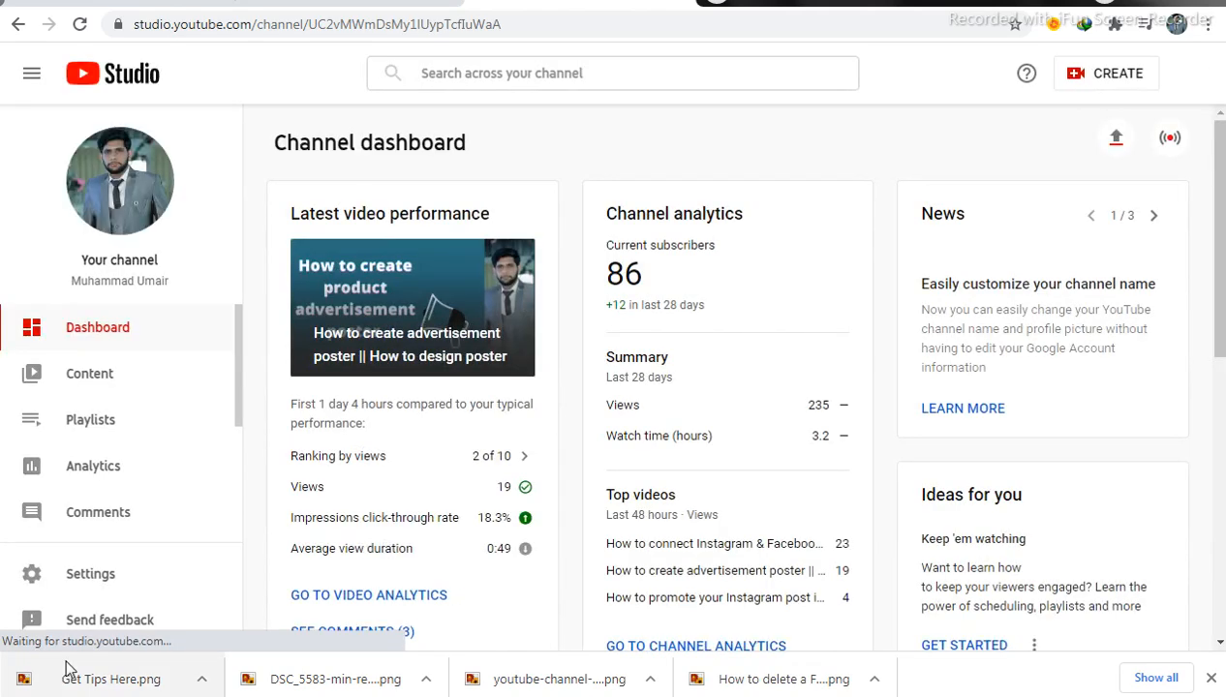
# Open the Branding settings in the channel customization of YouTube Studio
pyautogui.scroll(-2, 129, 538)
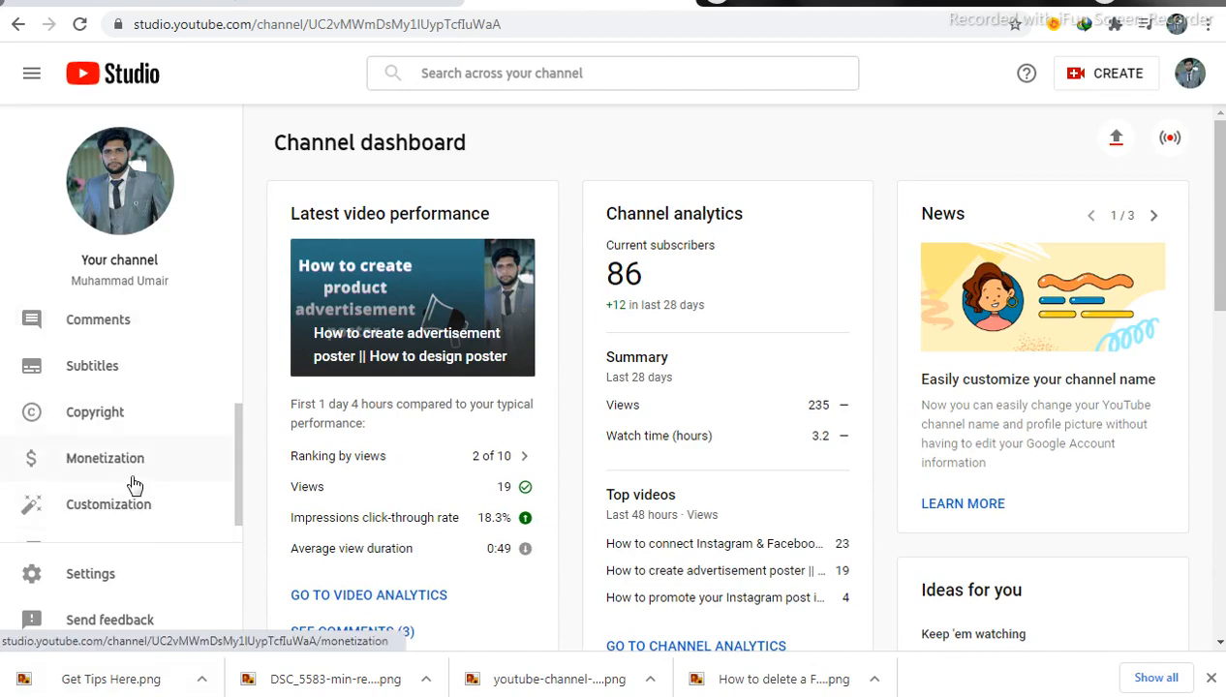
pyautogui.click(131, 501)
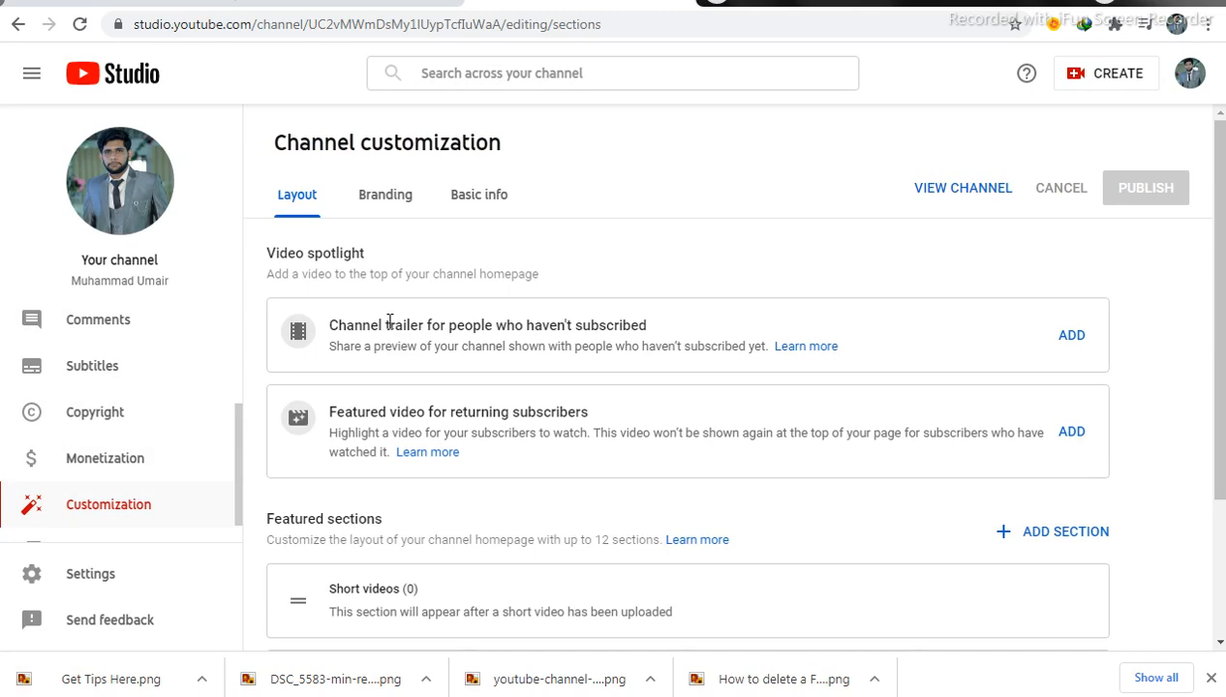
pyautogui.click(400, 199)
# Start uploading a banner image in the Branding settings and show all file types in the Downloads folder
pyautogui.scroll(-1, 417, 397)
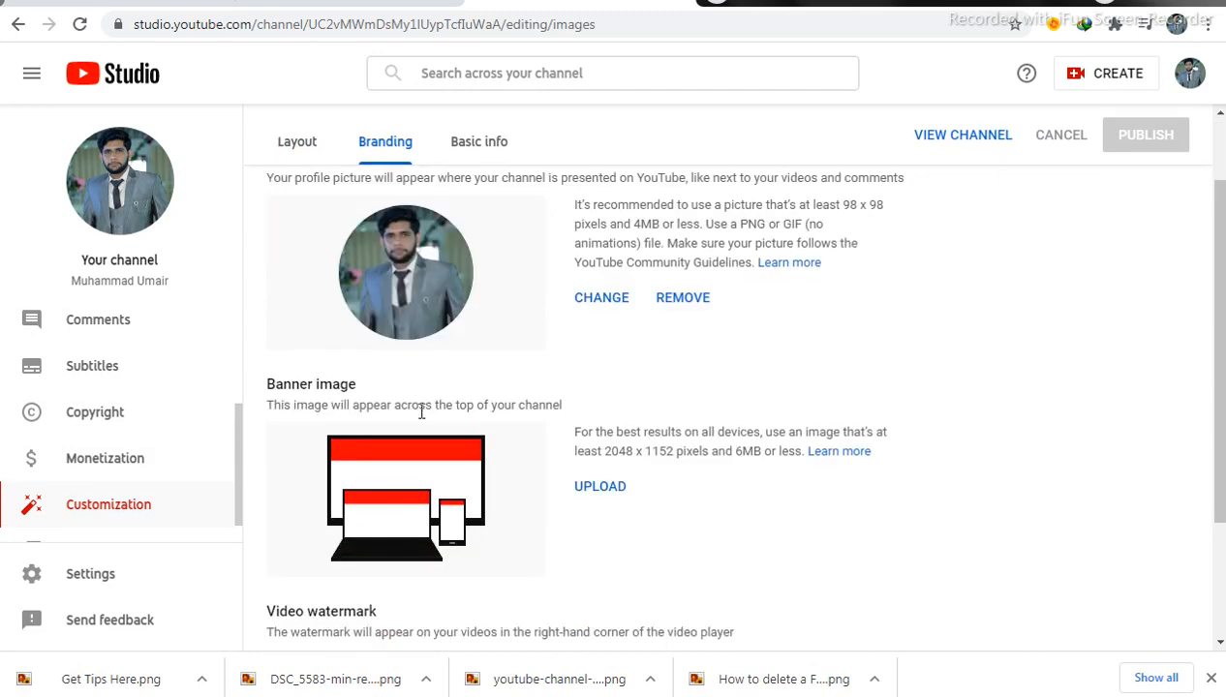
pyautogui.scroll(-2, 429, 437)
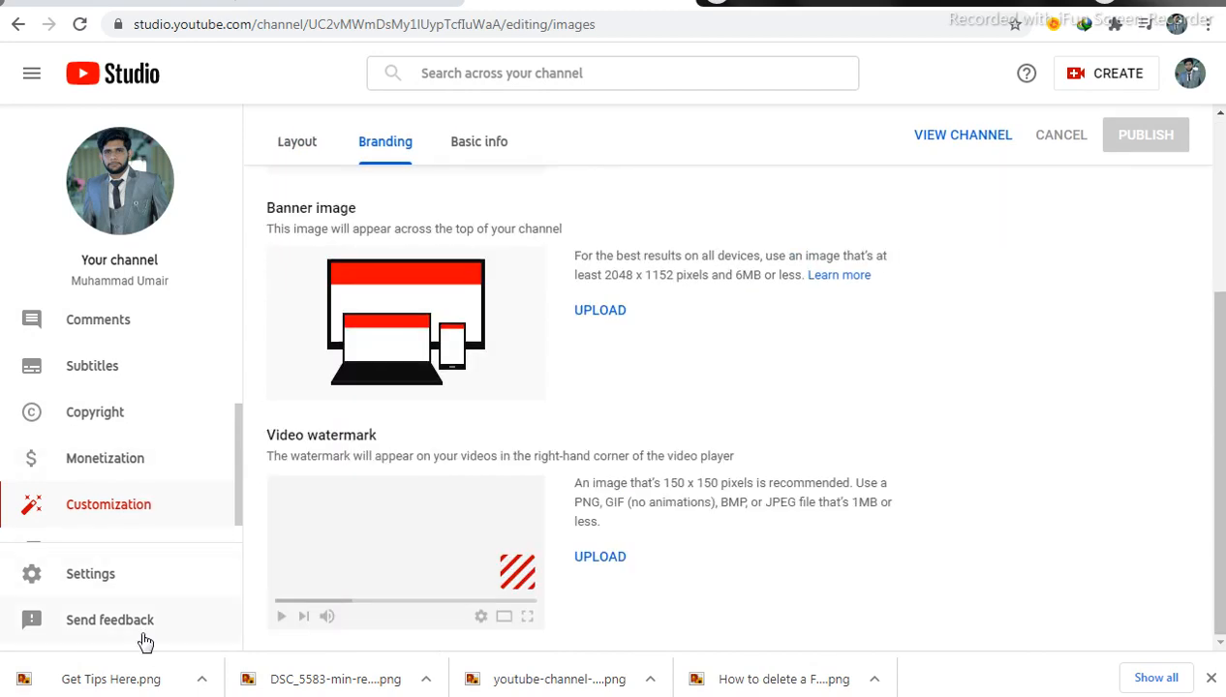
pyautogui.click(619, 312)
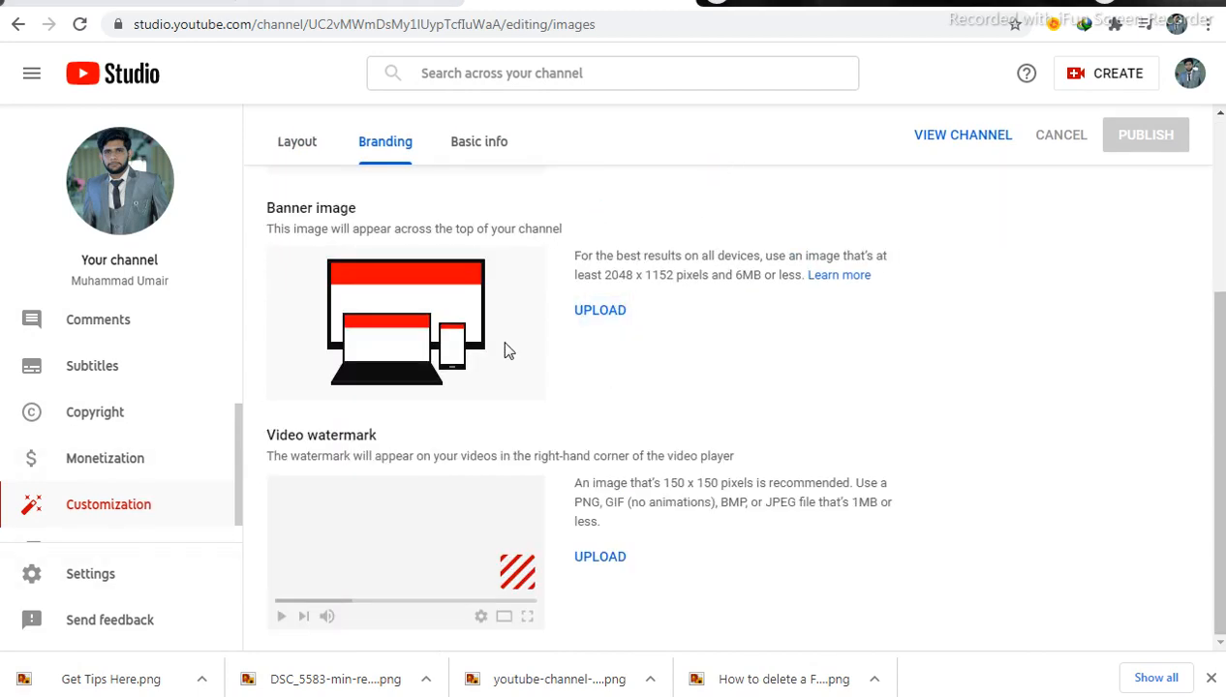
pyautogui.moveTo(727, 123); pyautogui.dragTo(734, 266)
pyautogui.moveTo(729, 283); pyautogui.dragTo(696, 339)
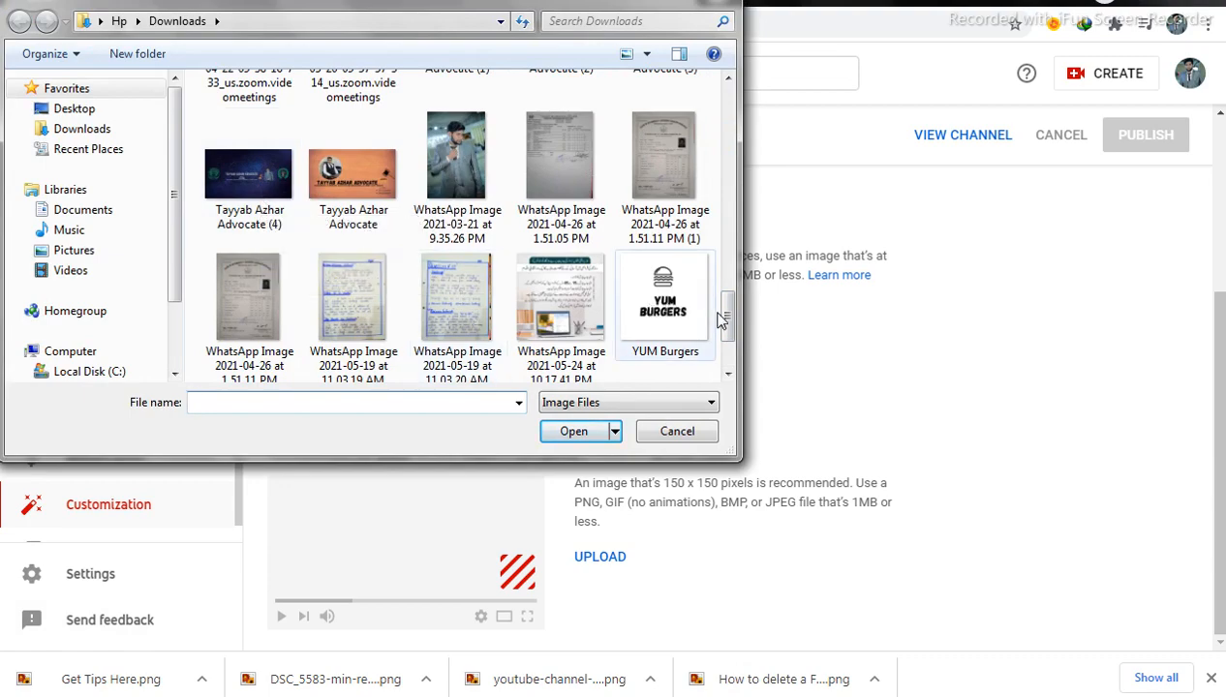
pyautogui.moveTo(725, 309)
pyautogui.mouseDown()
pyautogui.moveTo(726, 348)
pyautogui.moveTo(725, 301)
pyautogui.mouseUp()
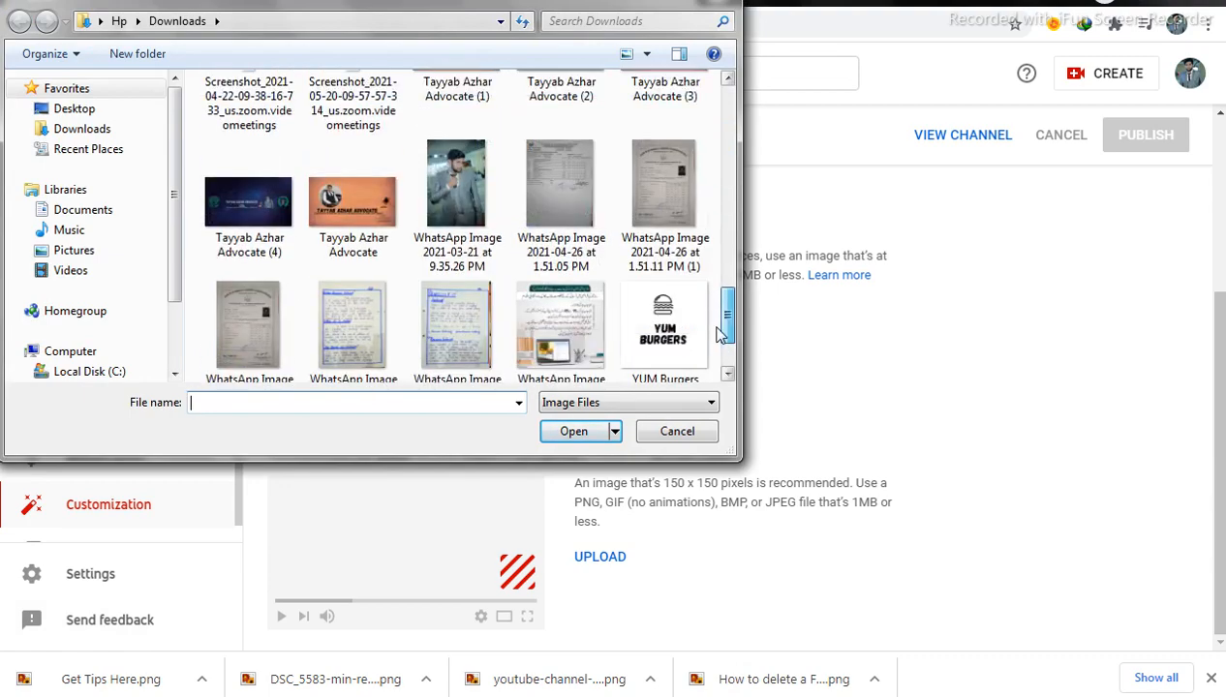
pyautogui.click(682, 402)
pyautogui.click(678, 436)
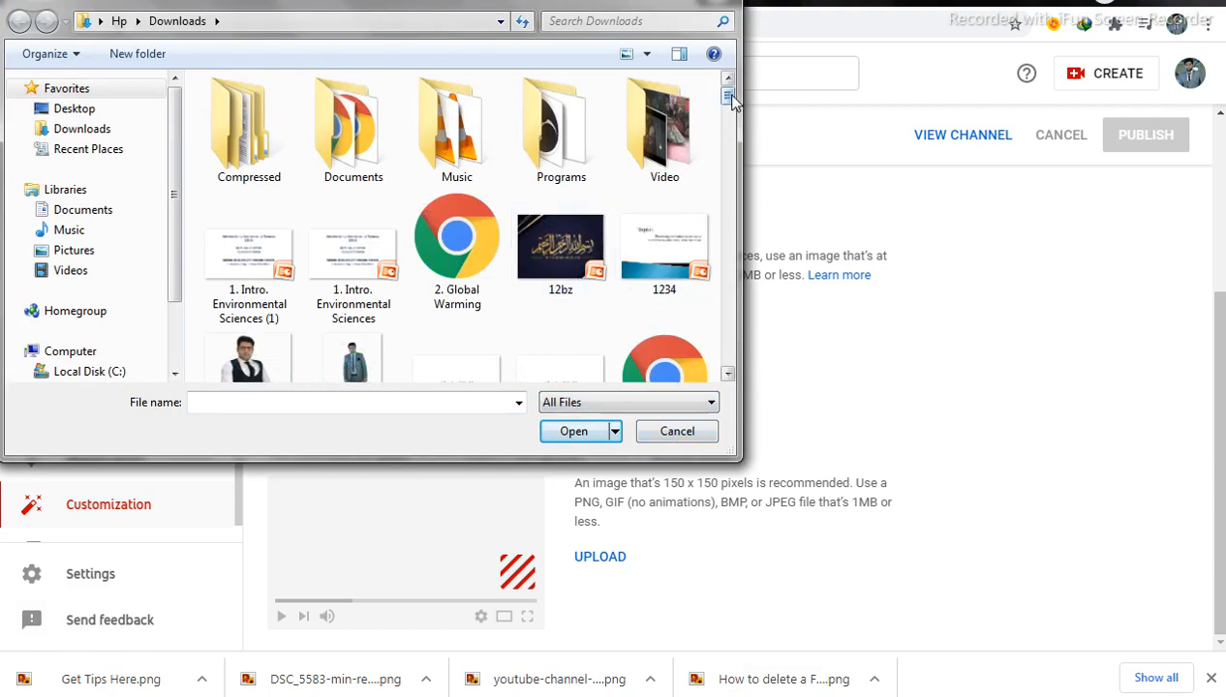
# Upload Get Tips Here from Downloads as the banner image with its default crop and publish the change
pyautogui.moveTo(728, 94); pyautogui.dragTo(732, 209)
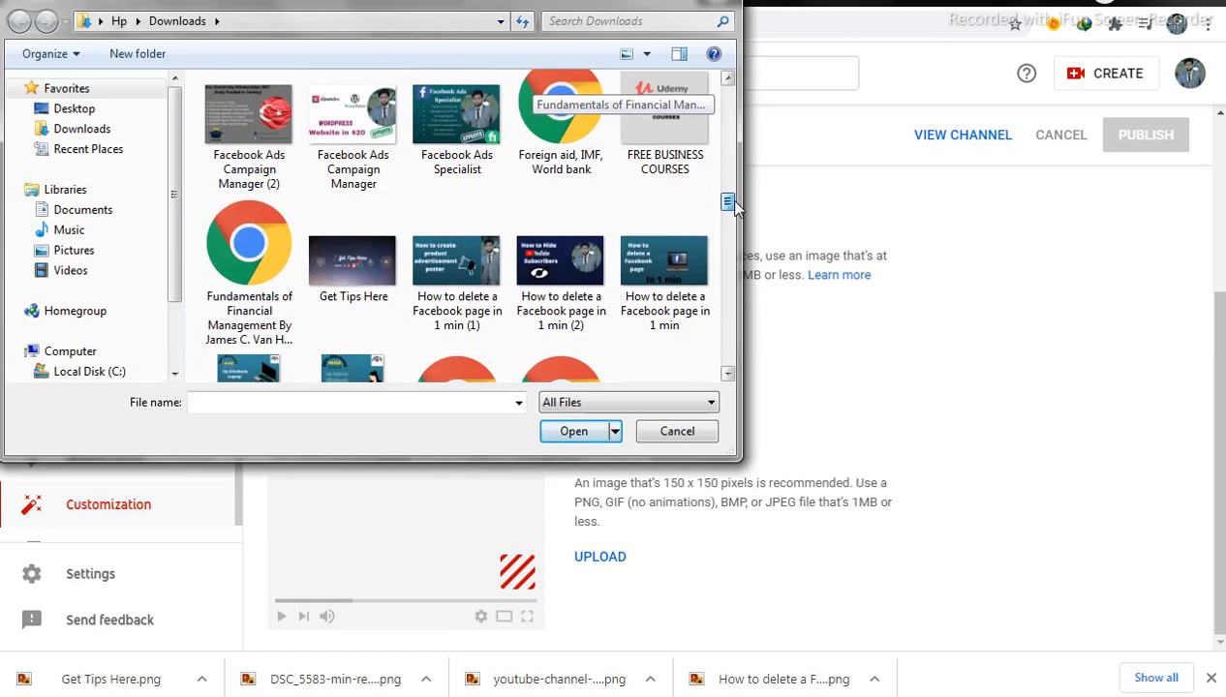
pyautogui.click(353, 271)
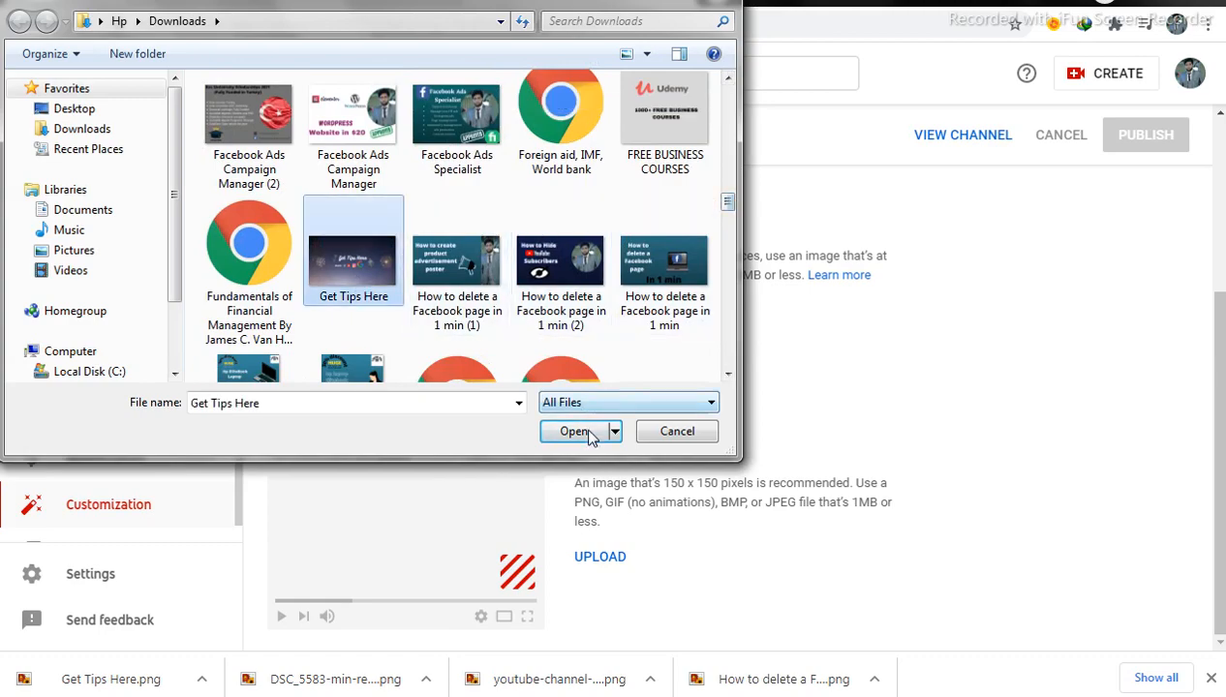
pyautogui.click(590, 435)
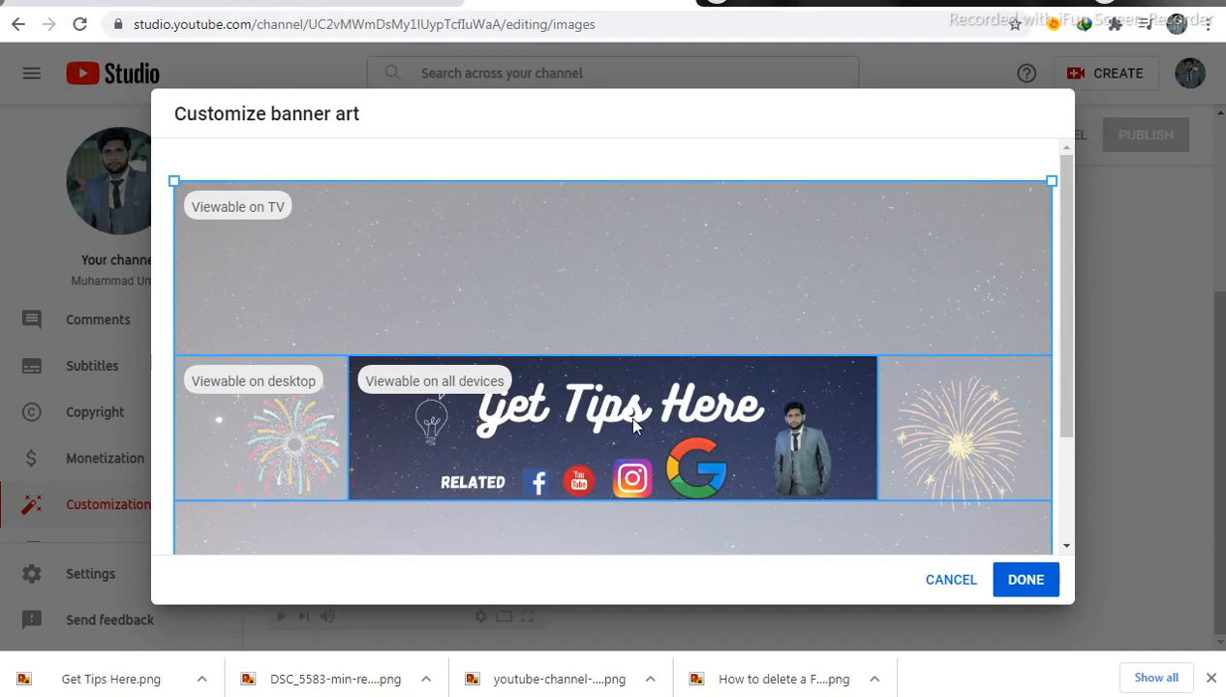
pyautogui.click(1017, 586)
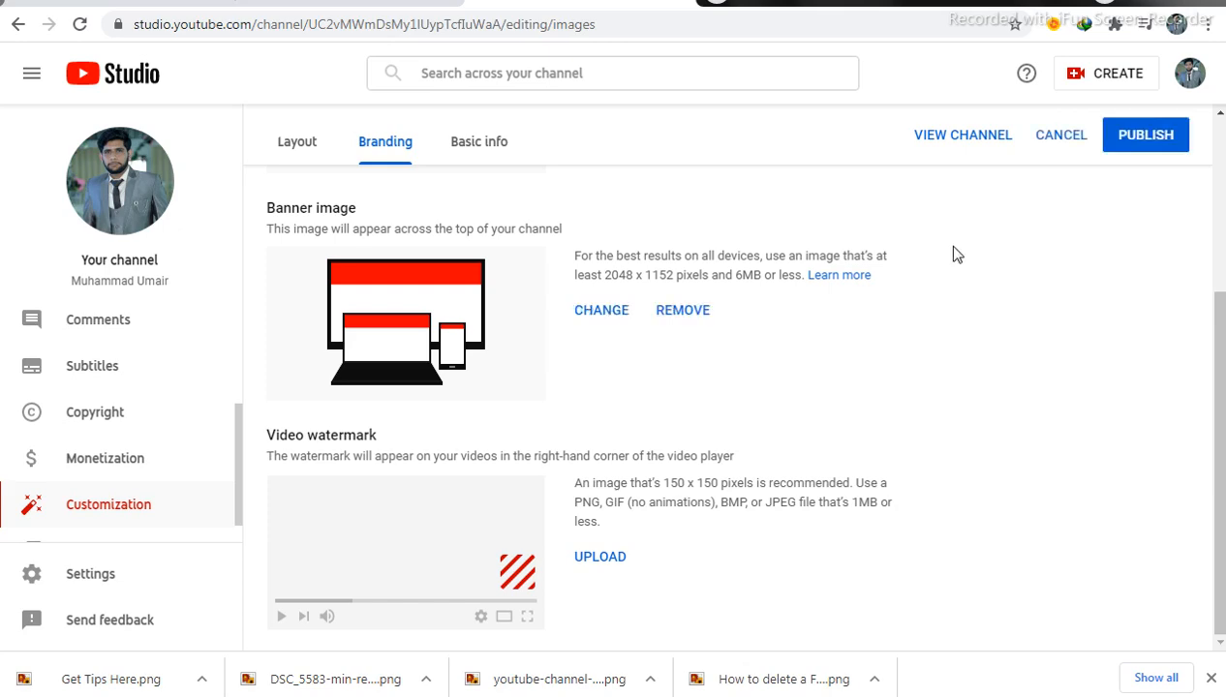
pyautogui.click(1152, 137)
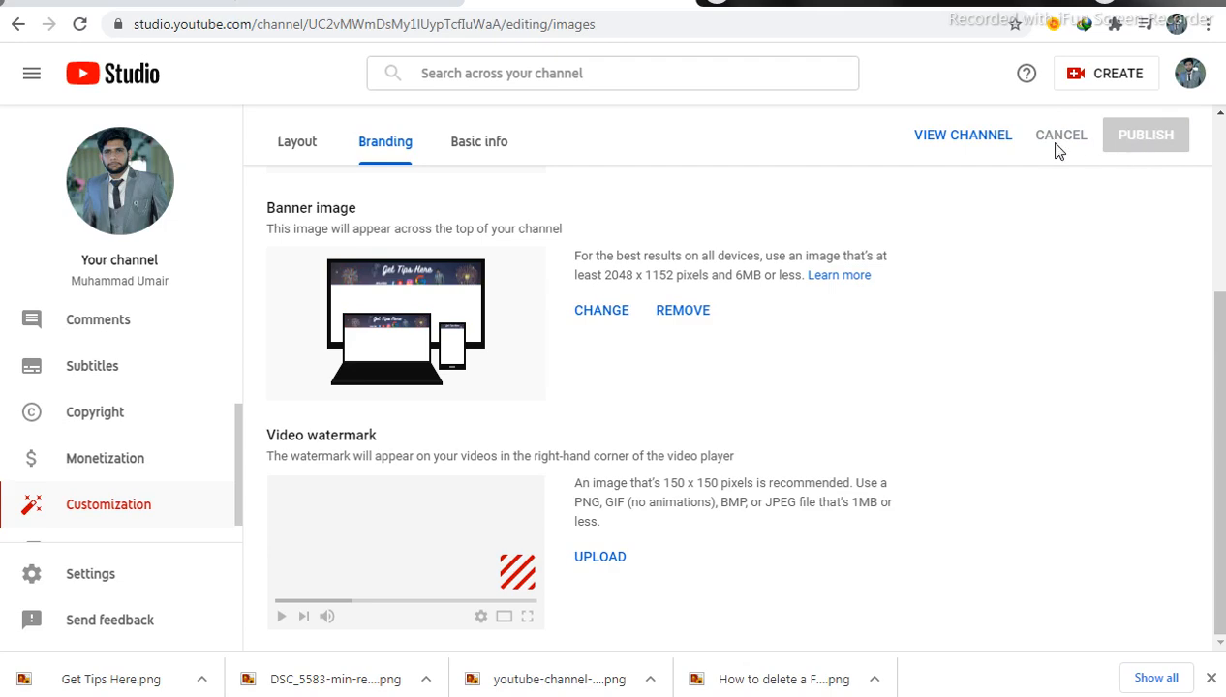
# View the public channel page and reload it to check the published banner
pyautogui.click(1003, 144)
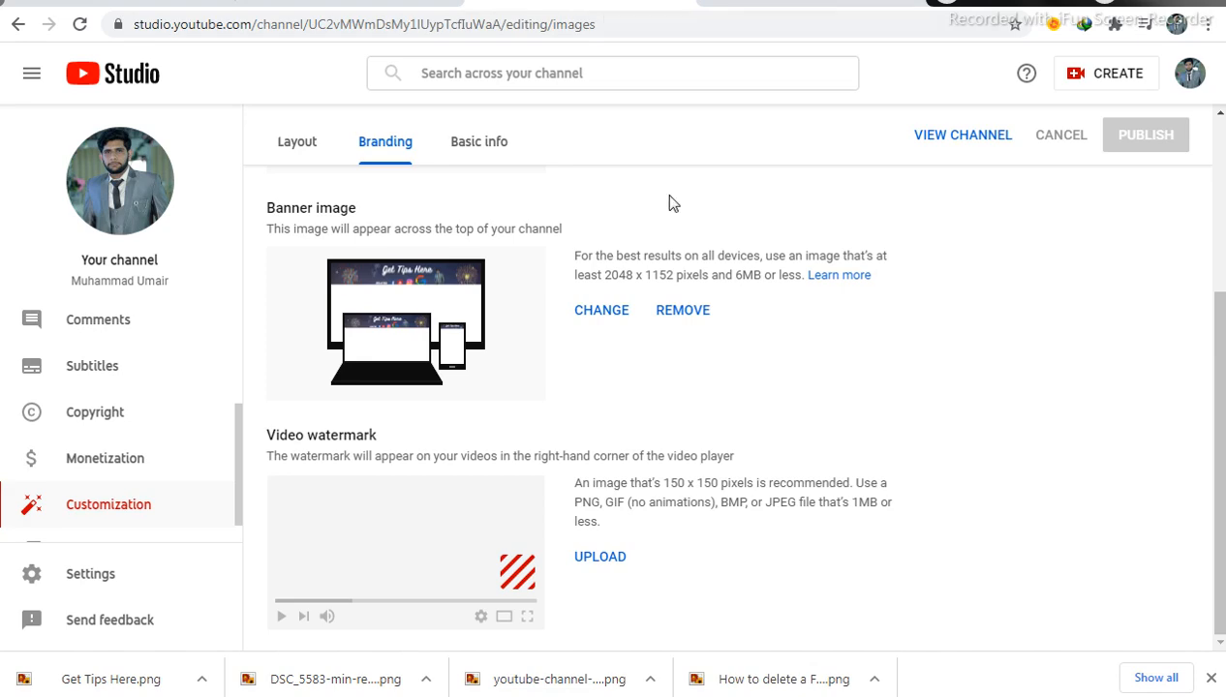
pyautogui.click(803, 3)
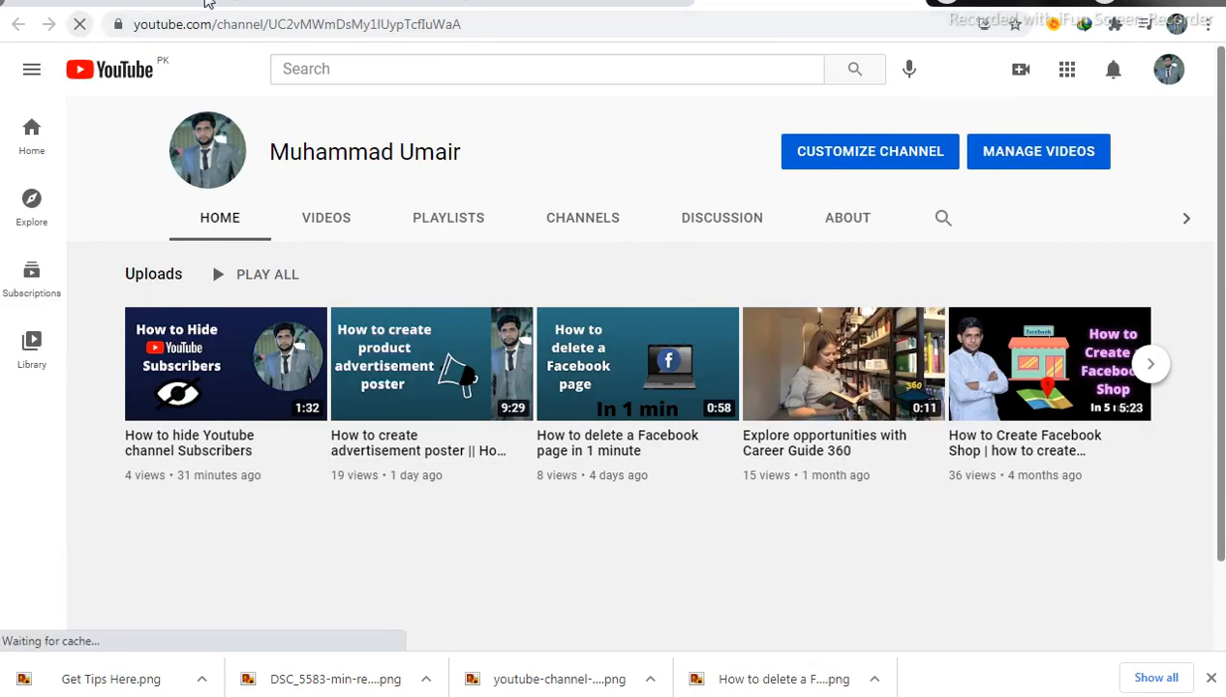
pyautogui.click(209, 3)
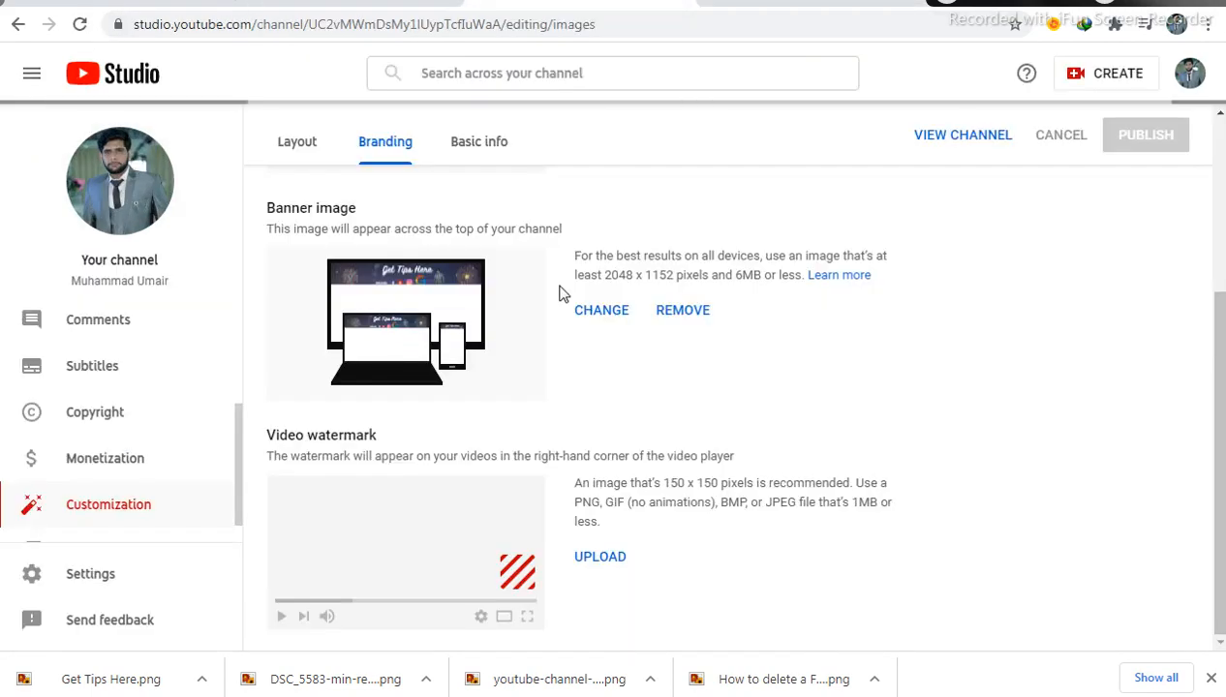
pyautogui.scroll(3, 564, 293)
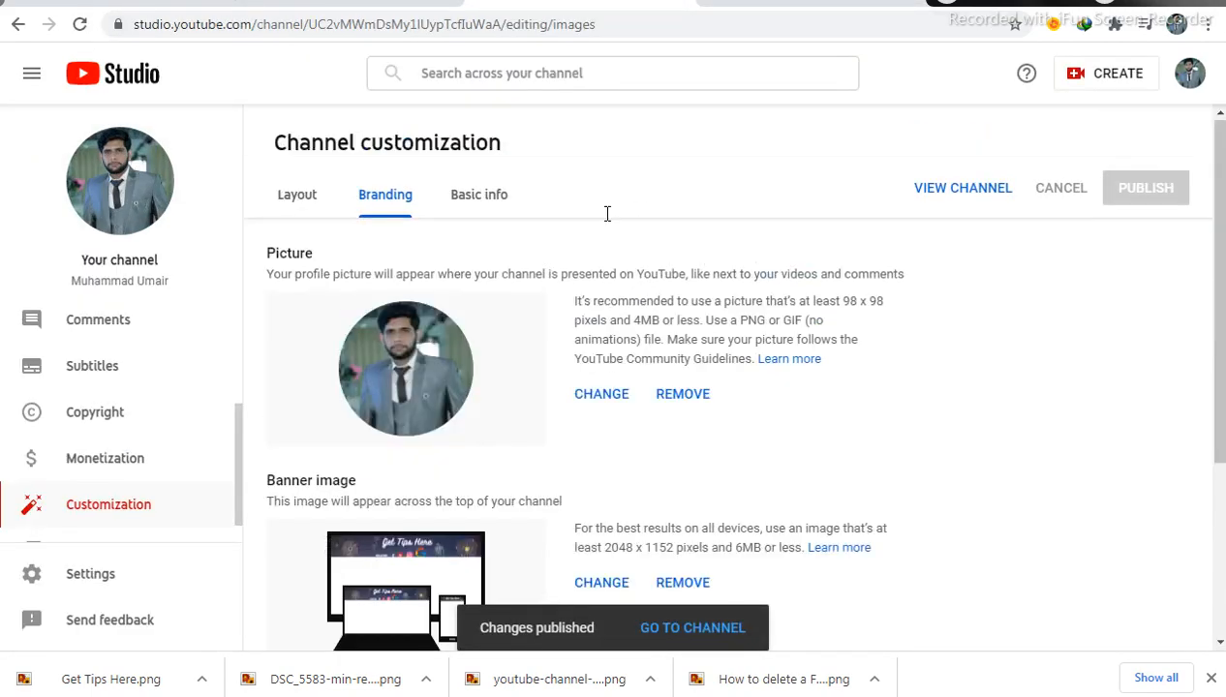
pyautogui.click(730, 4)
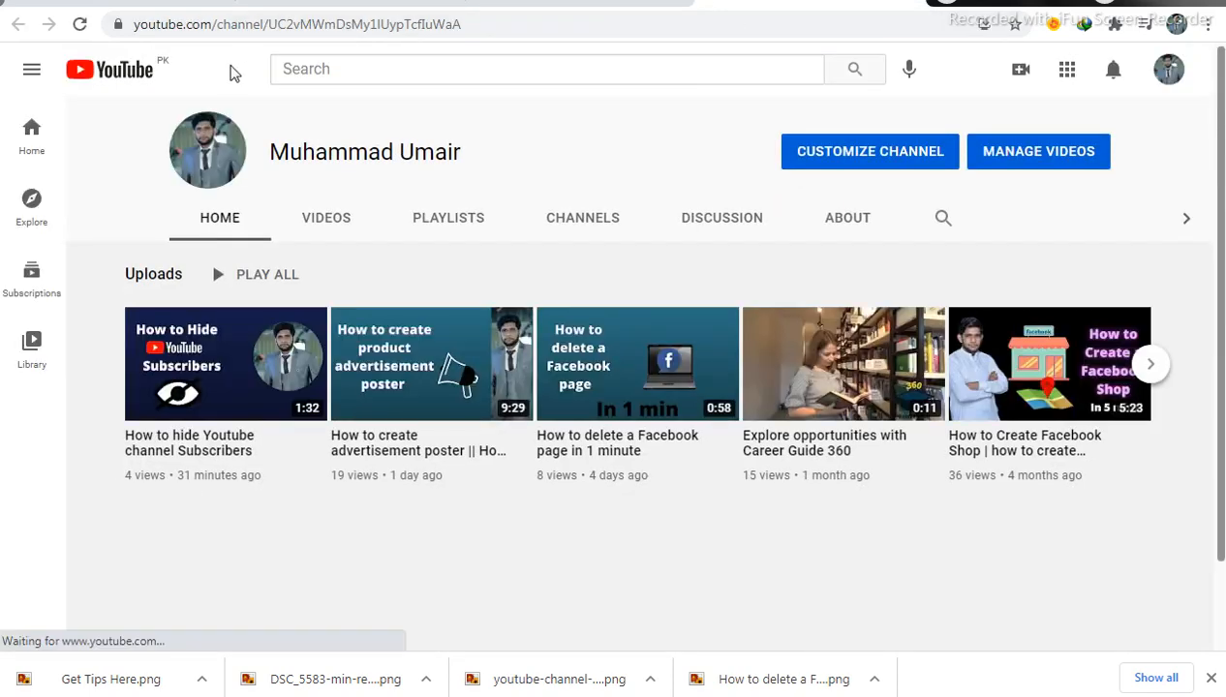
pyautogui.click(79, 23)
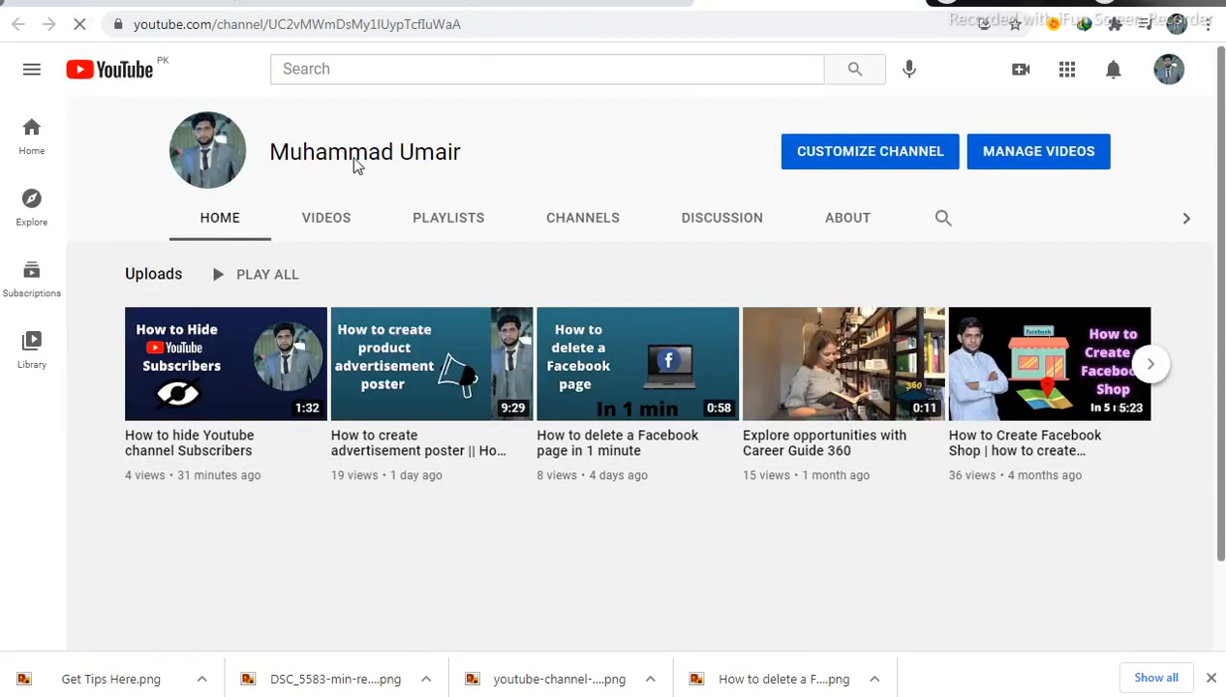